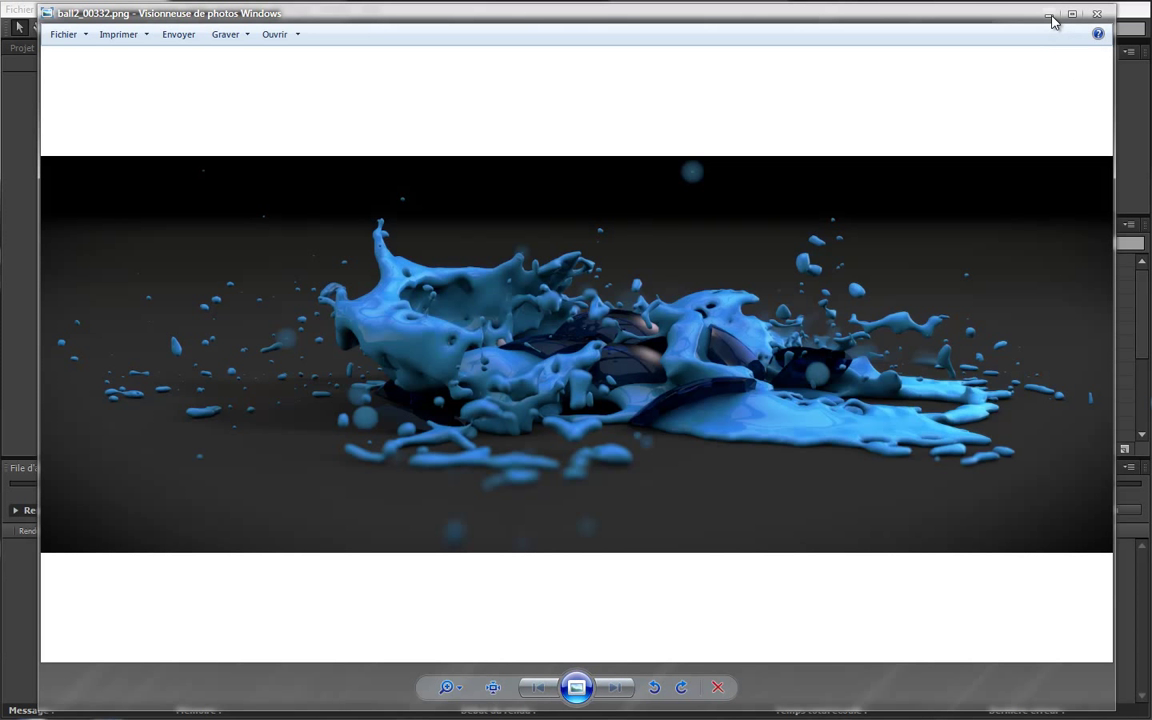
Close the ball2_00332.png splash preview in Windows Photo Viewer
{"action": "left_click", "coordinate": [1097, 13]}
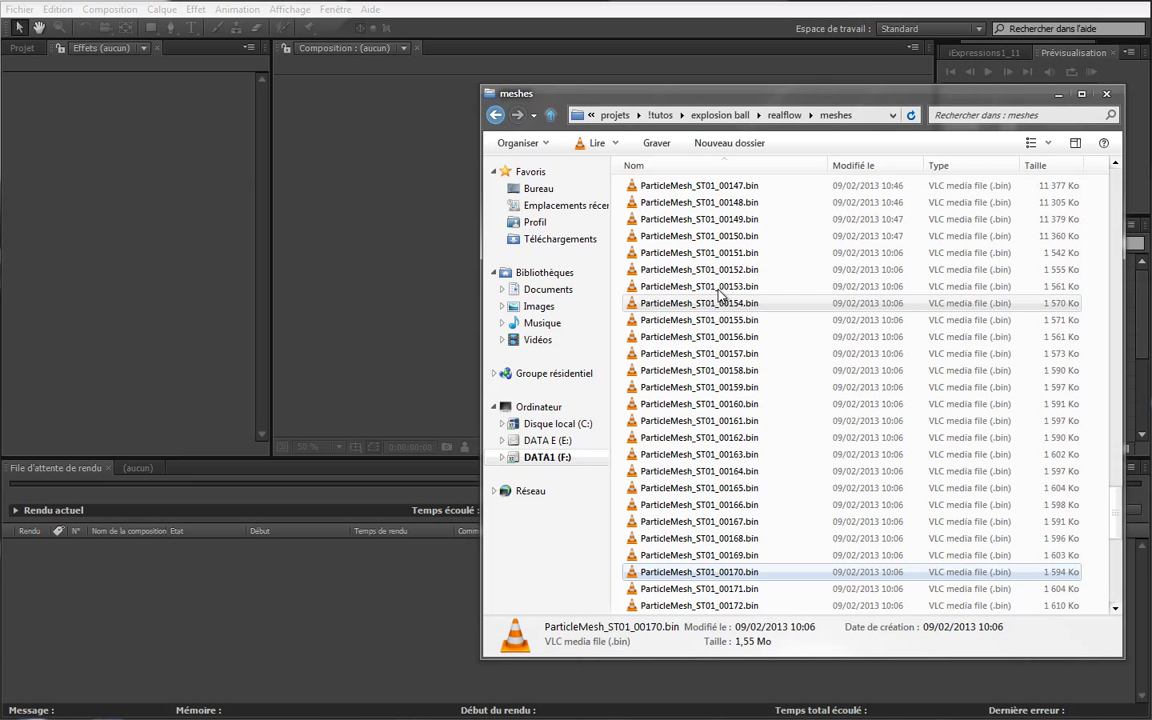
Open ball2.avi from the projets\ball folder so it plays in VLC
{"action": "left_click", "coordinate": [690, 286]}
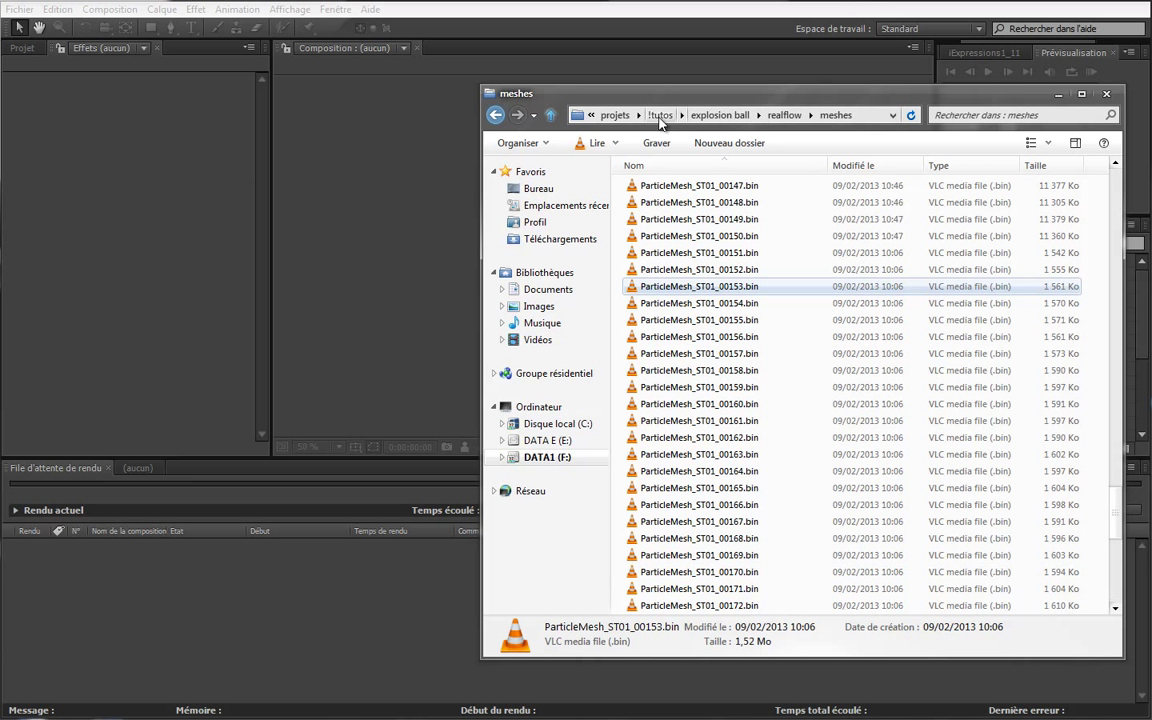
{"action": "left_click", "coordinate": [660, 116]}
{"action": "left_click", "coordinate": [727, 115]}
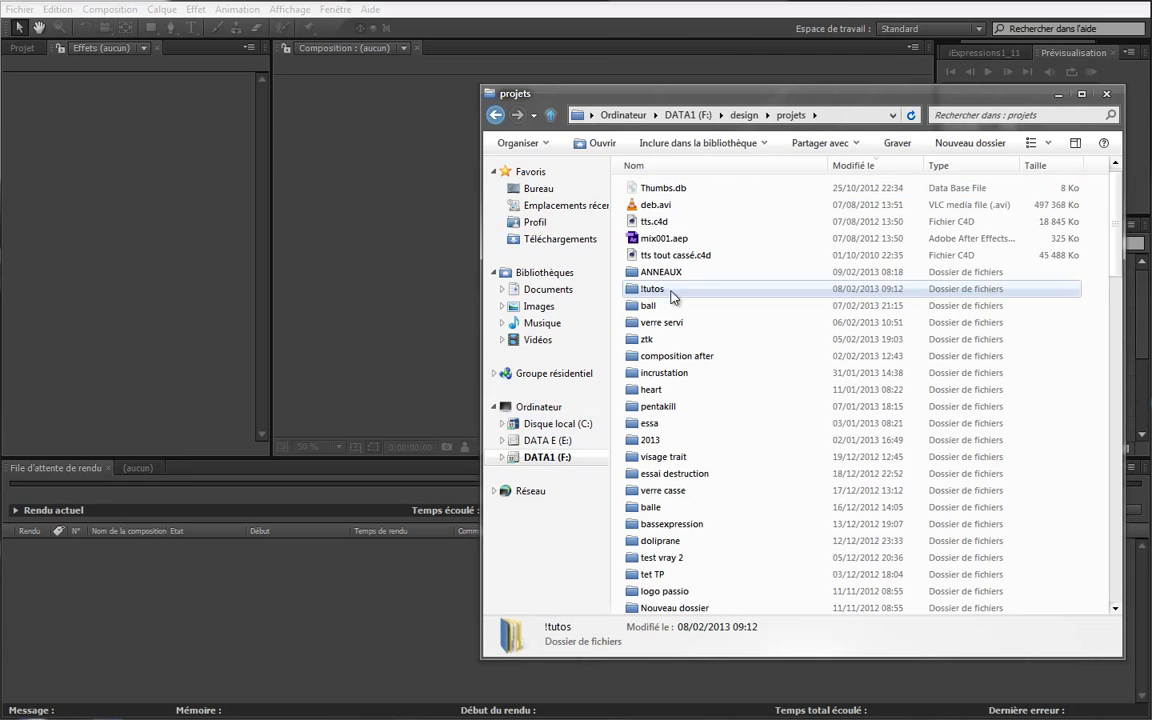
{"action": "double_click", "coordinate": [700, 305]}
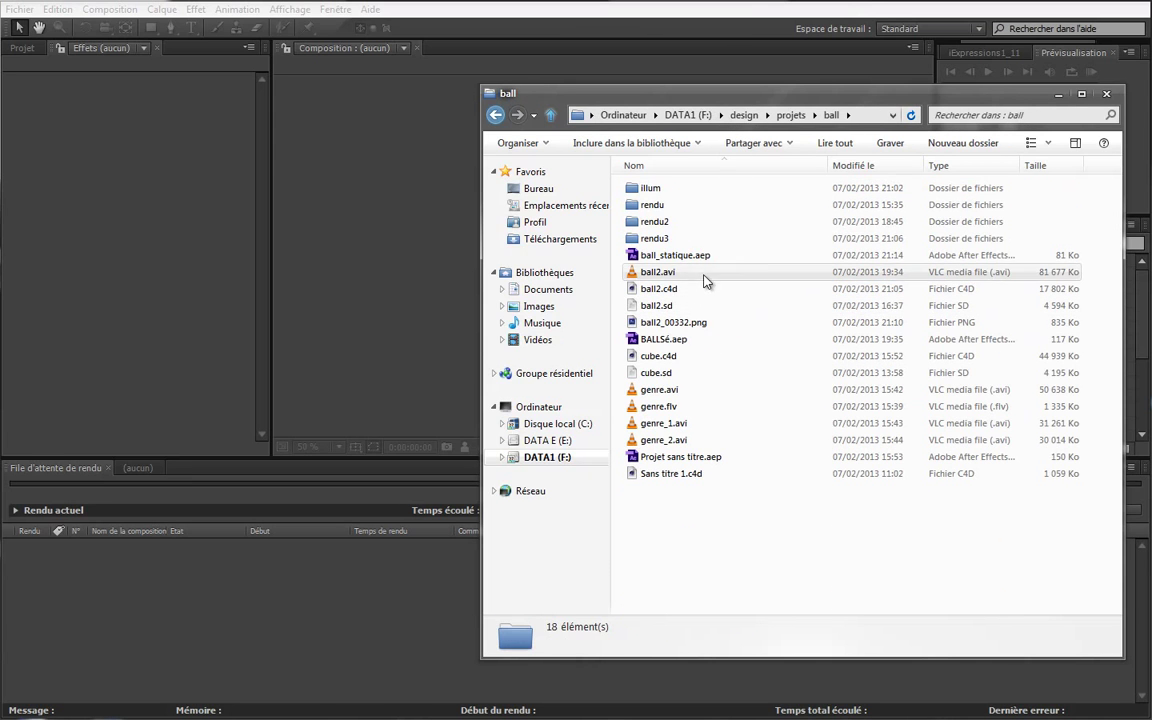
{"action": "double_click", "coordinate": [704, 282]}
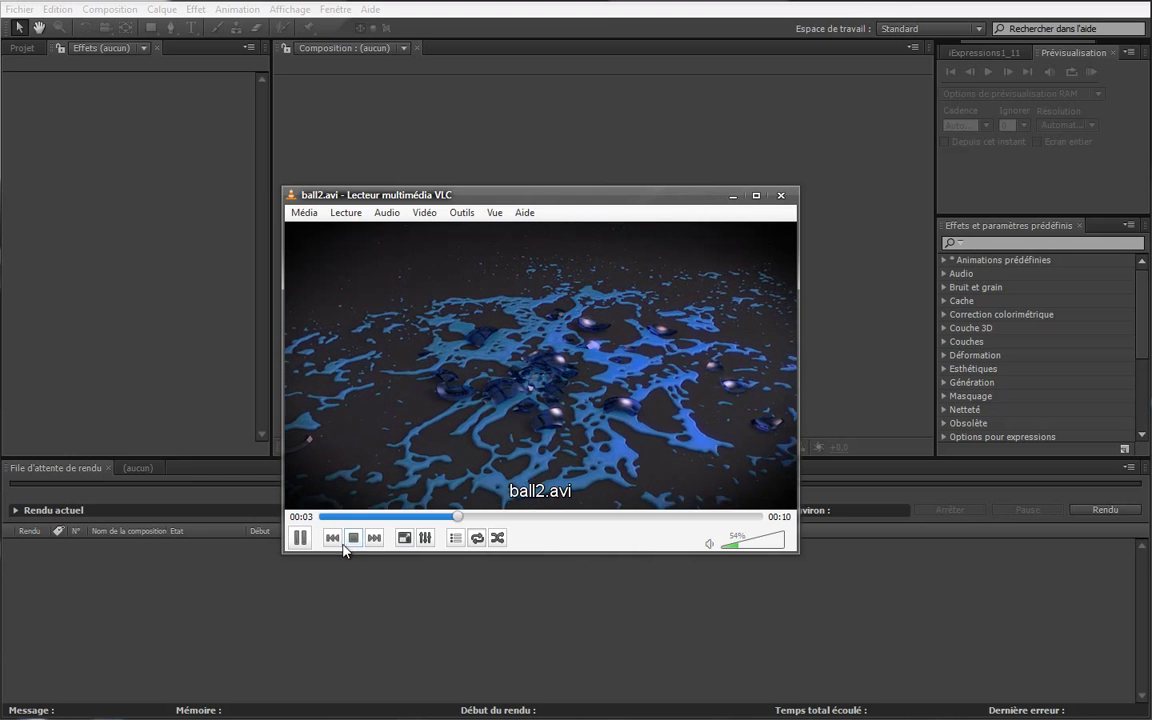
Pause ball2.avi and scrub back to about 00:01 to watch the ball burst
{"action": "key", "text": "space"}
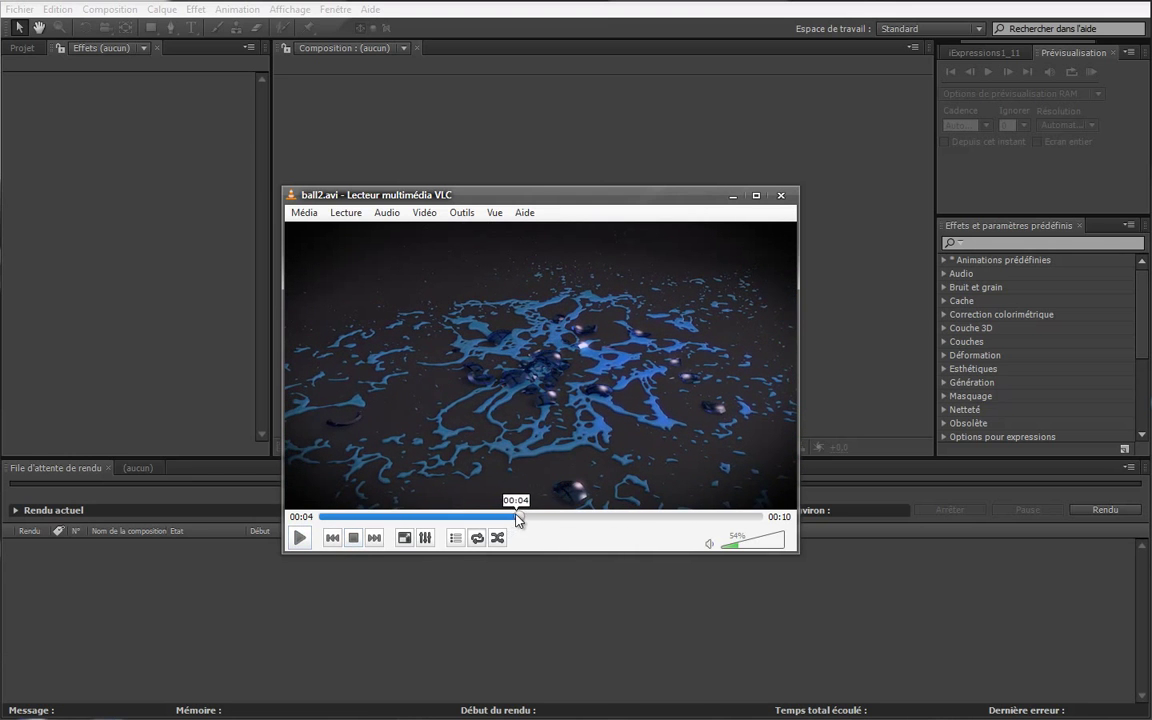
{"action": "left_click_drag", "start_coordinate": [517, 519], "coordinate": [365, 543]}
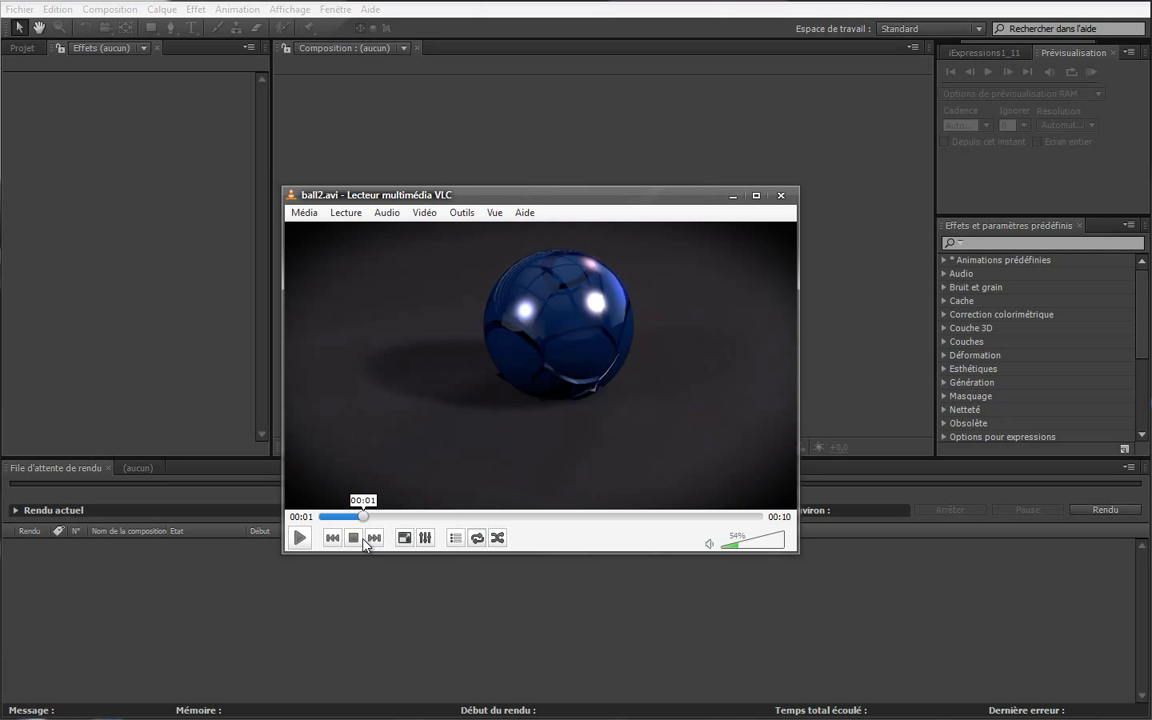
{"action": "left_click_drag", "start_coordinate": [365, 543], "coordinate": [372, 543]}
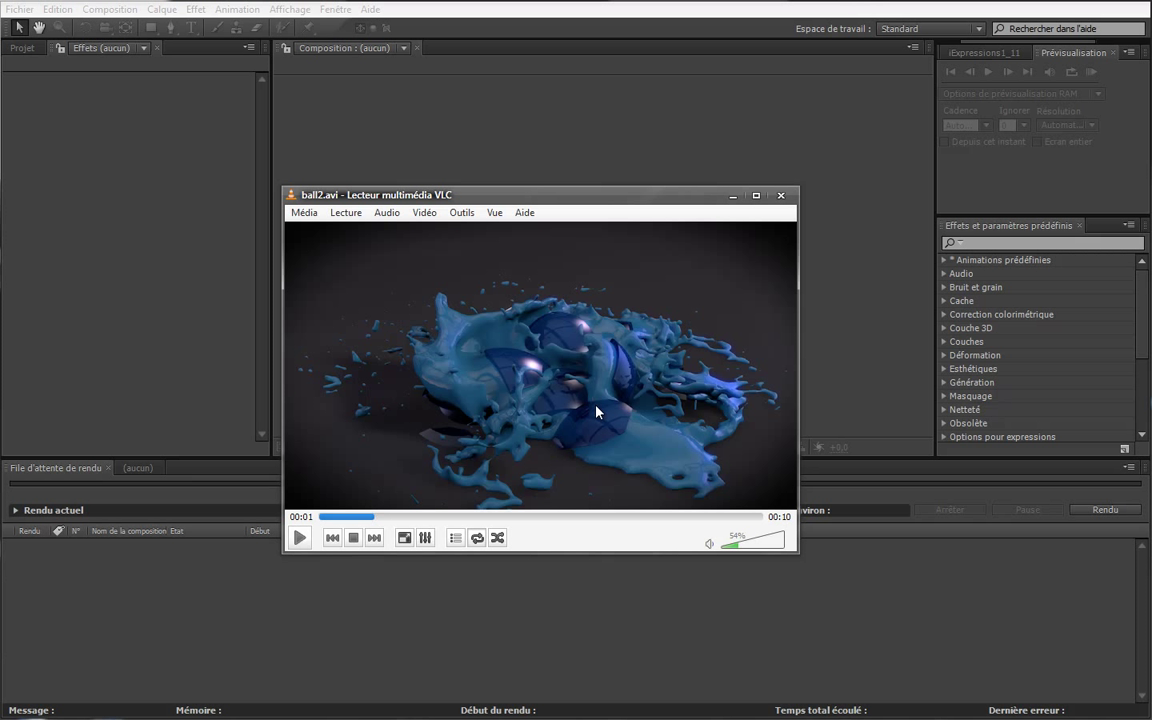
Minimise VLC and show the Projet panel in After Effects
{"action": "left_click", "coordinate": [733, 196]}
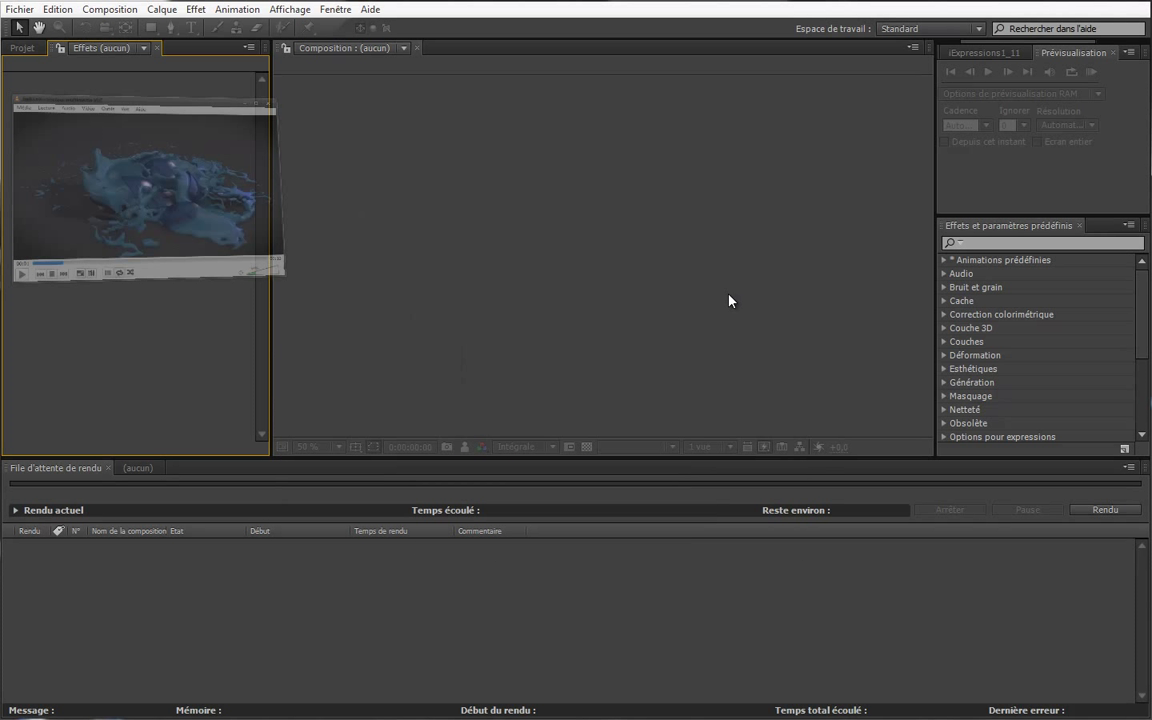
{"action": "left_click", "coordinate": [23, 48]}
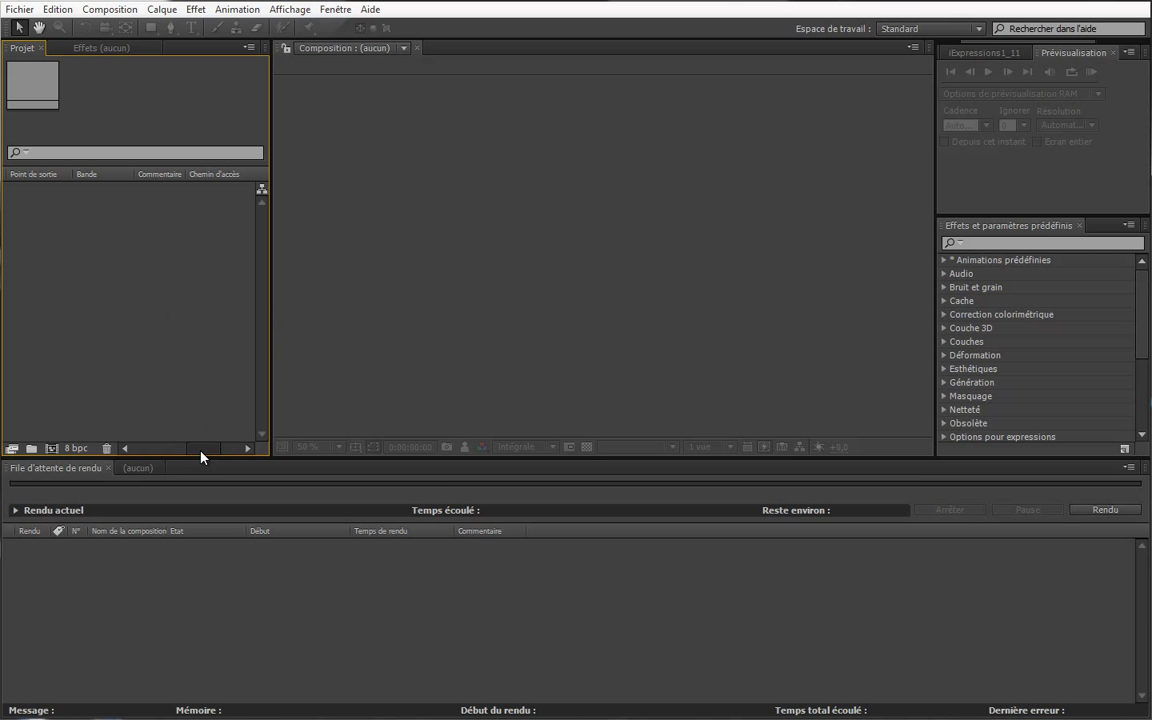
{"action": "left_click_drag", "start_coordinate": [150, 448], "coordinate": [134, 447]}
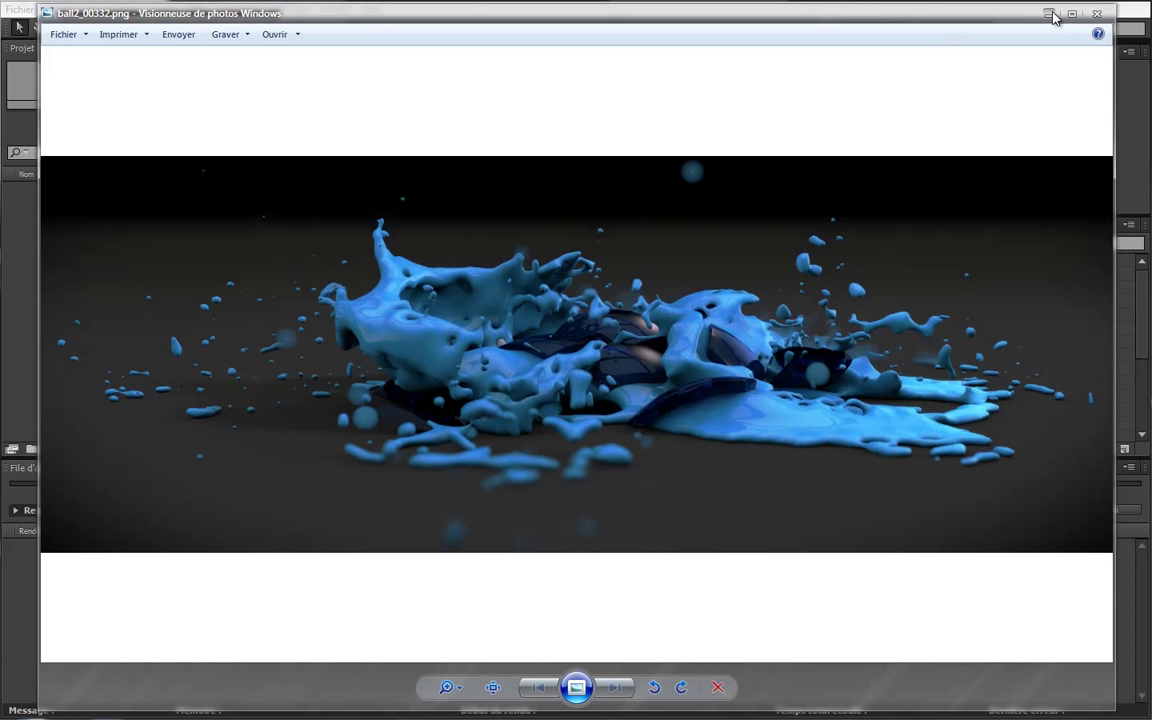
Close the splash still in Windows Photo Viewer with Alt+F4
{"action": "key", "text": "alt+F4"}
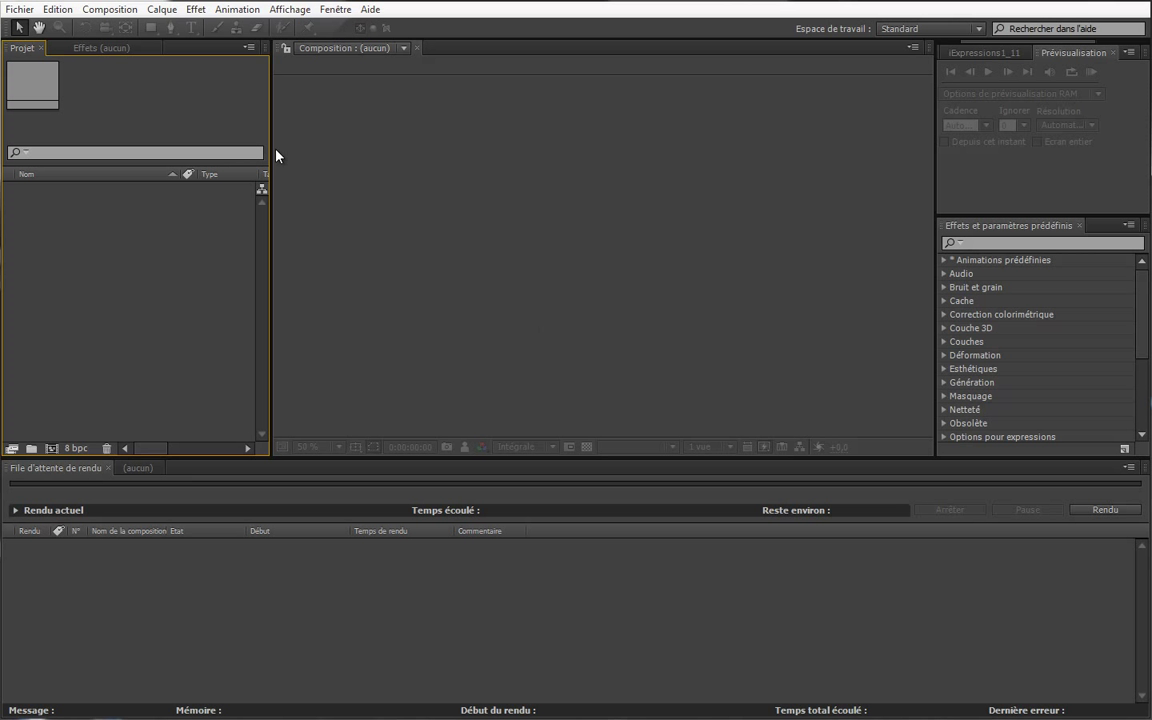
Import rendu1_0039.tif from tutos/explosion ball/rendu into the Project panel
{"action": "right_click", "coordinate": [73, 292]}
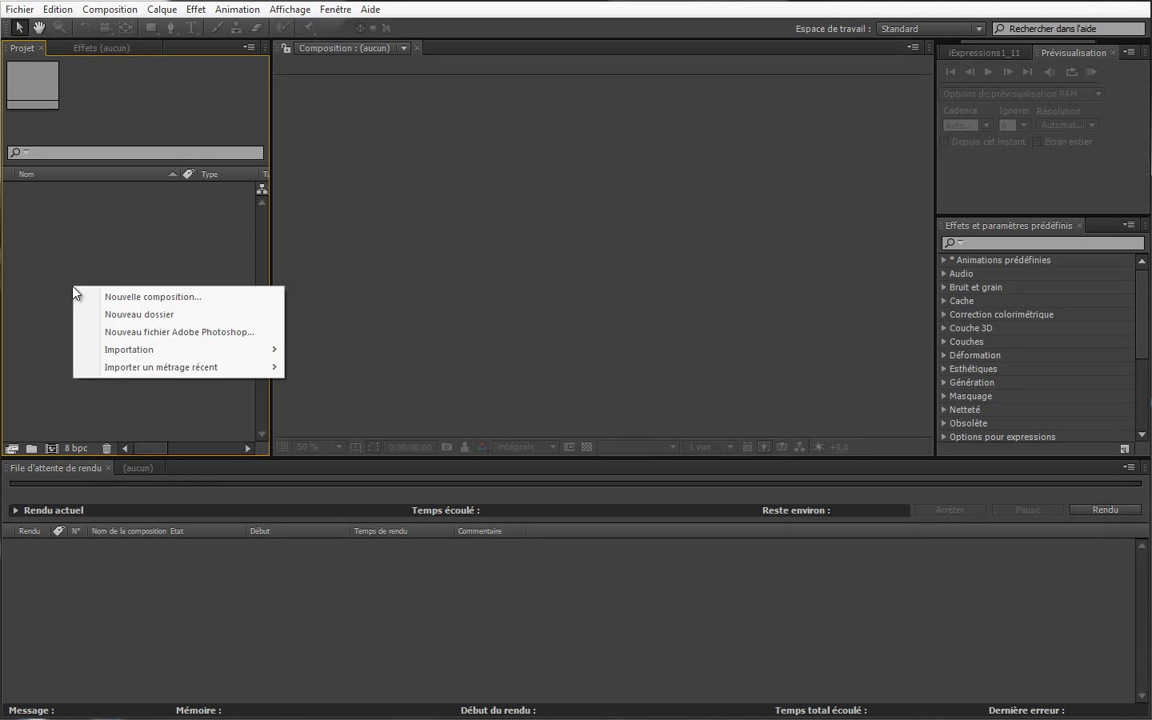
{"action": "mouse_move", "coordinate": [186, 351]}
{"action": "left_click", "coordinate": [360, 352]}
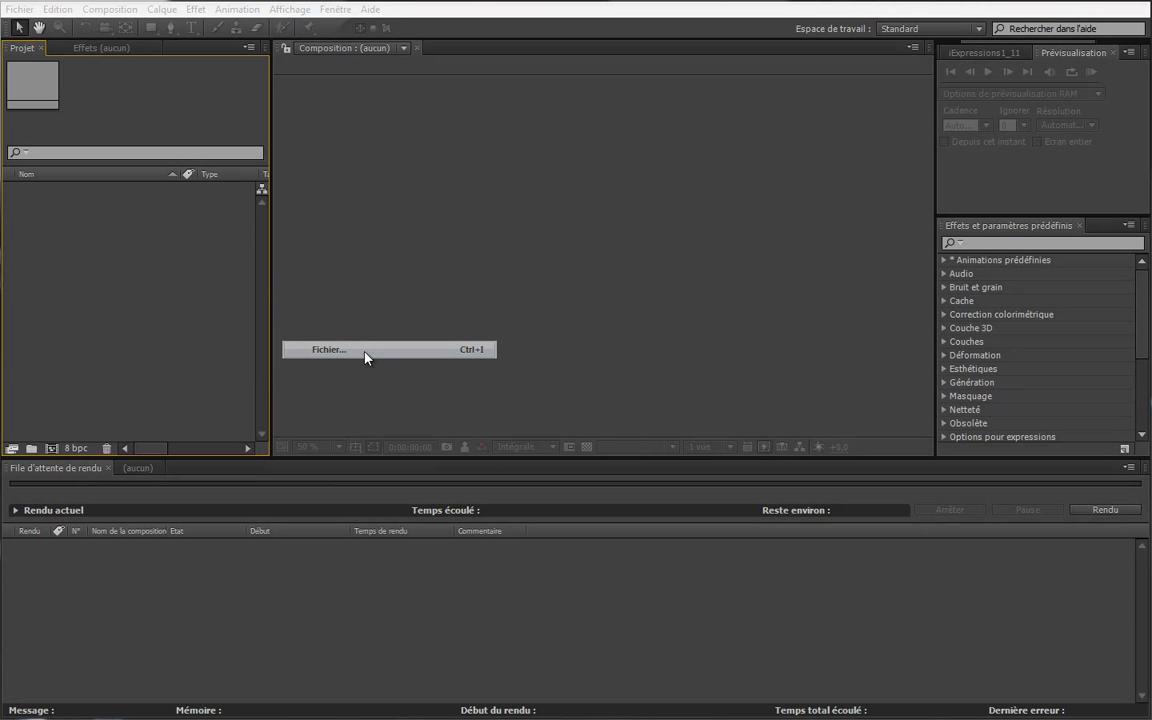
{"action": "left_click", "coordinate": [333, 53]}
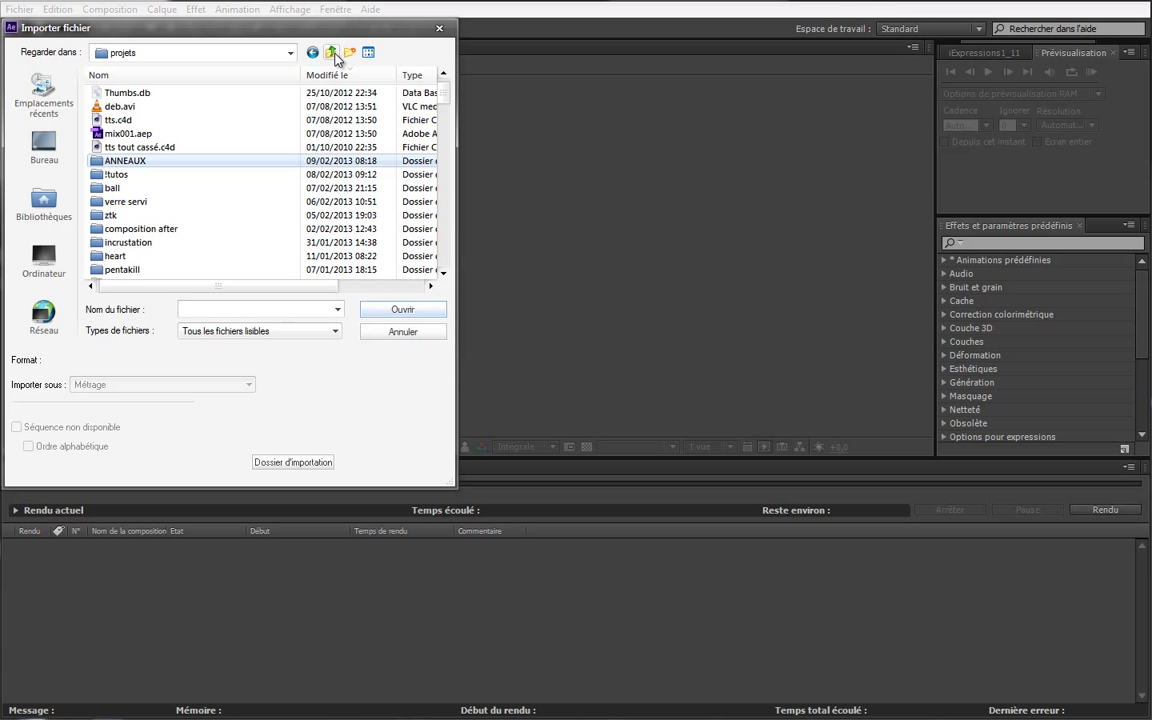
{"action": "double_click", "coordinate": [150, 182]}
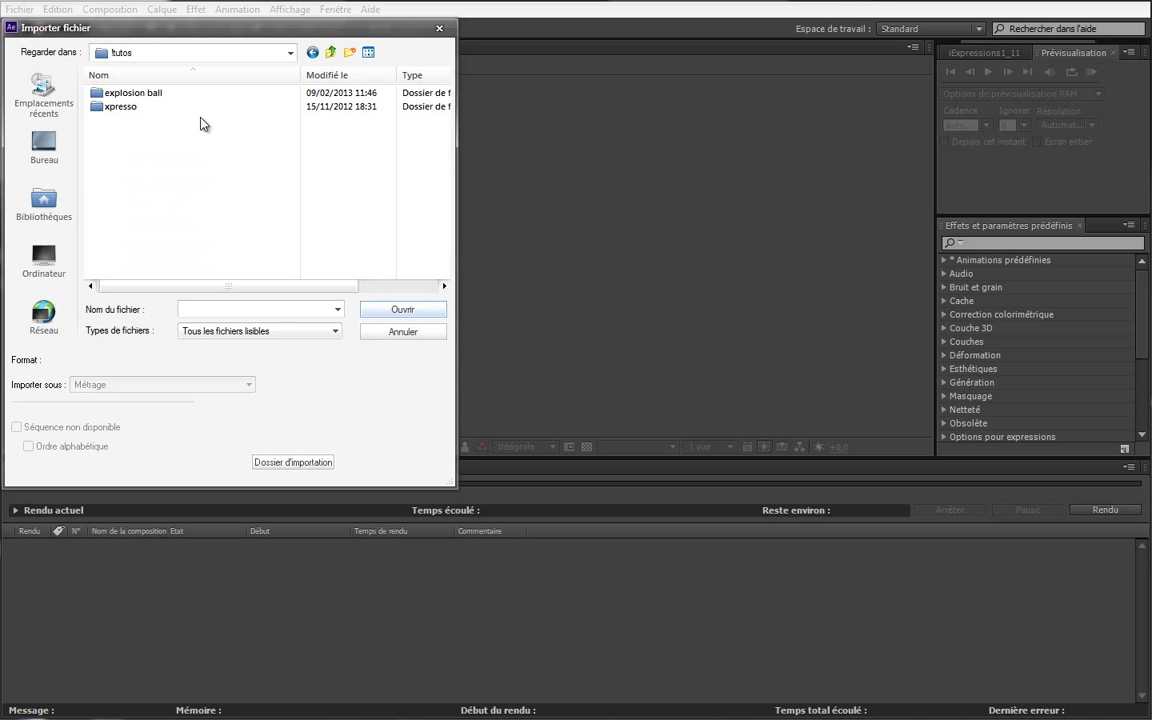
{"action": "double_click", "coordinate": [150, 93]}
{"action": "double_click", "coordinate": [140, 138]}
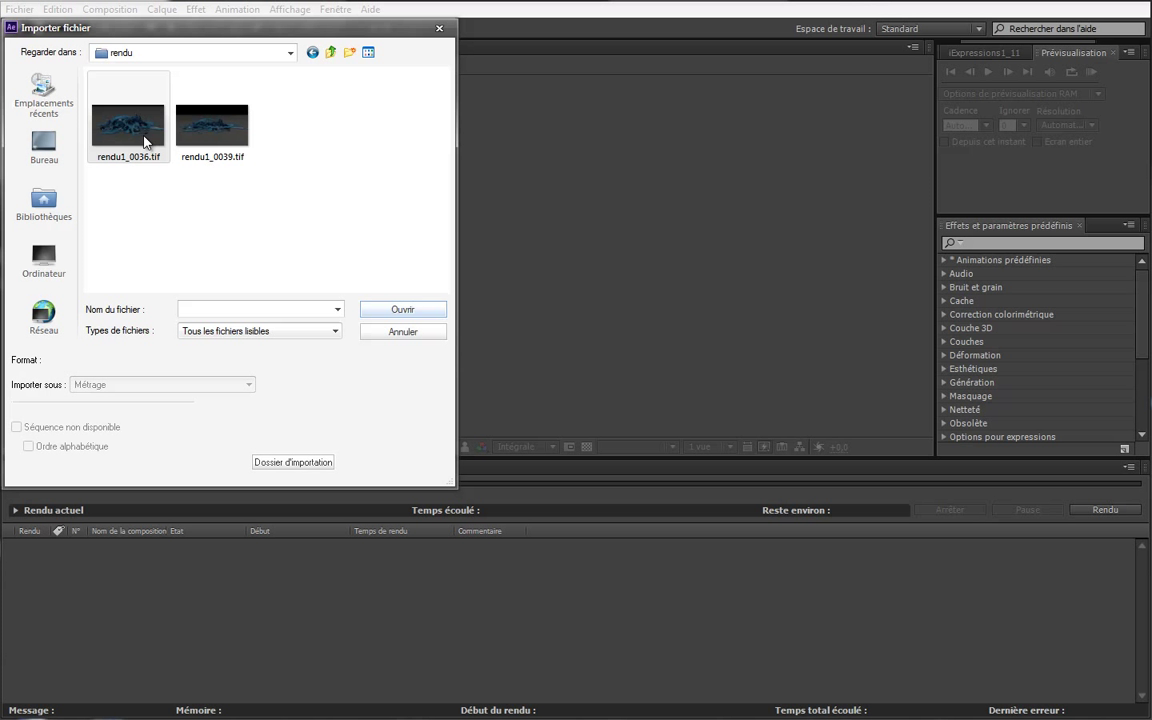
{"action": "left_click", "coordinate": [235, 148]}
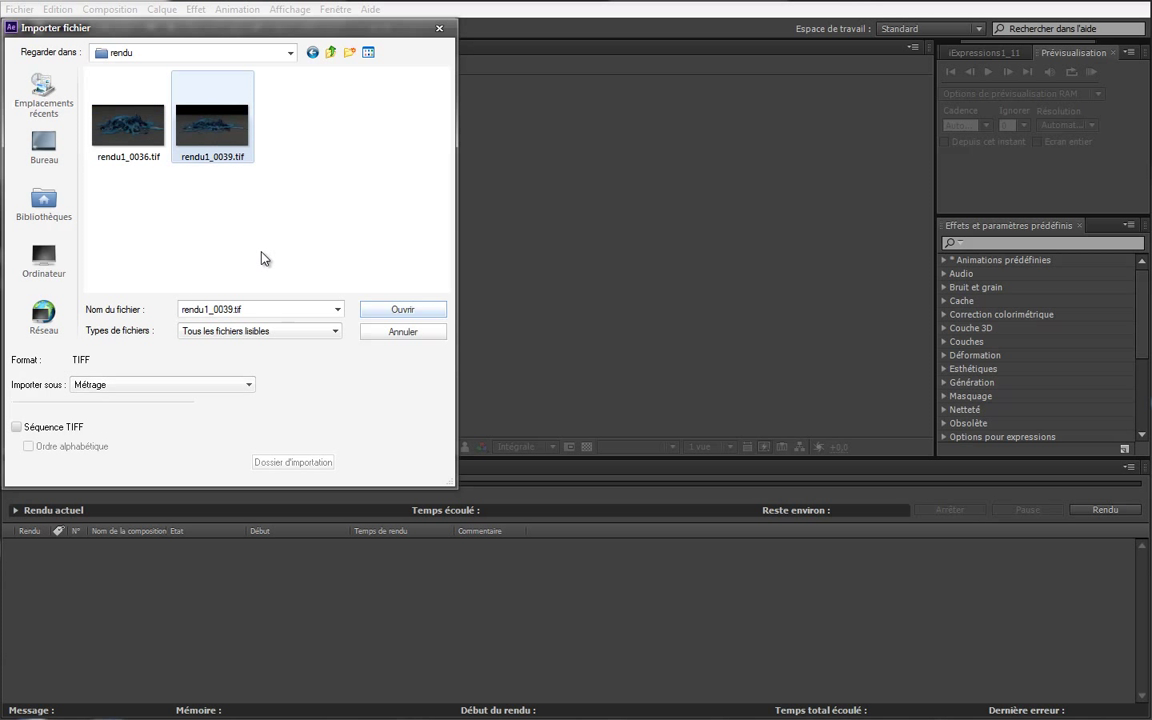
{"action": "left_click", "coordinate": [395, 309]}
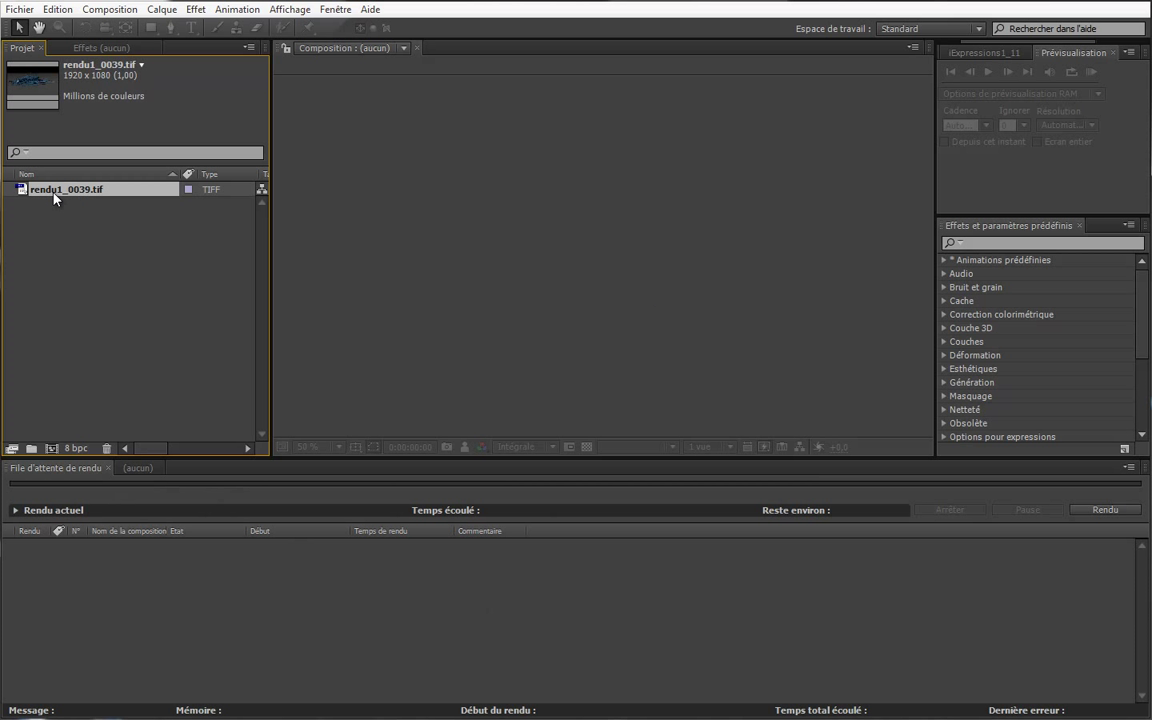
Create the rendu1_0039 composition from the TIFF and zoom the viewer out to 25%
{"action": "left_click_drag", "start_coordinate": [50, 192], "coordinate": [54, 451]}
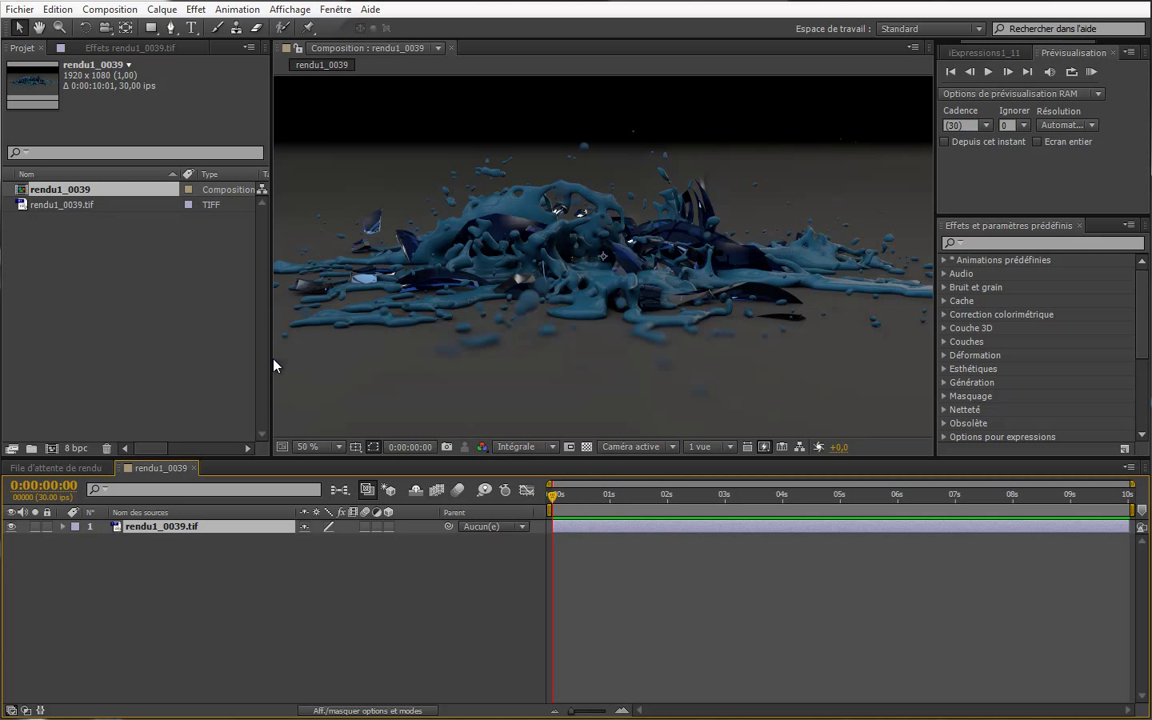
{"action": "left_click_drag", "start_coordinate": [270, 362], "coordinate": [258, 361]}
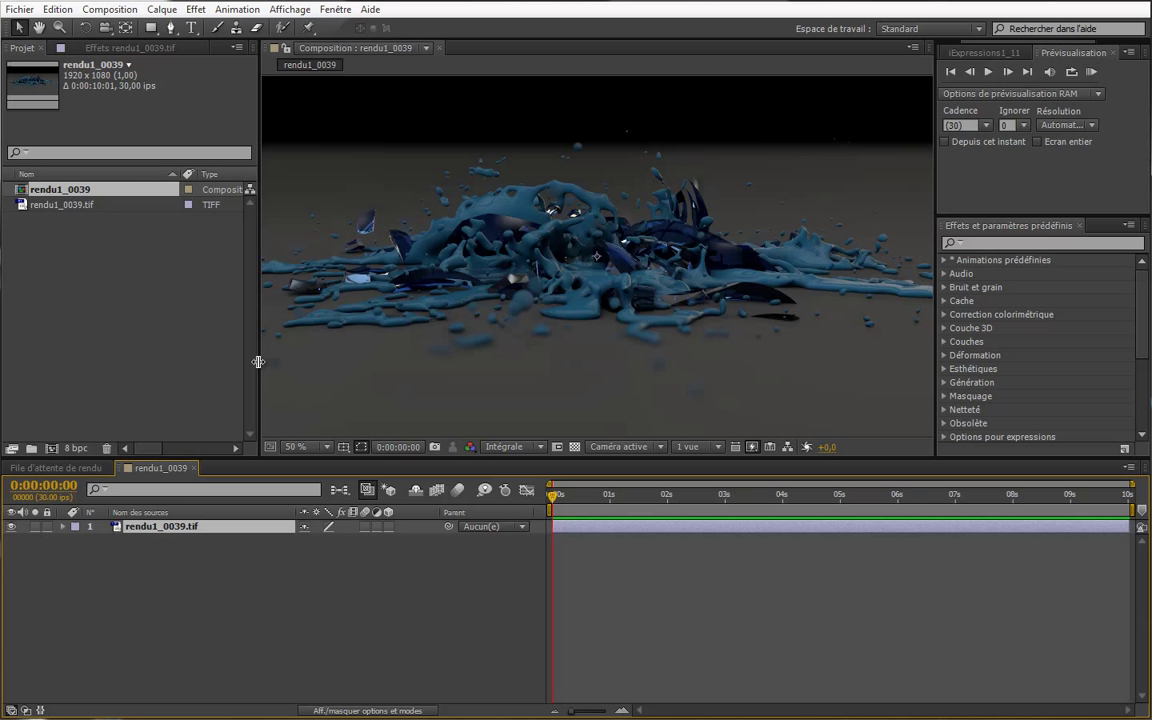
{"action": "left_click", "coordinate": [87, 199]}
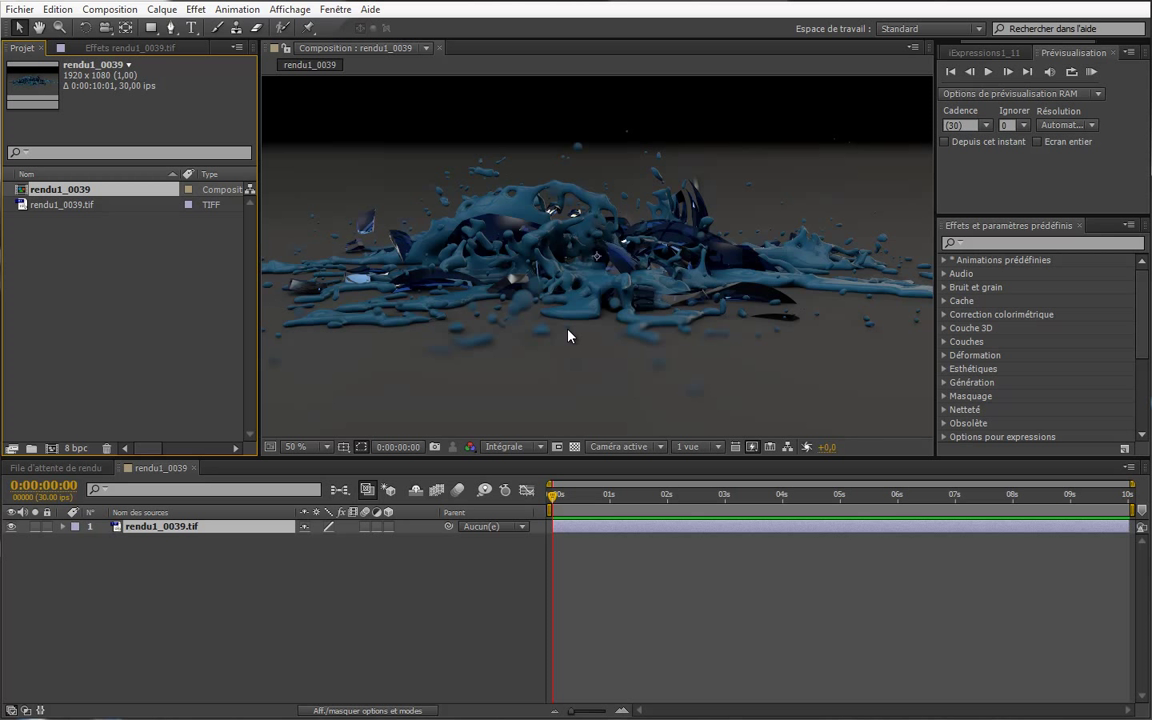
{"action": "key", "text": "comma"}
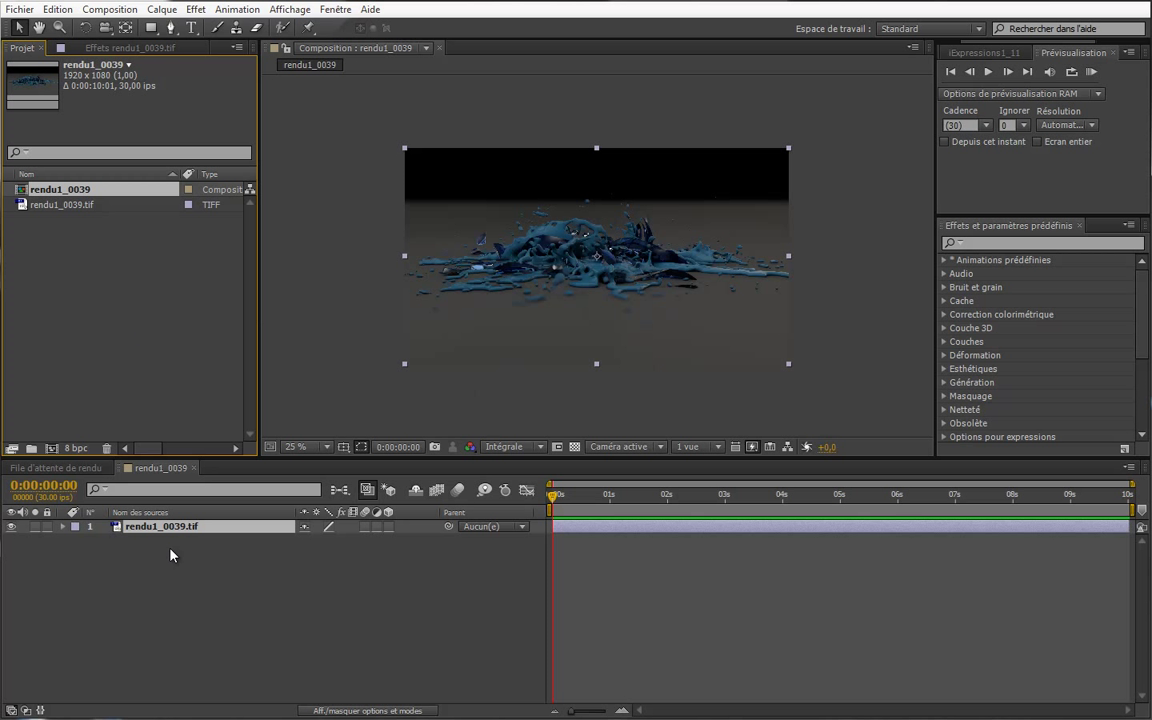
Add a composition-sized black solid, Noir uni 1
{"action": "left_click", "coordinate": [192, 578]}
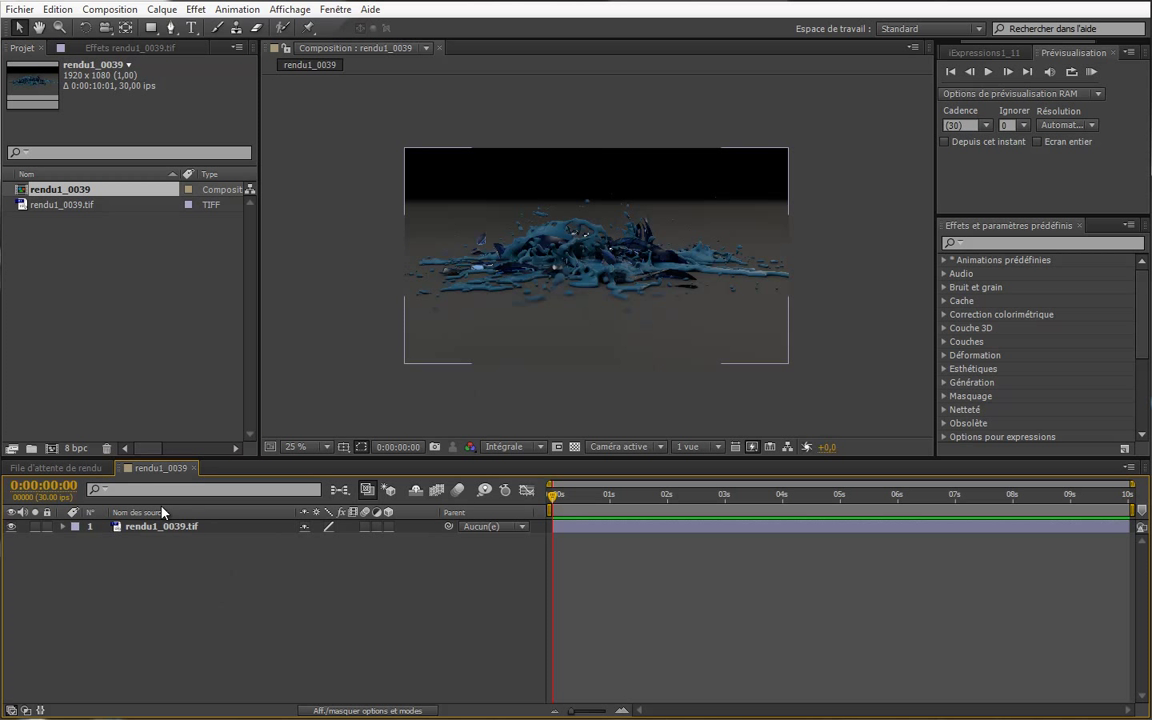
{"action": "right_click", "coordinate": [187, 562]}
{"action": "mouse_move", "coordinate": [296, 574]}
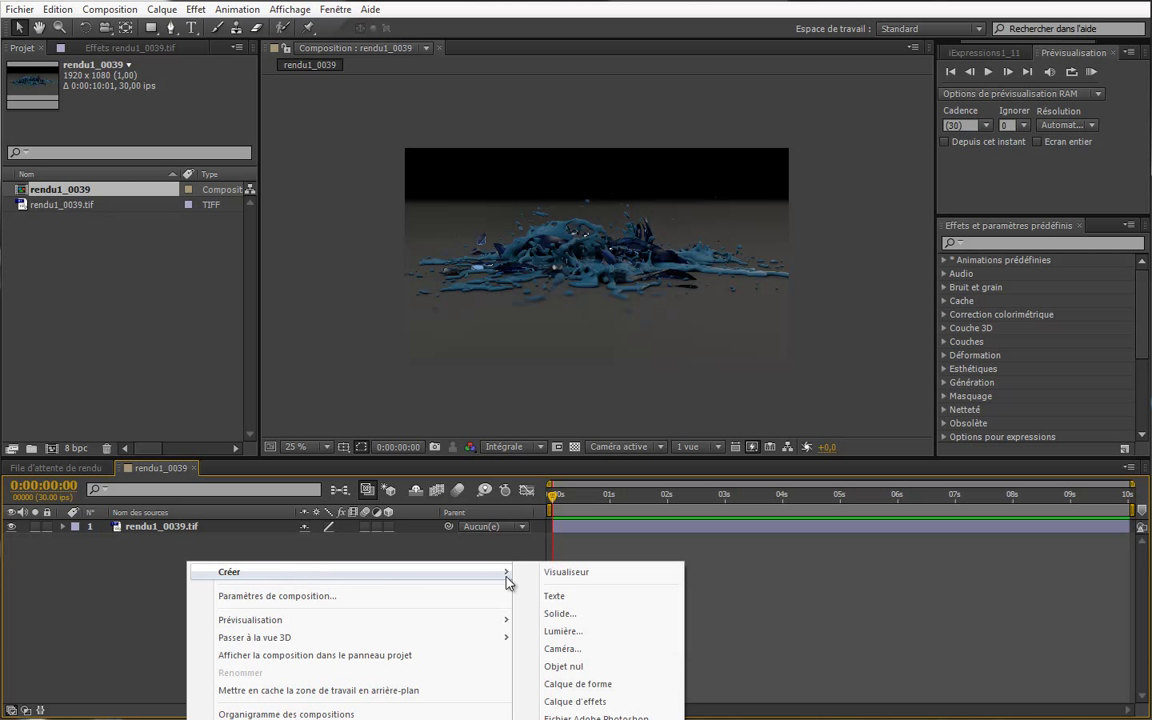
{"action": "left_click", "coordinate": [594, 618]}
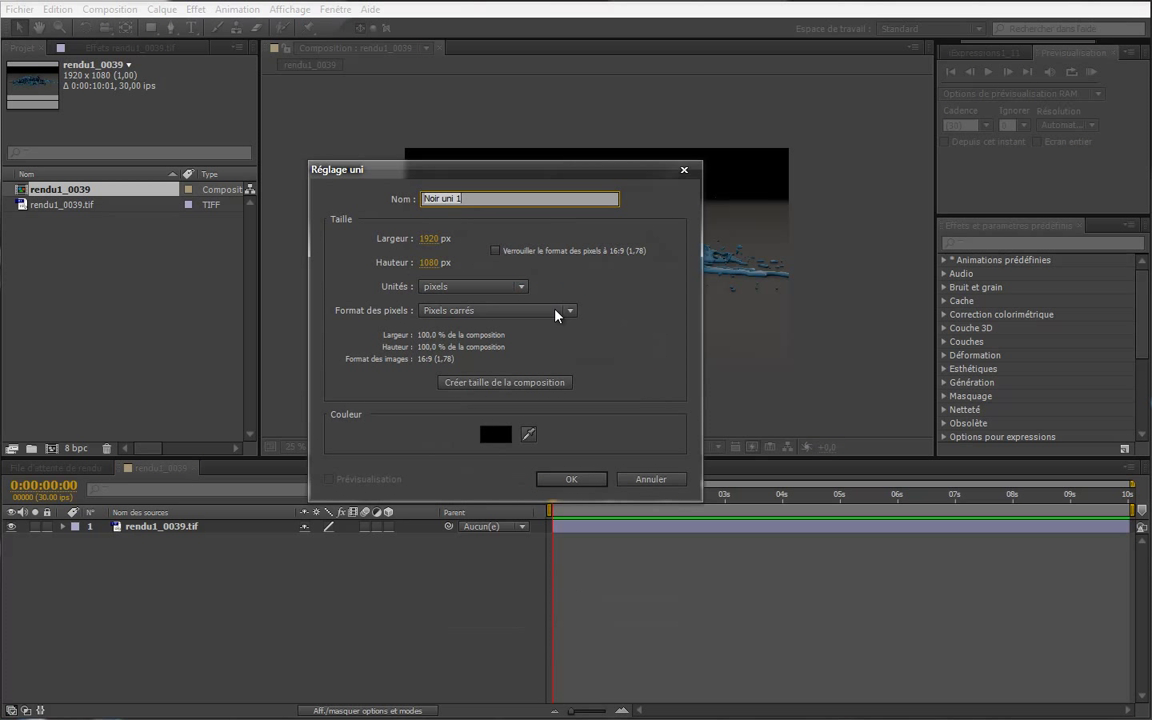
{"action": "left_click", "coordinate": [495, 382]}
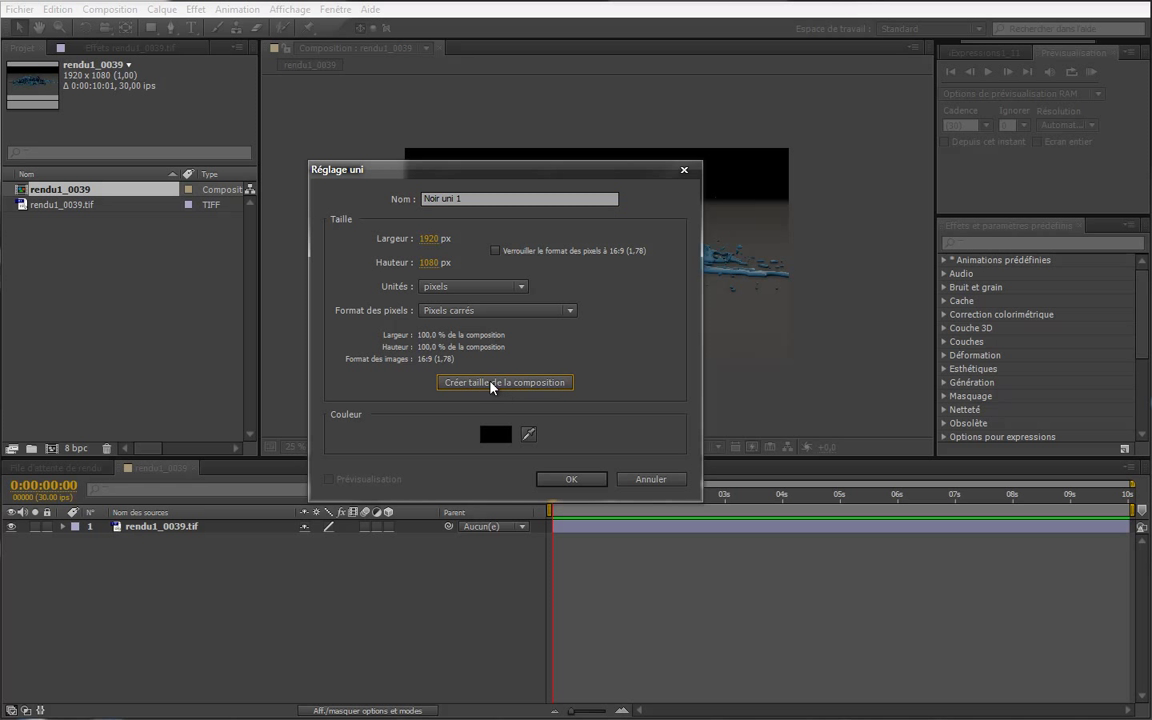
{"action": "left_click", "coordinate": [570, 480]}
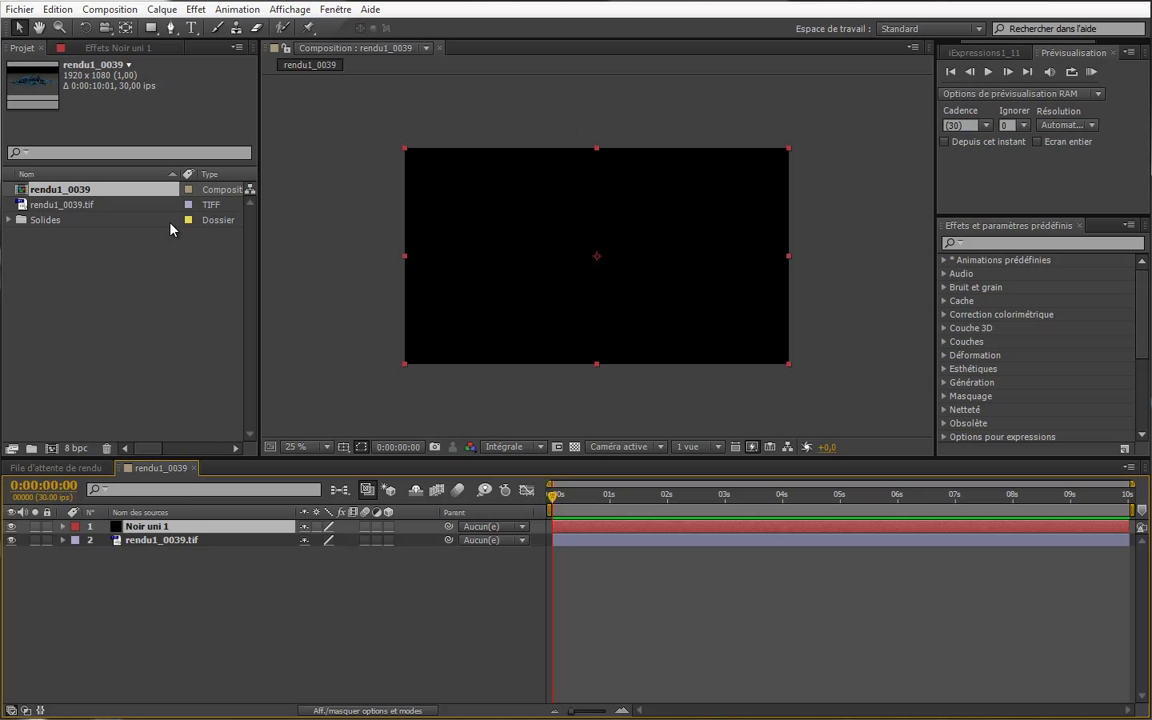
Give Noir uni 1 a full-layer ellipse mask and set Masque 1 to Inversé
{"action": "left_click", "coordinate": [155, 30]}
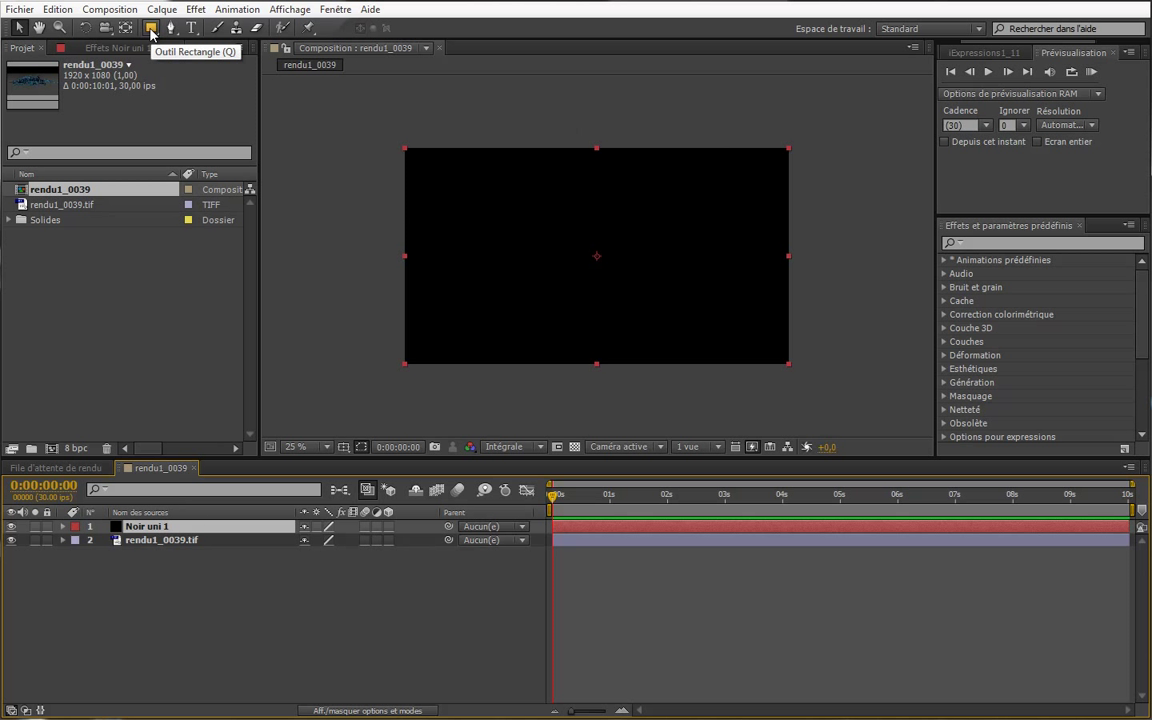
{"action": "left_click", "coordinate": [151, 31]}
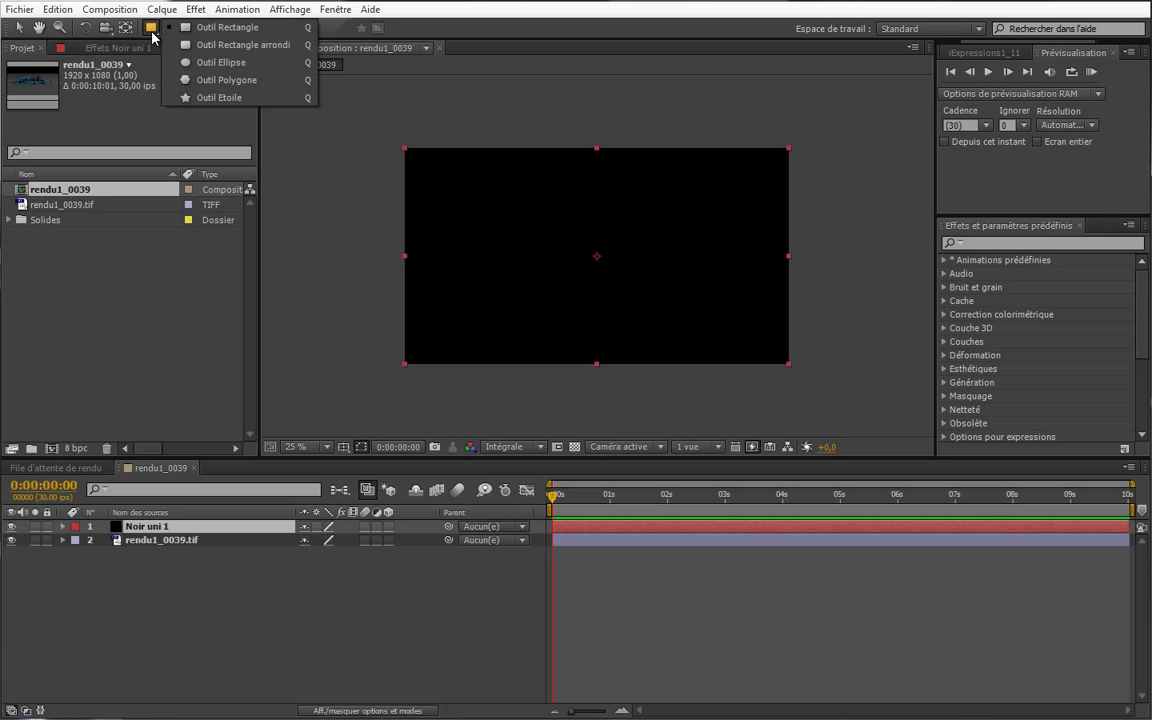
{"action": "left_click", "coordinate": [228, 68]}
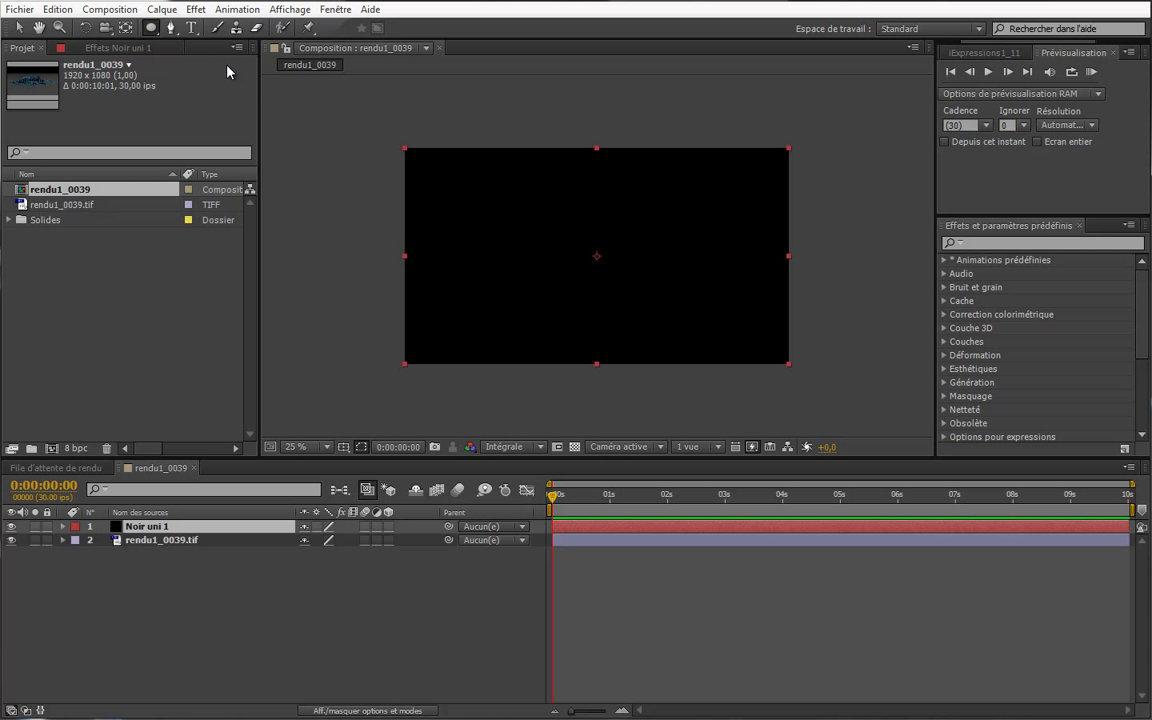
{"action": "double_click", "coordinate": [151, 31]}
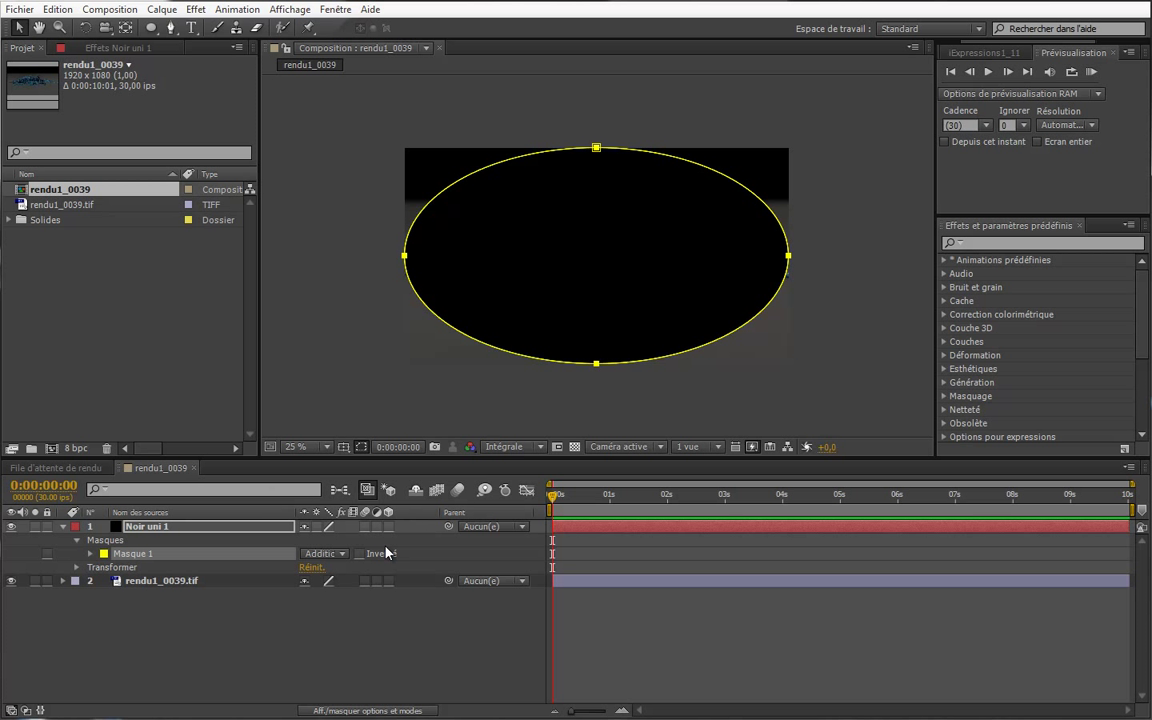
{"action": "left_click", "coordinate": [358, 554]}
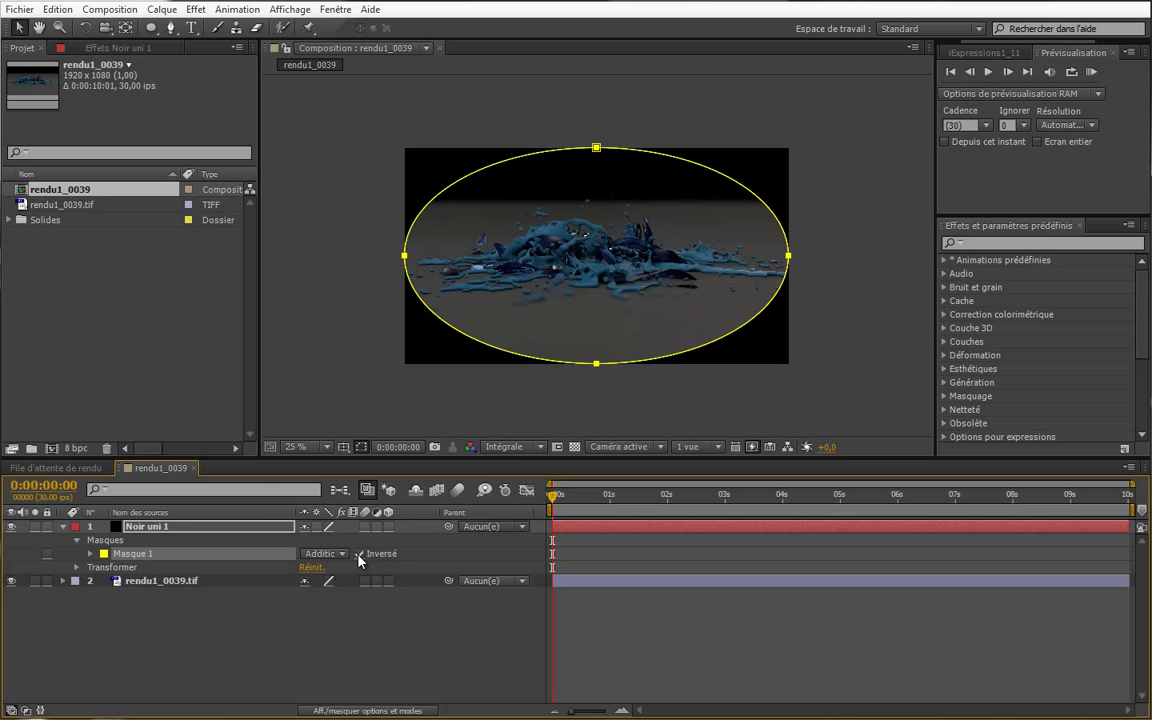
Feather the Masque 1 edge to 305 px for a soft vignette
{"action": "left_click", "coordinate": [90, 554]}
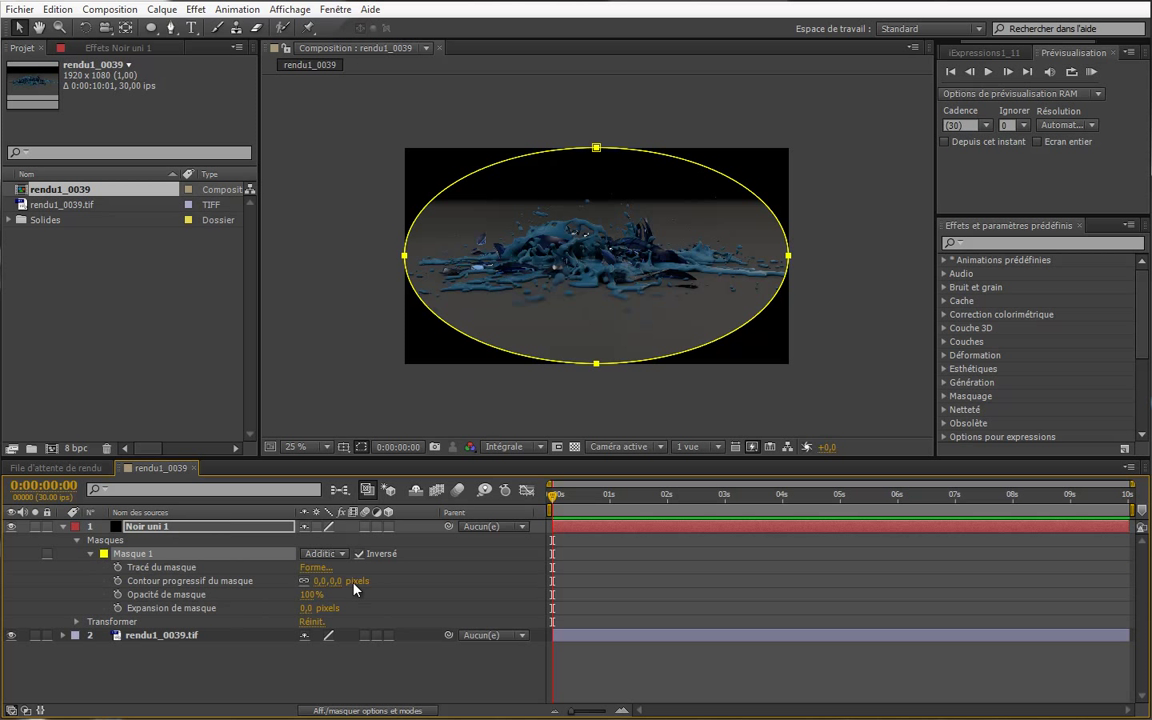
{"action": "left_click_drag", "start_coordinate": [335, 581], "coordinate": [349, 583]}
{"action": "mouse_move", "coordinate": [386, 587]}
{"action": "left_mouse_down"}
{"action": "mouse_move", "coordinate": [621, 574]}
{"action": "mouse_move", "coordinate": [359, 591]}
{"action": "mouse_move", "coordinate": [278, 619]}
{"action": "mouse_move", "coordinate": [341, 622]}
{"action": "mouse_move", "coordinate": [256, 615]}
{"action": "mouse_move", "coordinate": [404, 600]}
{"action": "mouse_move", "coordinate": [375, 600]}
{"action": "left_mouse_up"}
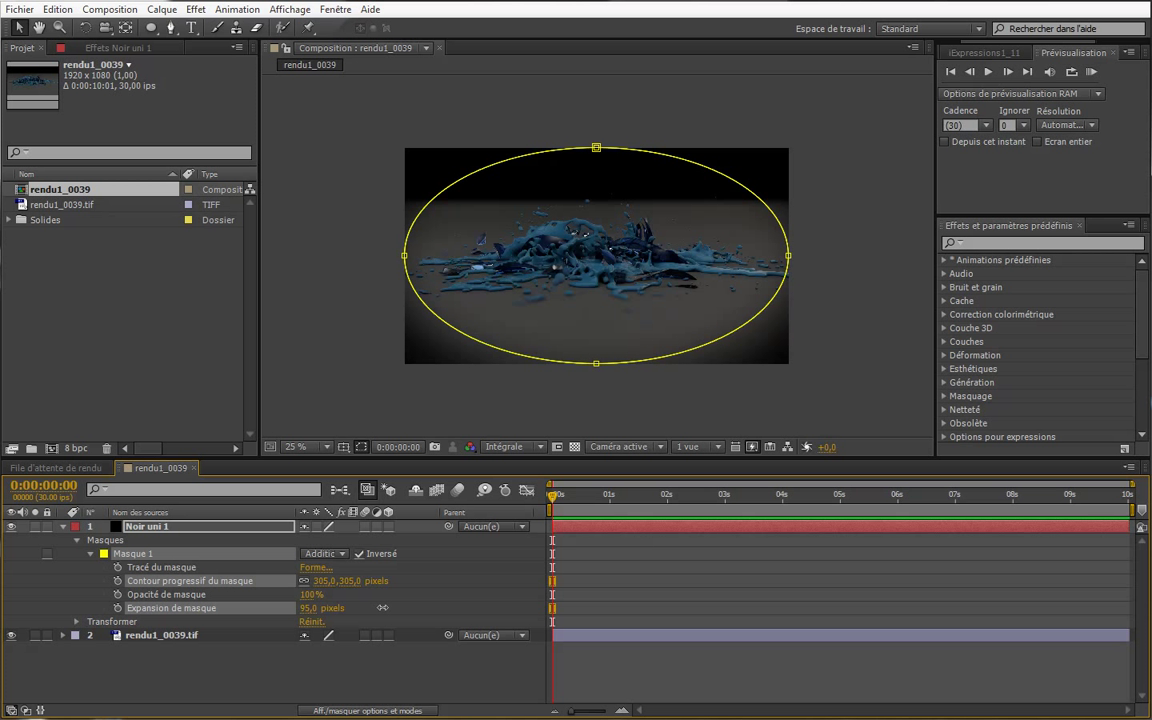
{"action": "left_click", "coordinate": [357, 327]}
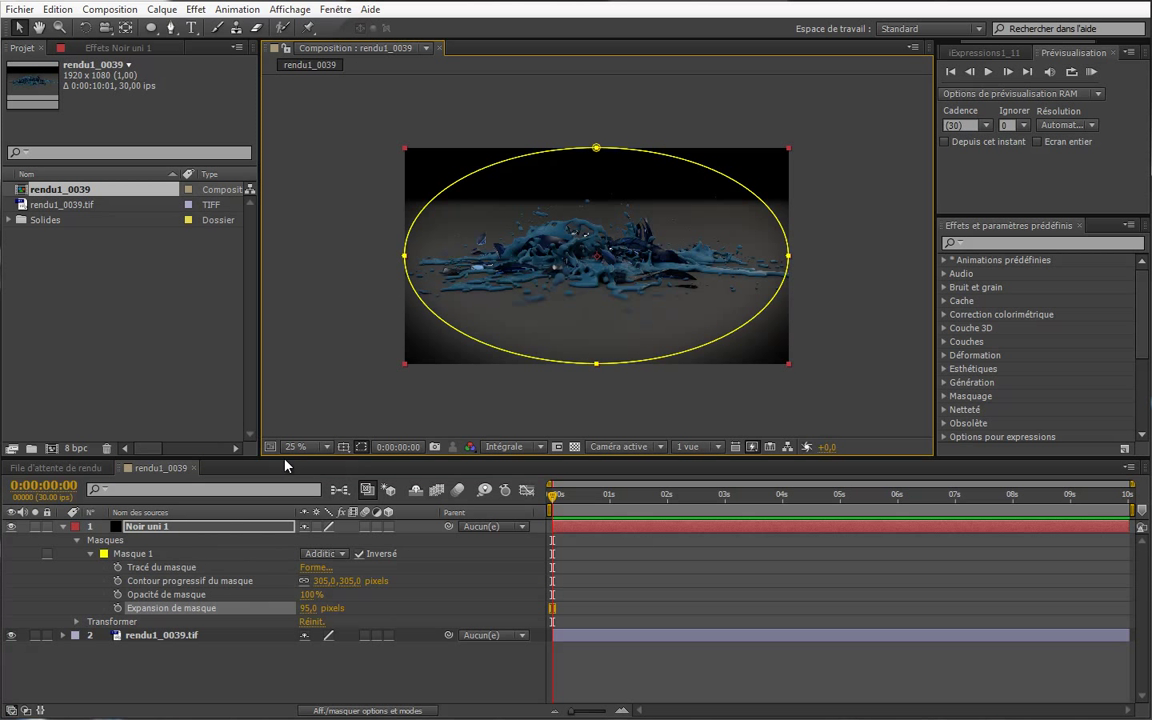
{"action": "left_click", "coordinate": [245, 635]}
{"action": "left_click", "coordinate": [230, 527]}
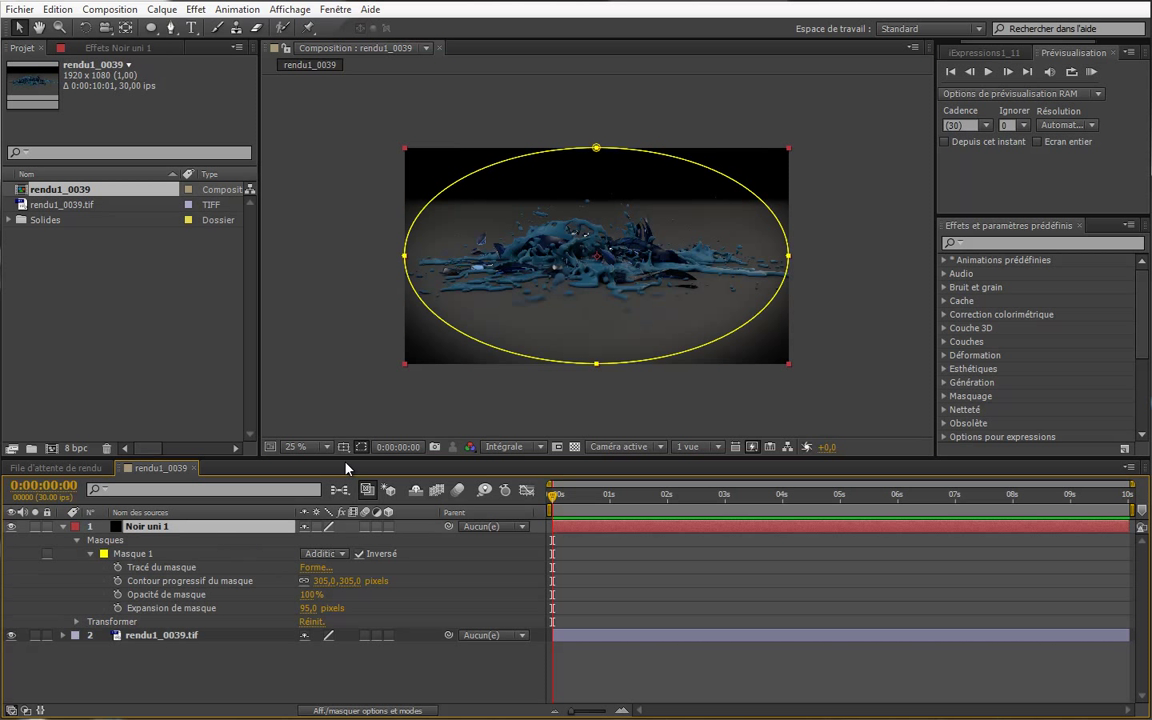
{"action": "left_click", "coordinate": [680, 165]}
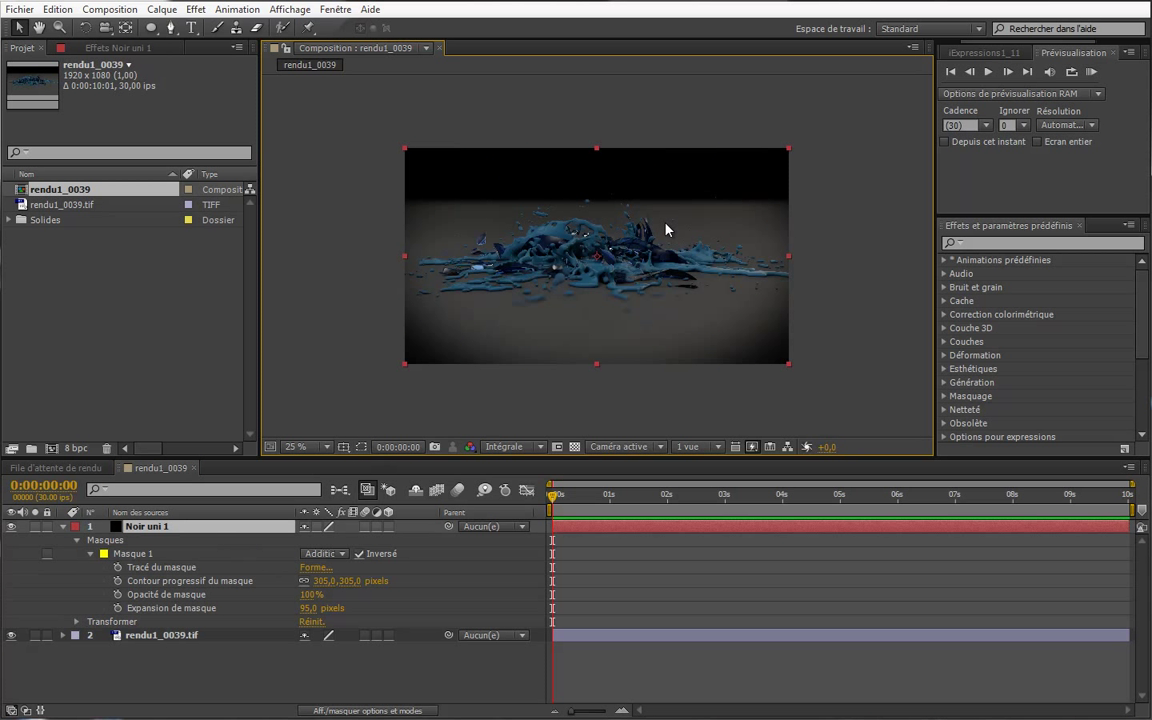
{"action": "key", "text": "period"}
{"action": "key", "text": "period"}
{"action": "key", "text": "comma"}
{"action": "key", "text": "comma"}
Raise the mask expansion to 190 px, then select the rendu1_0039.tif layer
{"action": "mouse_move", "coordinate": [309, 608]}
{"action": "left_mouse_down"}
{"action": "mouse_move", "coordinate": [358, 608]}
{"action": "mouse_move", "coordinate": [306, 621]}
{"action": "mouse_move", "coordinate": [432, 627]}
{"action": "mouse_move", "coordinate": [389, 638]}
{"action": "left_mouse_up"}
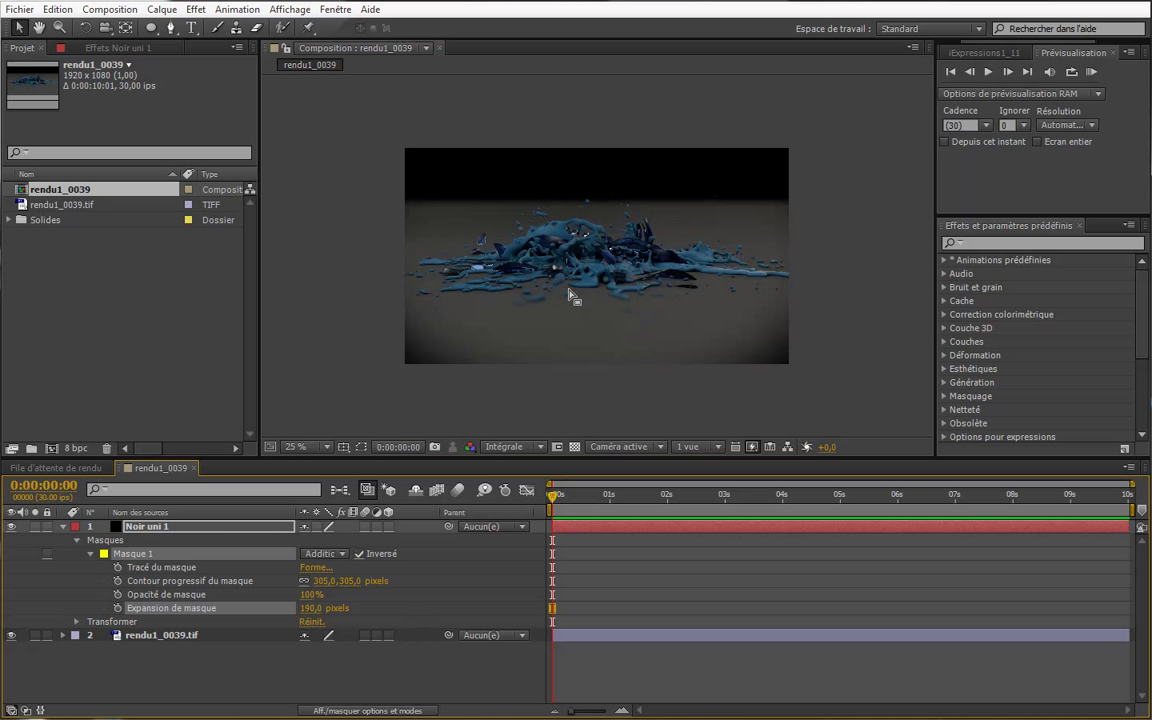
{"action": "scroll", "coordinate": [571, 296], "scroll_direction": "up", "scroll_amount": 1}
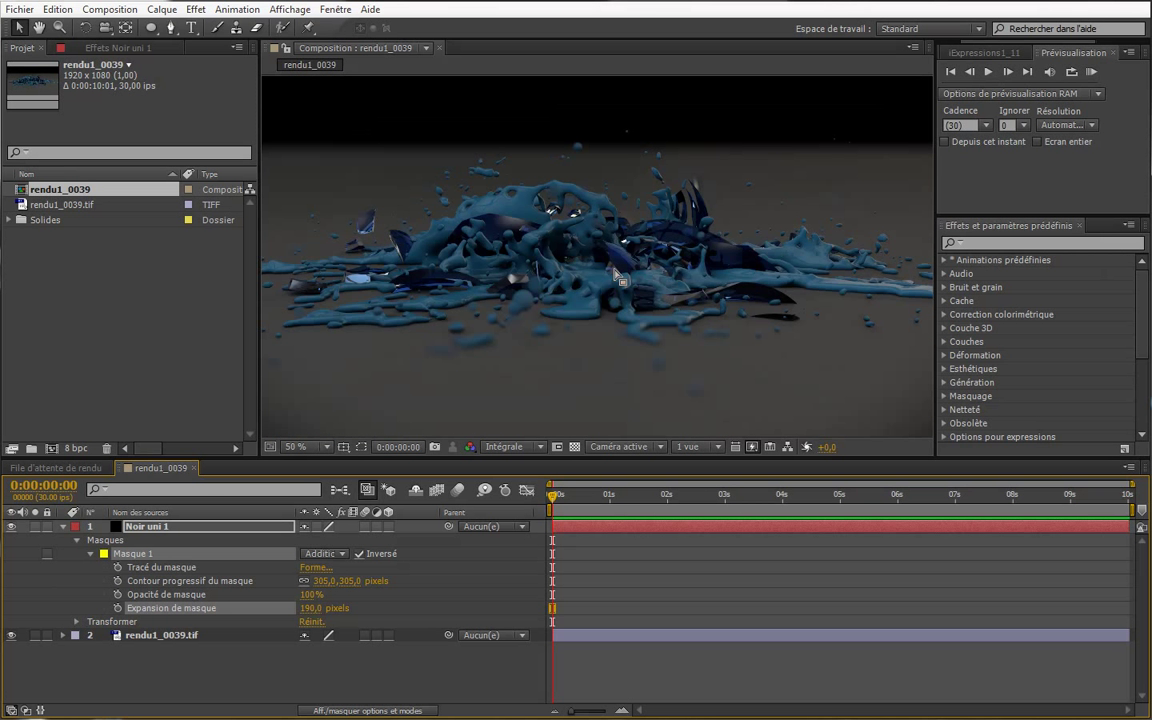
{"action": "scroll", "coordinate": [619, 278], "scroll_direction": "down", "scroll_amount": 1}
{"action": "scroll", "coordinate": [619, 278], "scroll_direction": "up", "scroll_amount": 1}
{"action": "scroll", "coordinate": [619, 278], "scroll_direction": "down", "scroll_amount": 1}
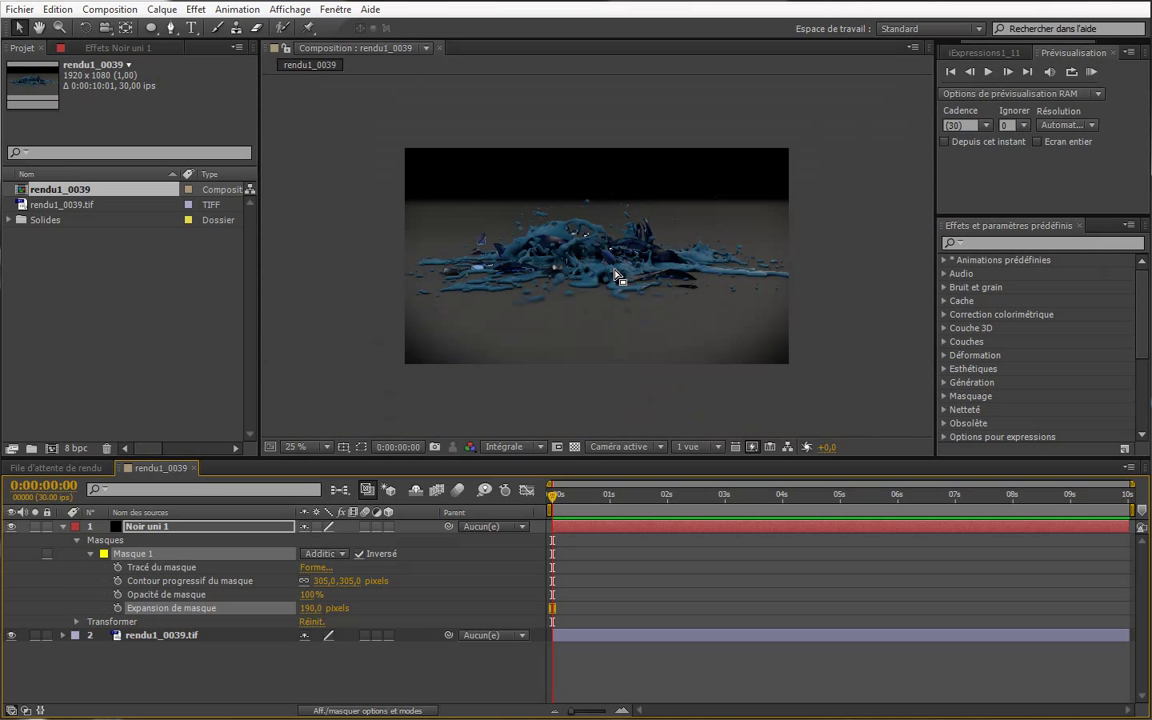
{"action": "scroll", "coordinate": [532, 254], "scroll_direction": "up", "scroll_amount": 1}
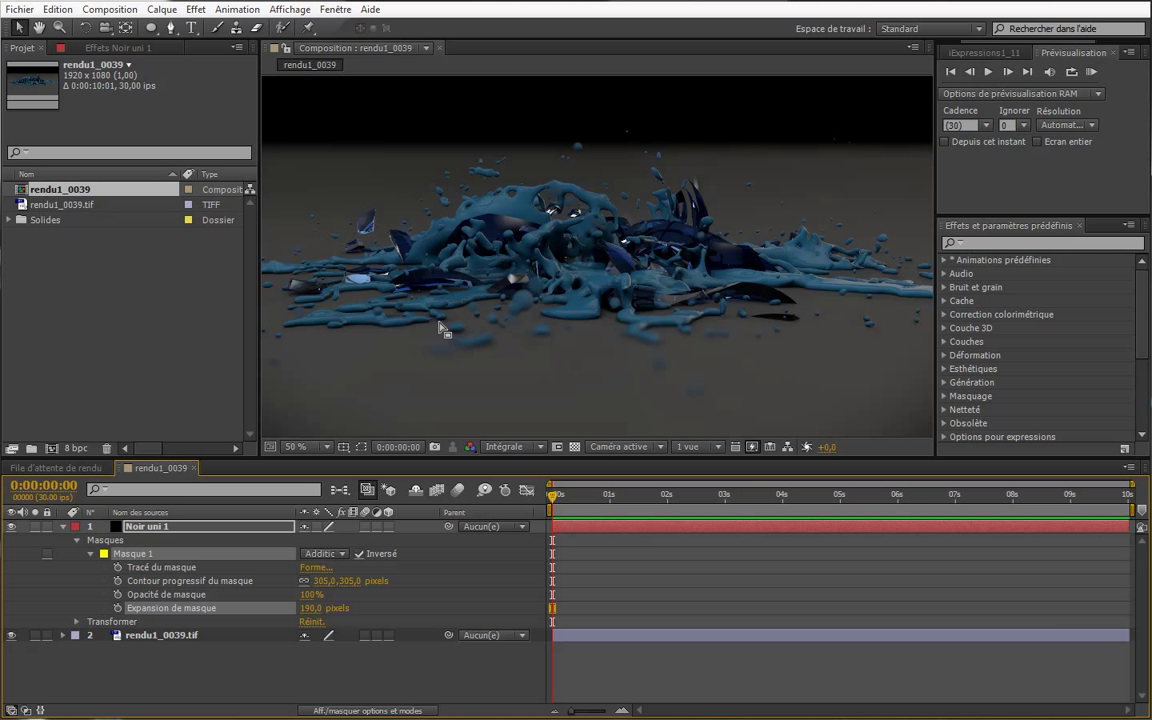
{"action": "scroll", "coordinate": [468, 282], "scroll_direction": "down", "scroll_amount": 1}
{"action": "scroll", "coordinate": [470, 282], "scroll_direction": "up", "scroll_amount": 1}
{"action": "left_click", "coordinate": [180, 637]}
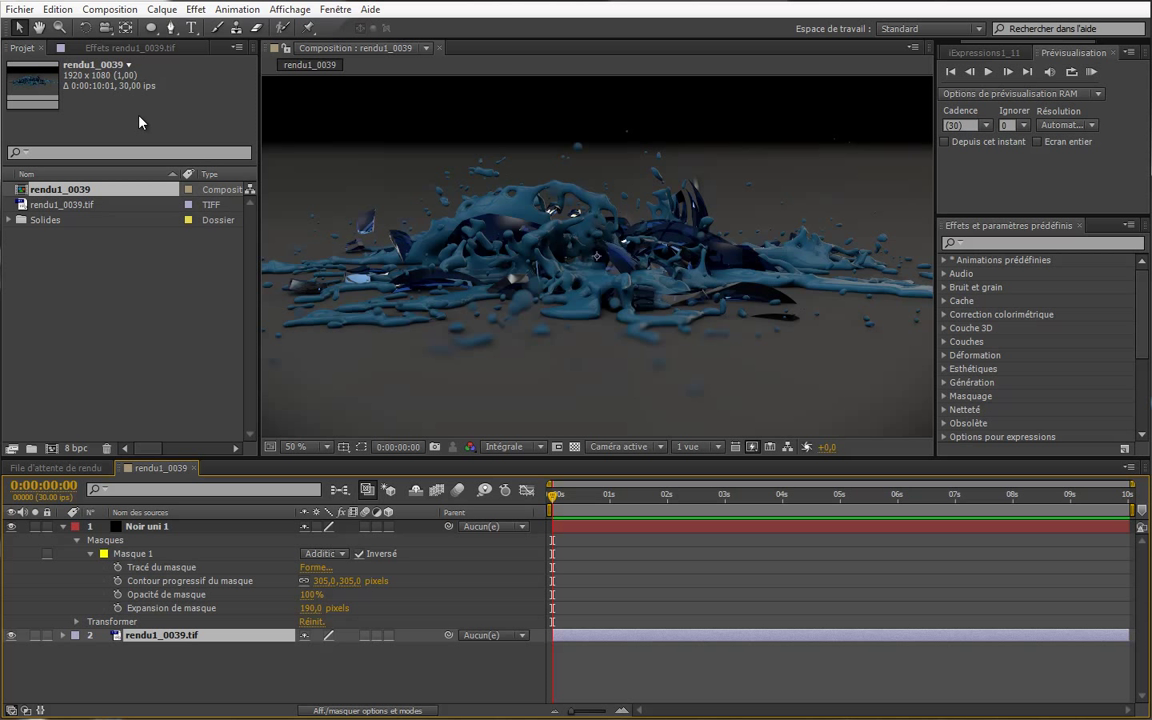
{"action": "left_click", "coordinate": [201, 13]}
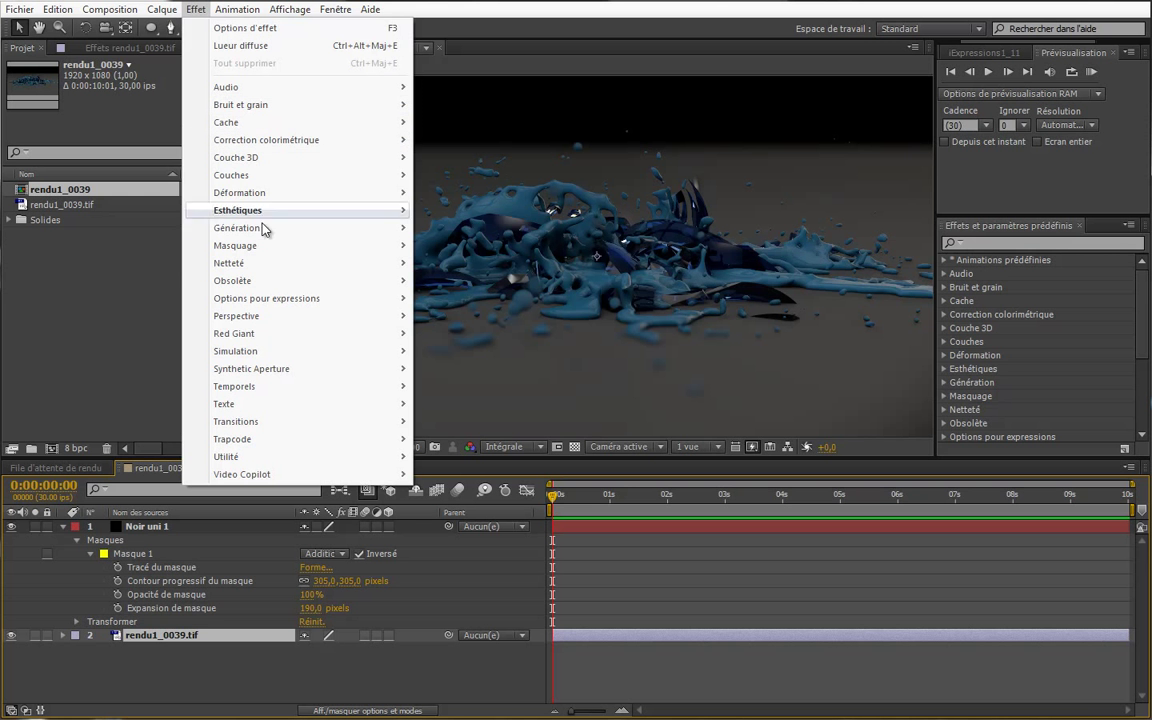
Apply Courbes to rendu1_0039.tif and bend the RVB curve into an S-shape
{"action": "mouse_move", "coordinate": [312, 214]}
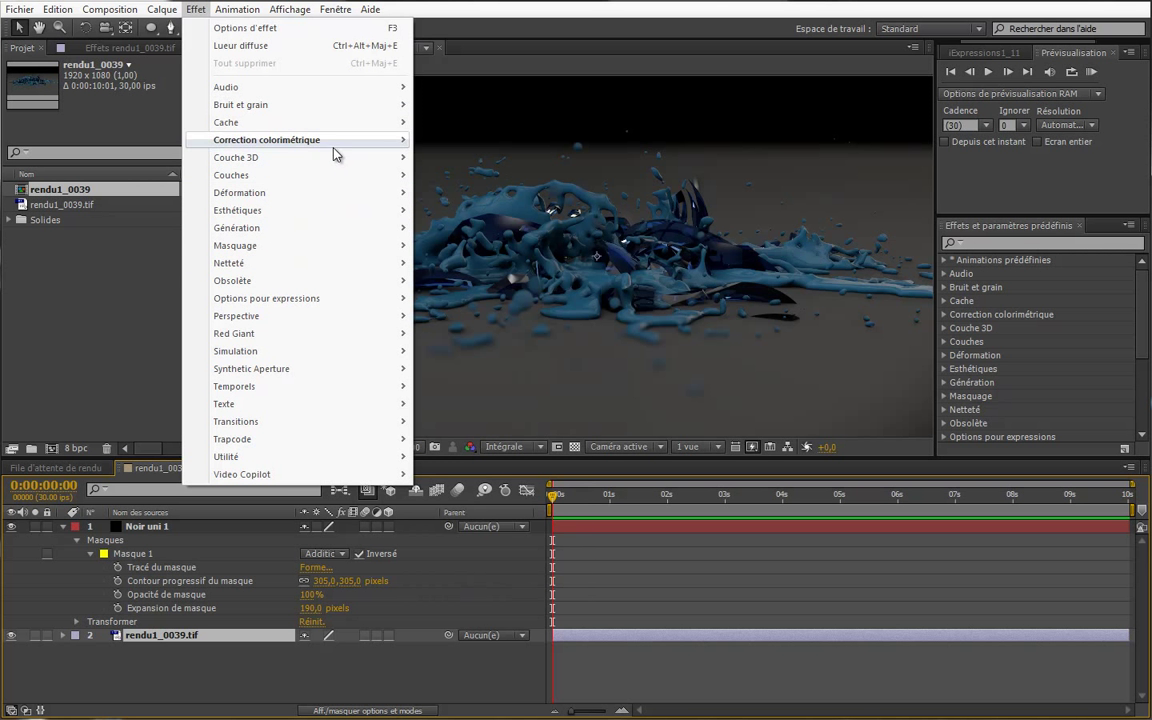
{"action": "mouse_move", "coordinate": [367, 145]}
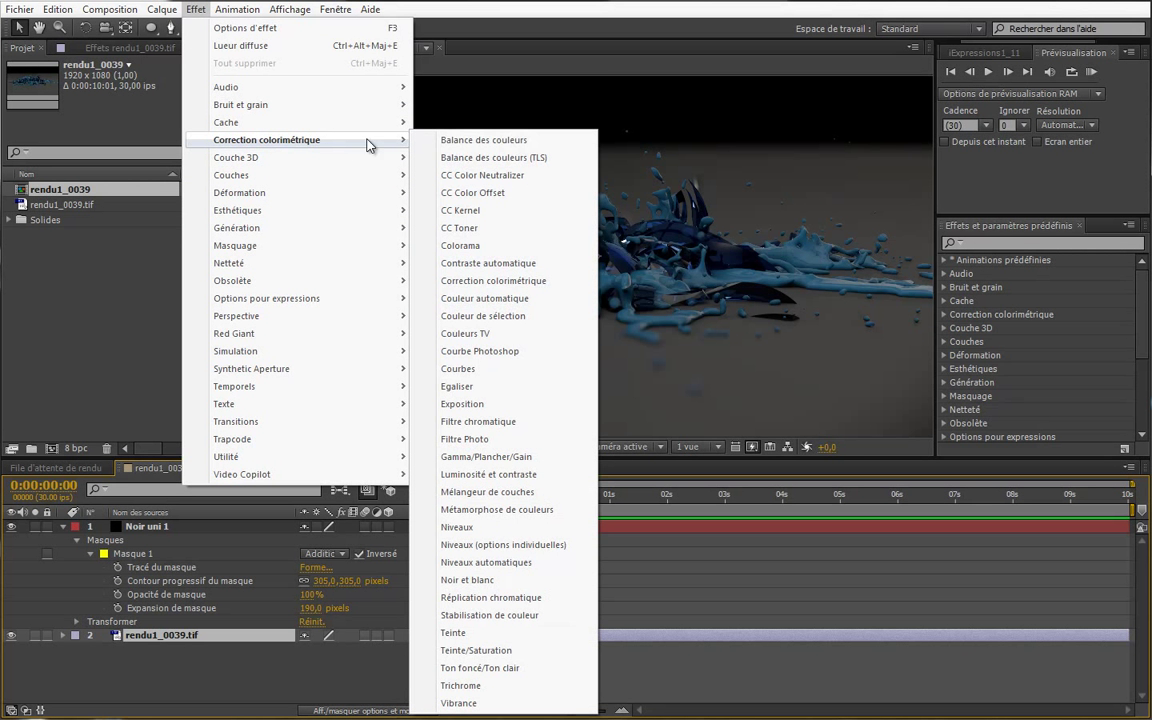
{"action": "left_click", "coordinate": [470, 368]}
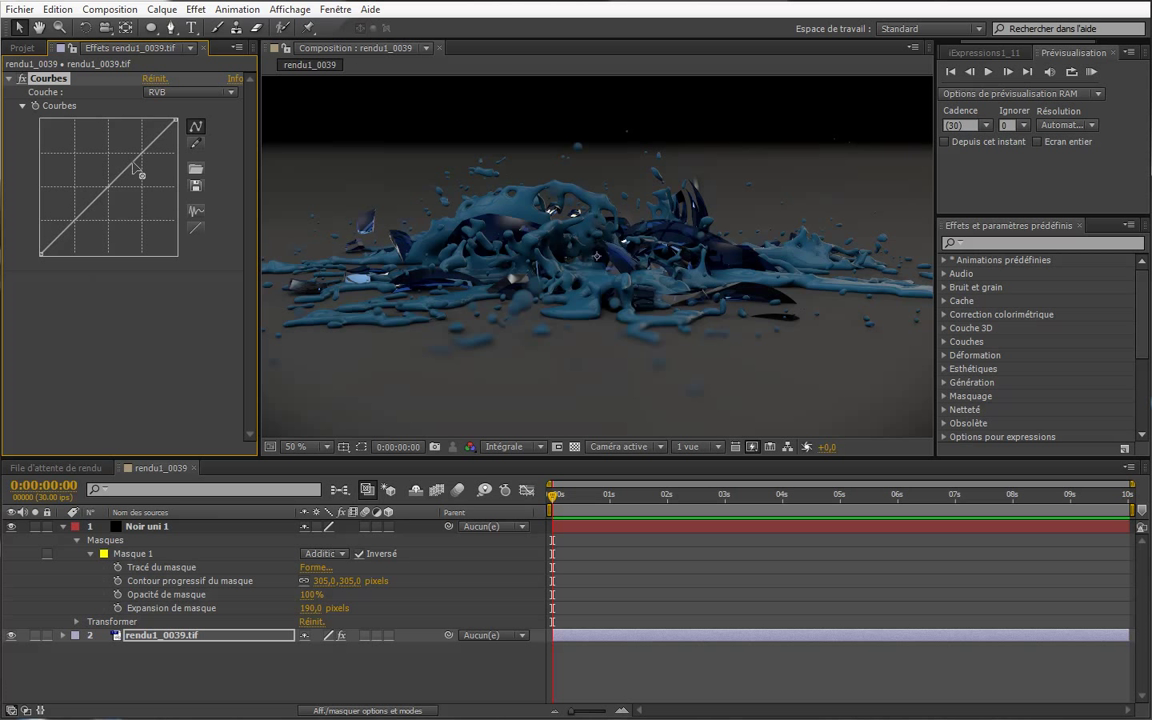
{"action": "left_click_drag", "start_coordinate": [130, 165], "coordinate": [125, 167]}
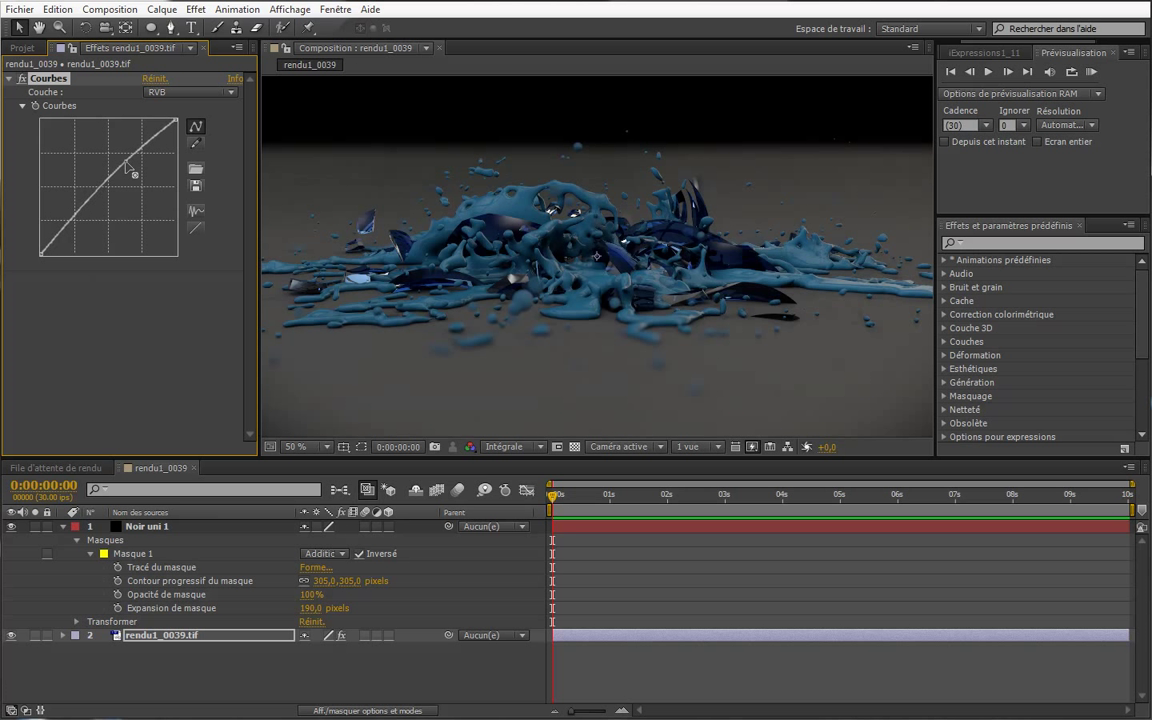
{"action": "left_click_drag", "start_coordinate": [62, 196], "coordinate": [77, 223]}
{"action": "left_click_drag", "start_coordinate": [110, 143], "coordinate": [122, 158]}
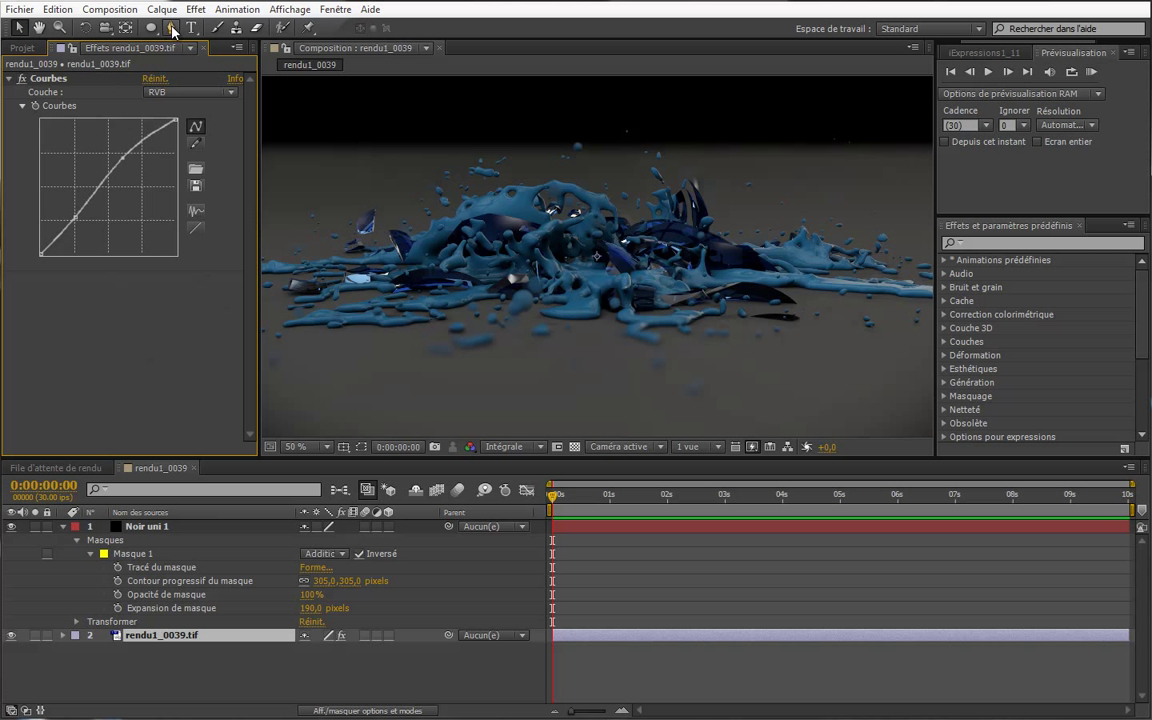
Apply Lueur diffuse to rendu1_0039.tif and scrub its Rayon to 36,0, keeping the 60% threshold
{"action": "left_click", "coordinate": [196, 10]}
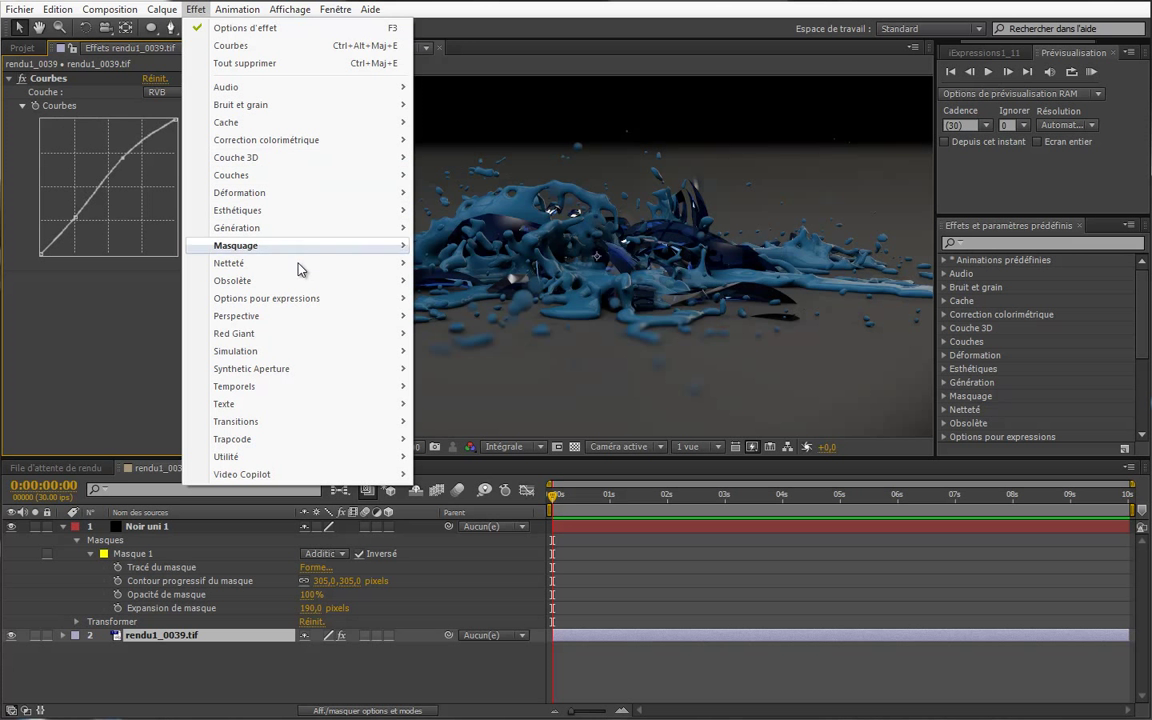
{"action": "mouse_move", "coordinate": [316, 216]}
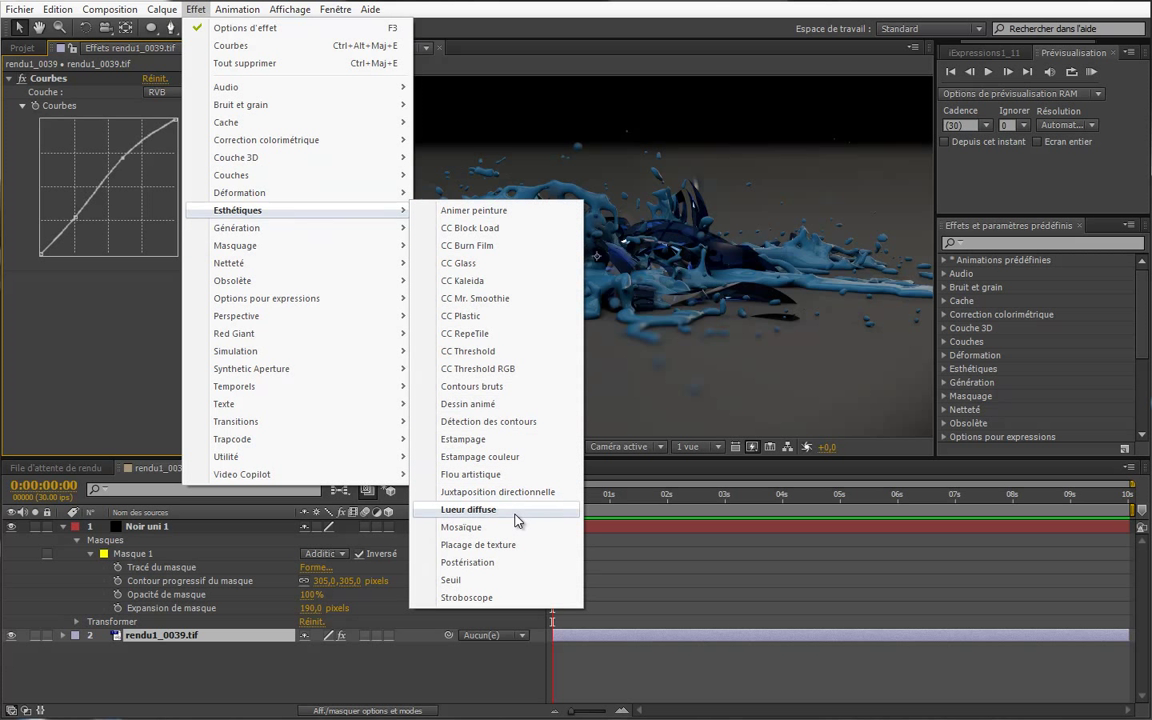
{"action": "left_click", "coordinate": [480, 509]}
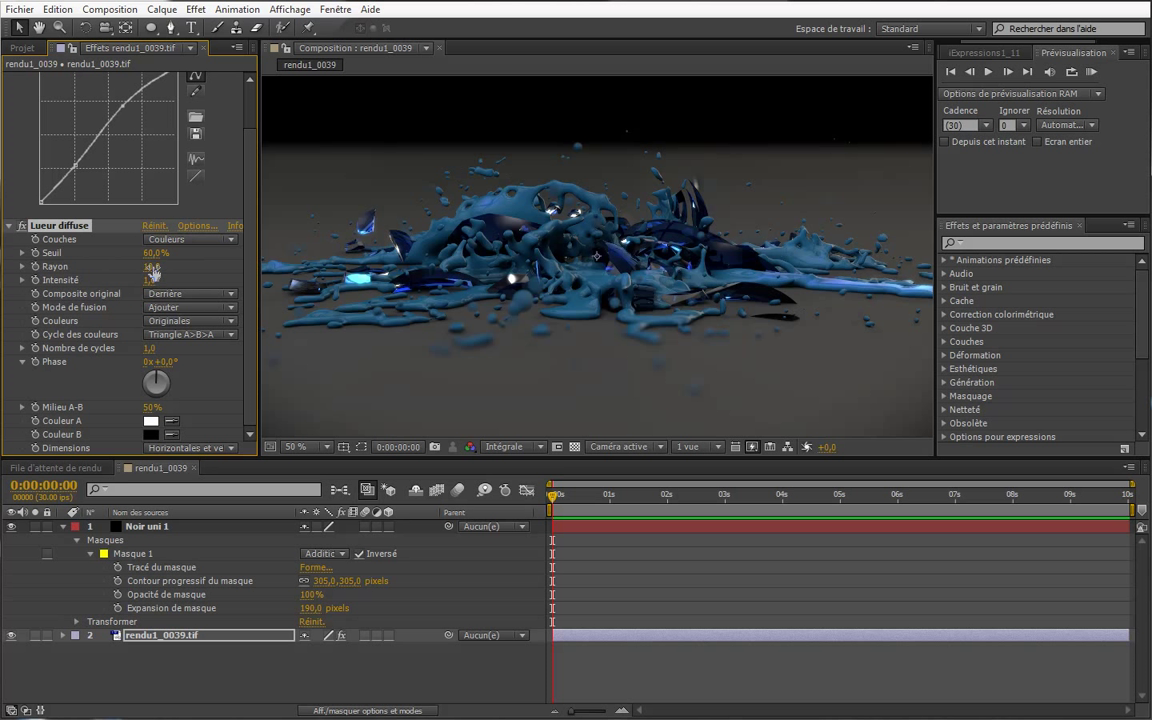
{"action": "left_click_drag", "start_coordinate": [149, 266], "coordinate": [160, 280]}
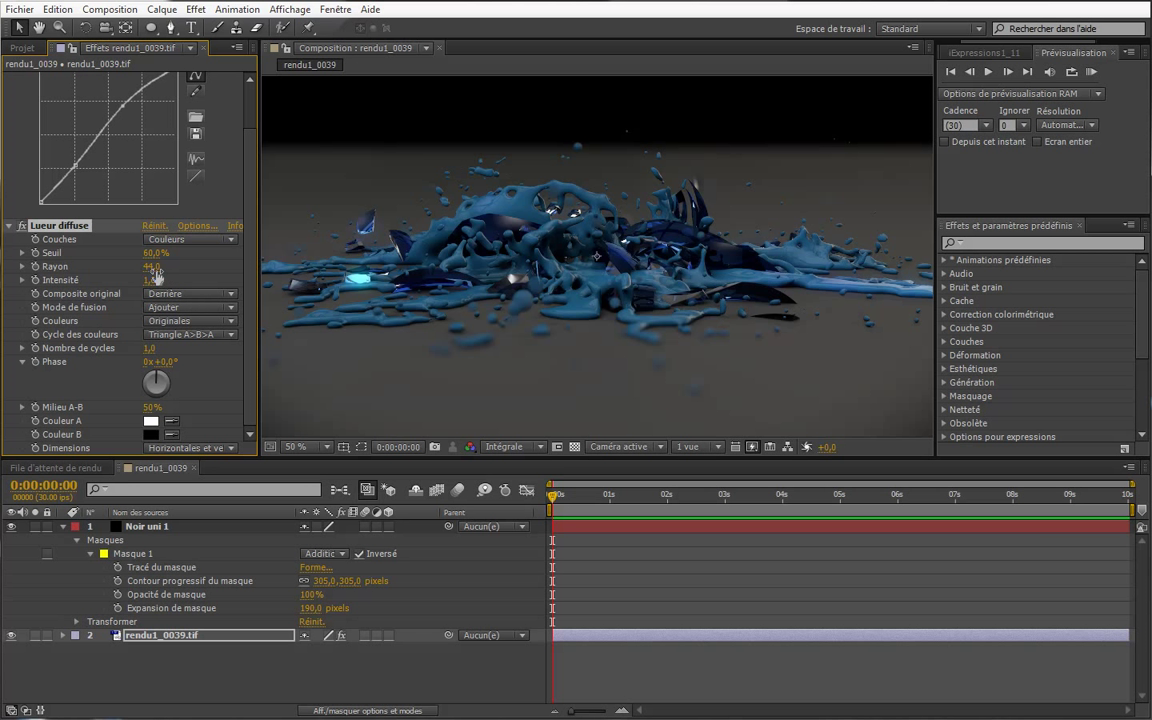
{"action": "mouse_move", "coordinate": [150, 266]}
{"action": "left_mouse_down"}
{"action": "mouse_move", "coordinate": [123, 277]}
{"action": "mouse_move", "coordinate": [822, 301]}
{"action": "mouse_move", "coordinate": [179, 299]}
{"action": "left_mouse_up"}
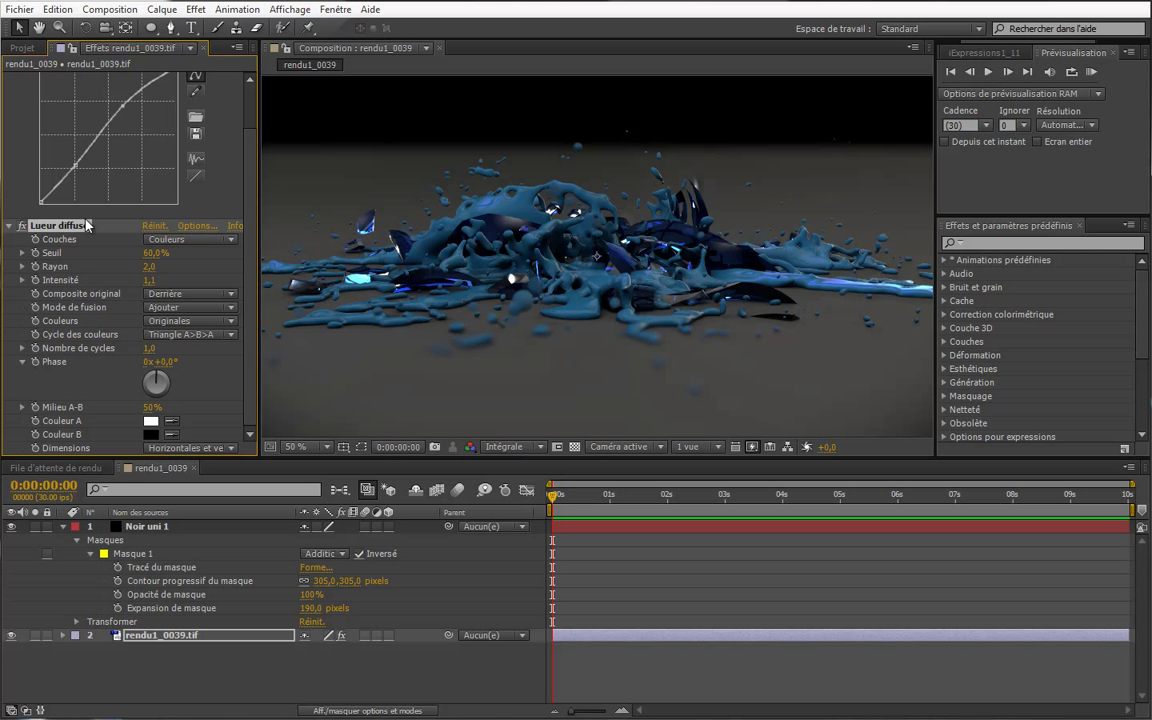
{"action": "left_click_drag", "start_coordinate": [150, 266], "coordinate": [177, 266]}
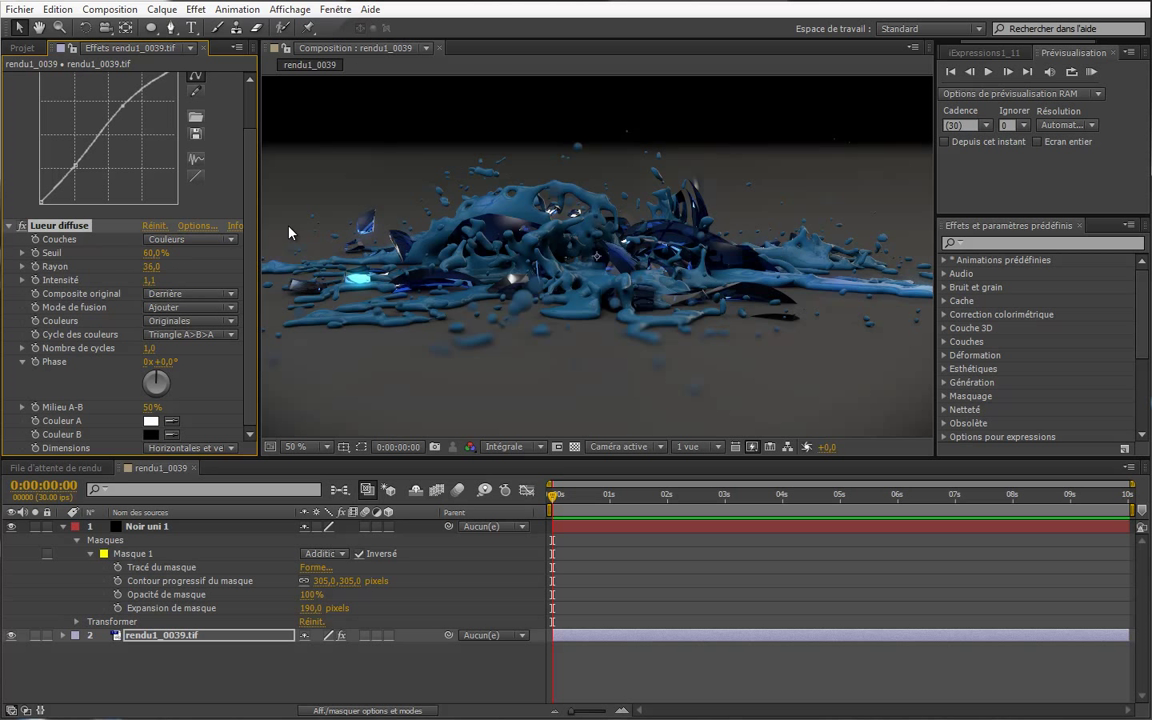
Zoom the viewer between 50% and full frame to inspect the glow, then collapse Lueur diffuse
{"action": "scroll", "coordinate": [620, 318], "scroll_direction": "down", "scroll_amount": 2}
{"action": "scroll", "coordinate": [660, 270], "scroll_direction": "up", "scroll_amount": 6}
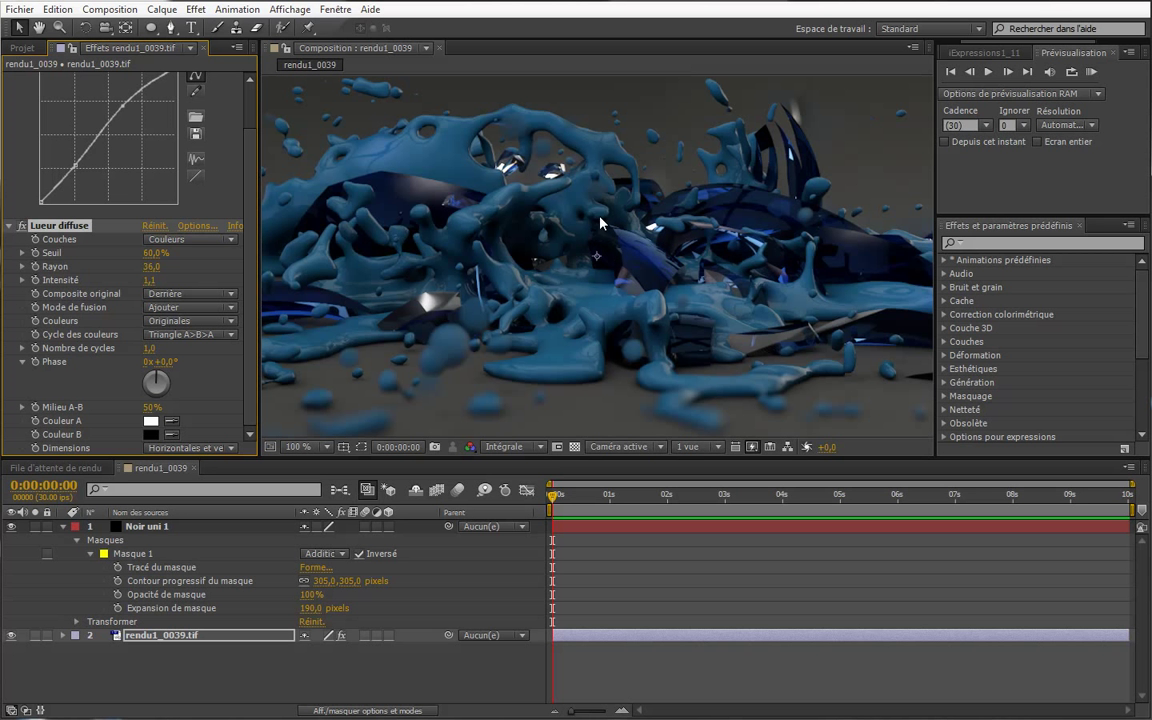
{"action": "scroll", "coordinate": [480, 267], "scroll_direction": "down", "scroll_amount": 2}
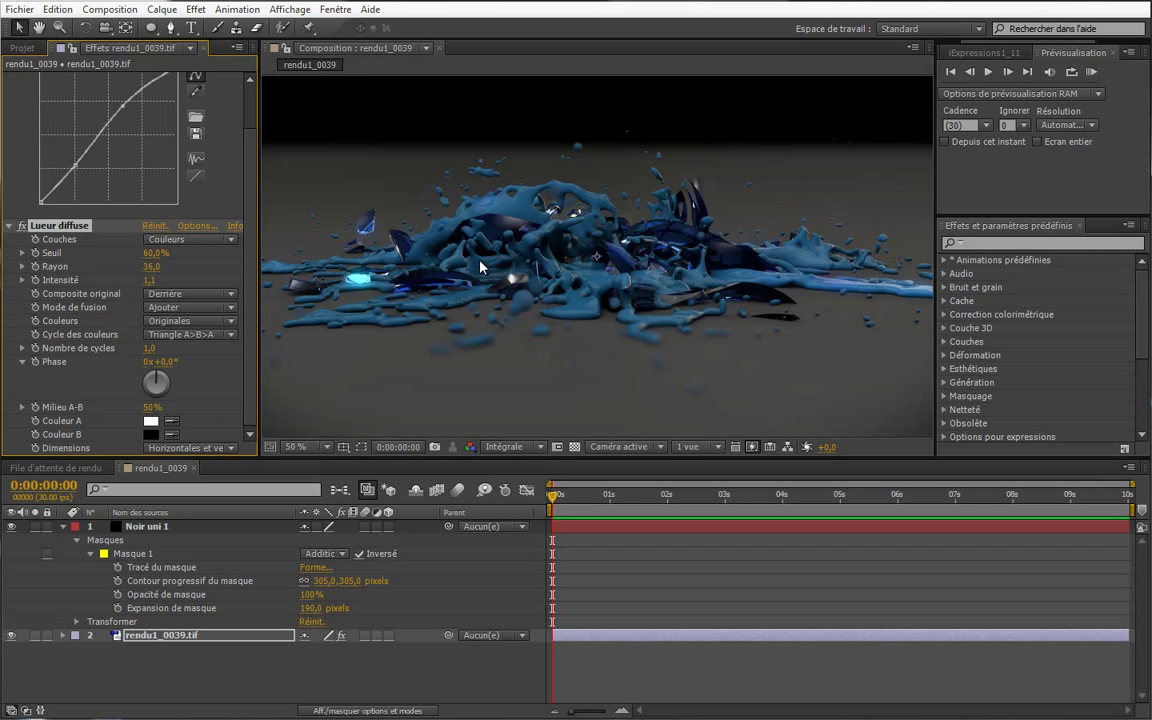
{"action": "scroll", "coordinate": [480, 267], "scroll_direction": "up", "scroll_amount": 2}
{"action": "scroll", "coordinate": [480, 267], "scroll_direction": "down", "scroll_amount": 2}
{"action": "scroll", "coordinate": [480, 267], "scroll_direction": "down", "scroll_amount": 1}
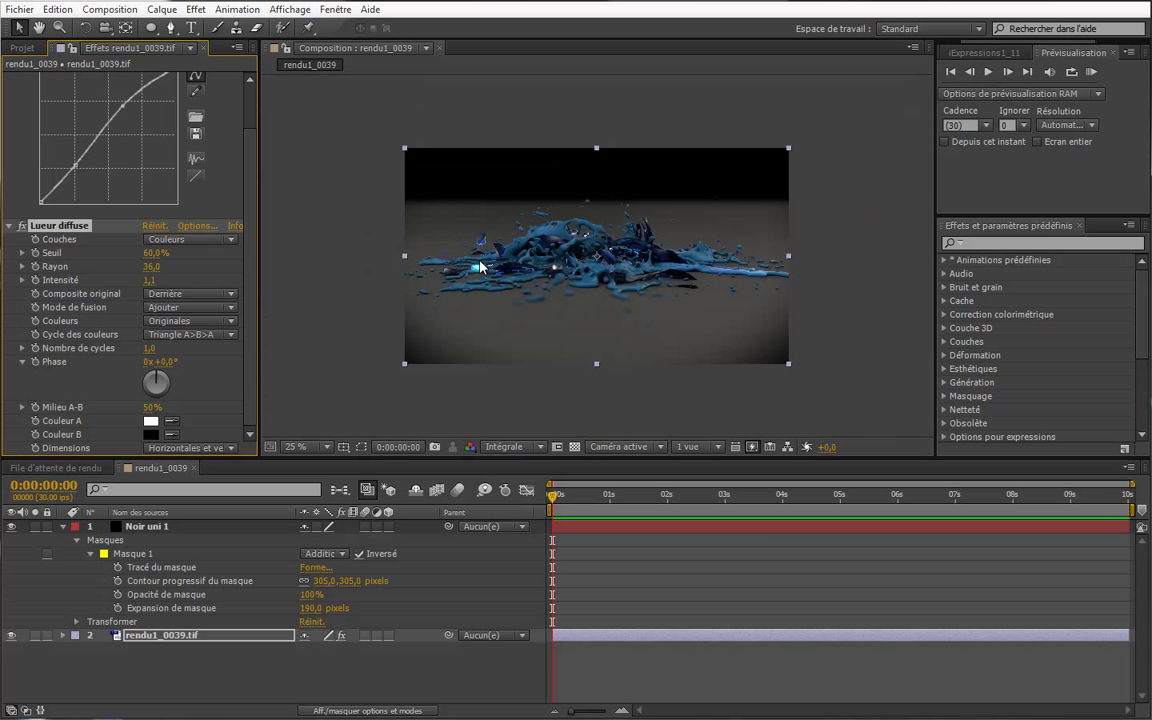
{"action": "scroll", "coordinate": [480, 267], "scroll_direction": "up", "scroll_amount": 1}
{"action": "scroll", "coordinate": [480, 267], "scroll_direction": "down", "scroll_amount": 1}
{"action": "key", "text": "period"}
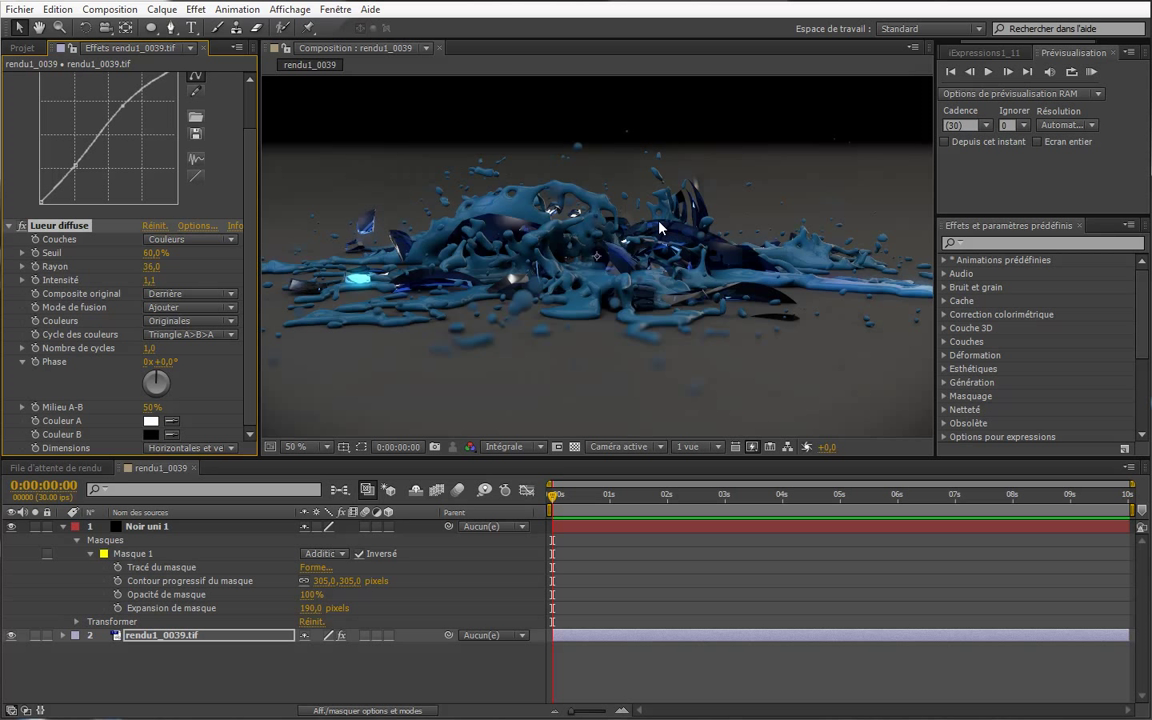
{"action": "key", "text": "comma"}
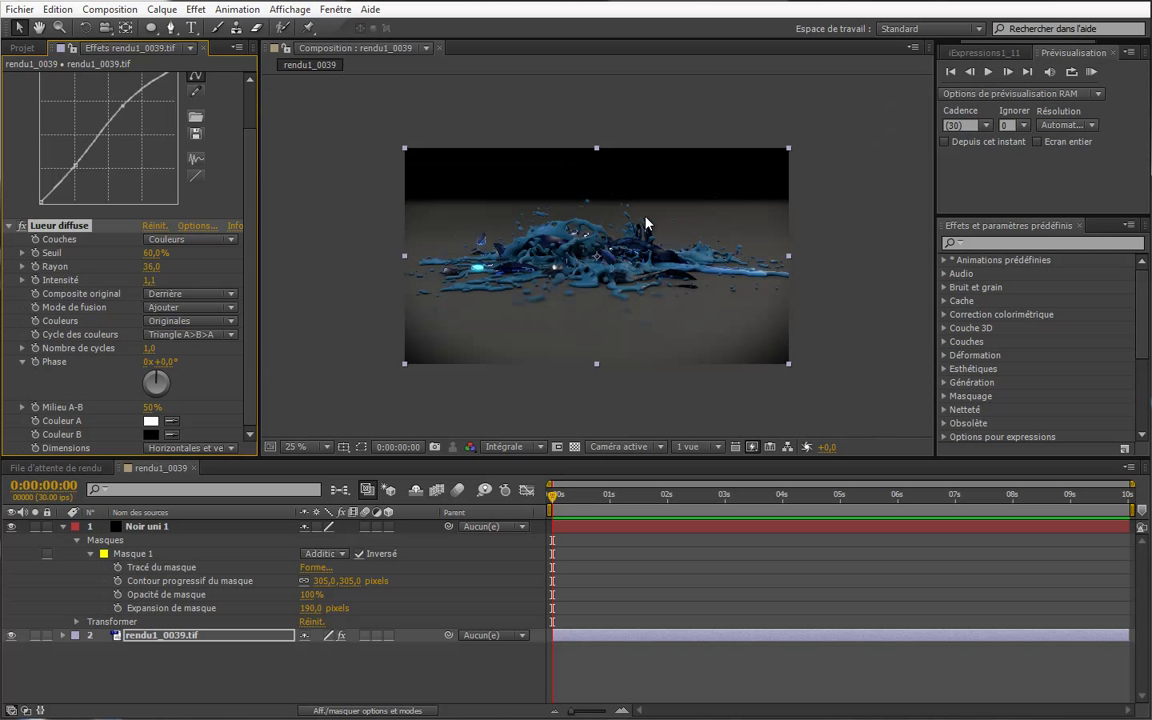
{"action": "key", "text": "period"}
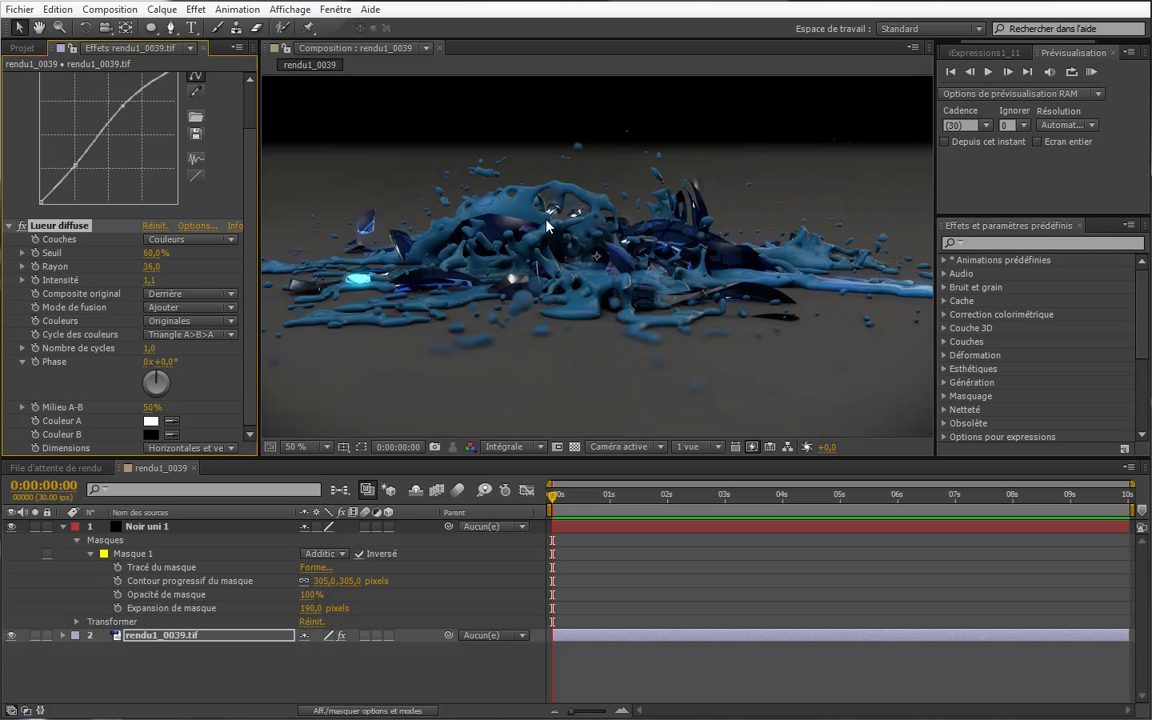
{"action": "left_click", "coordinate": [9, 226]}
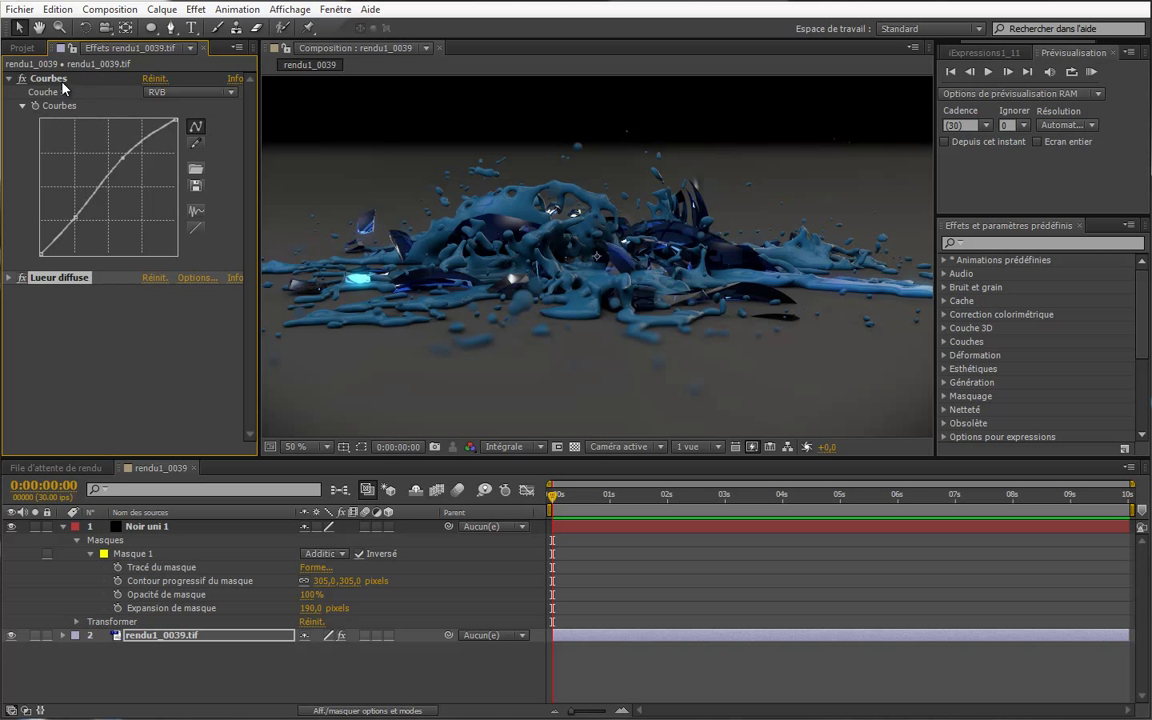
Set Courbes to the Bleu channel and raise the curve's midpoint for a subtle blue boost
{"action": "left_click", "coordinate": [166, 89]}
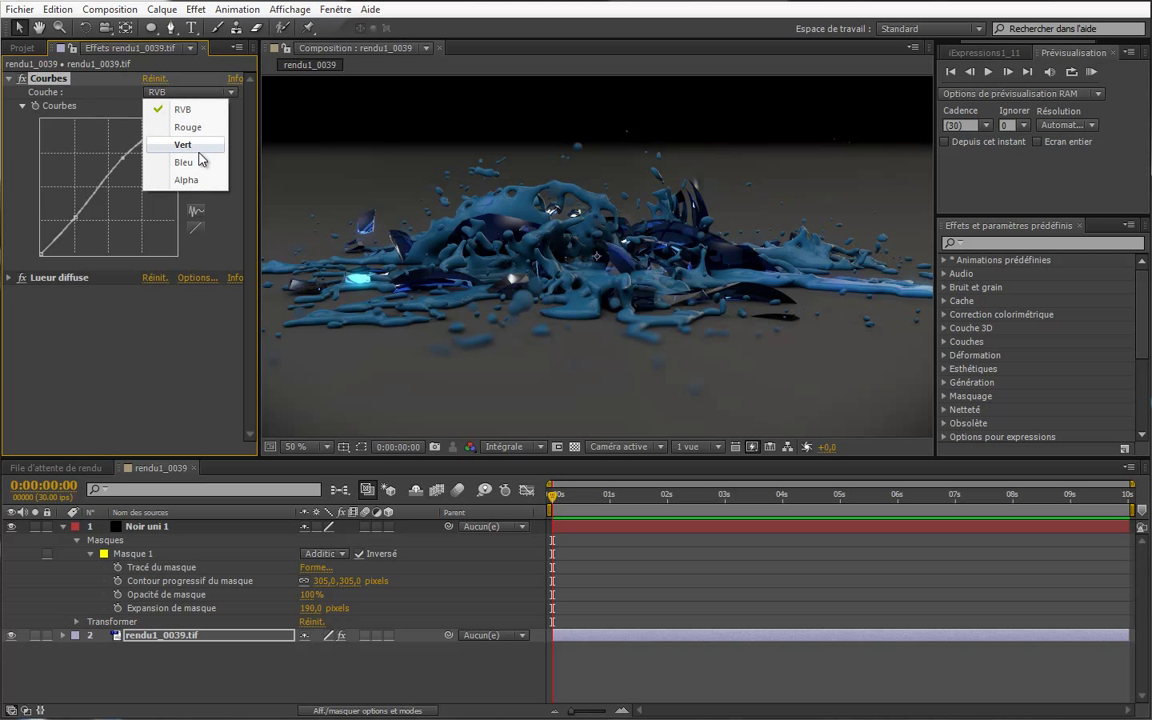
{"action": "left_click", "coordinate": [200, 162]}
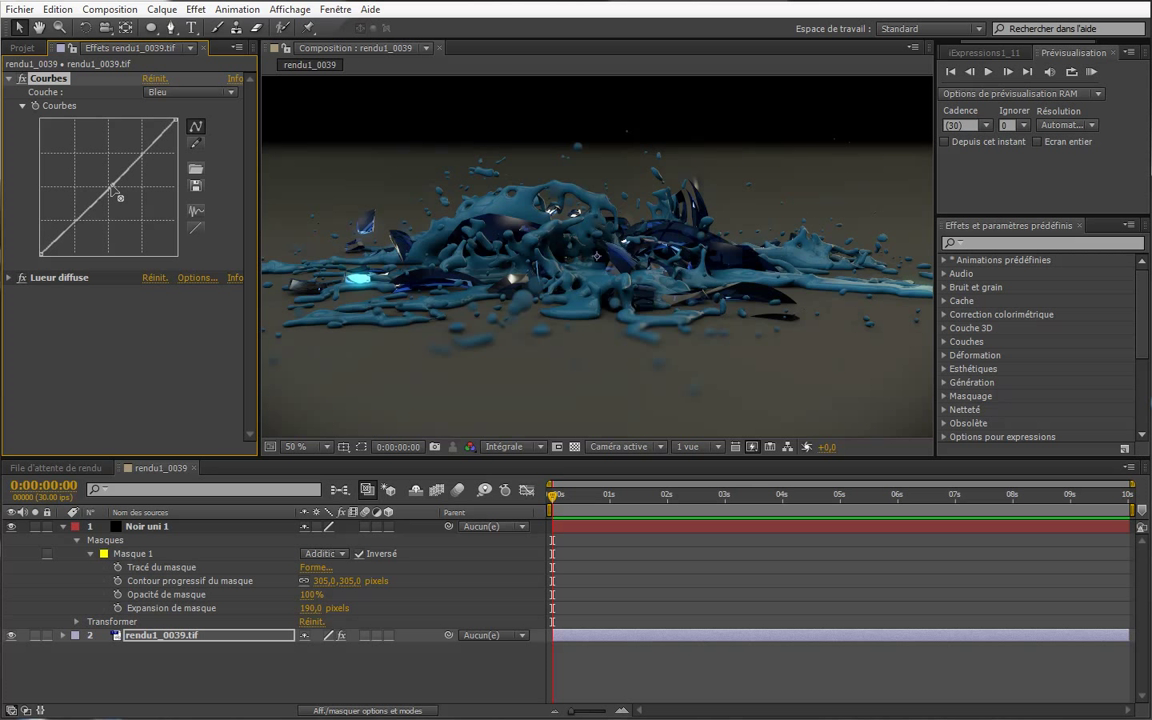
{"action": "left_click_drag", "start_coordinate": [113, 190], "coordinate": [97, 178]}
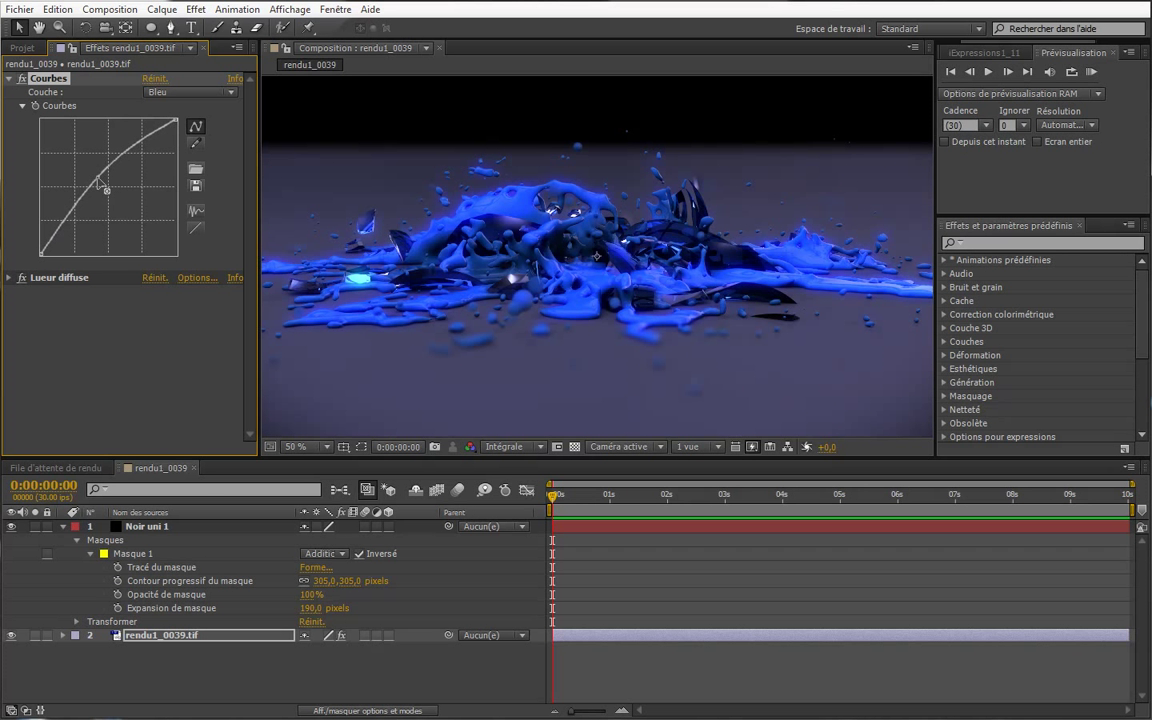
{"action": "left_click_drag", "start_coordinate": [97, 178], "coordinate": [104, 183]}
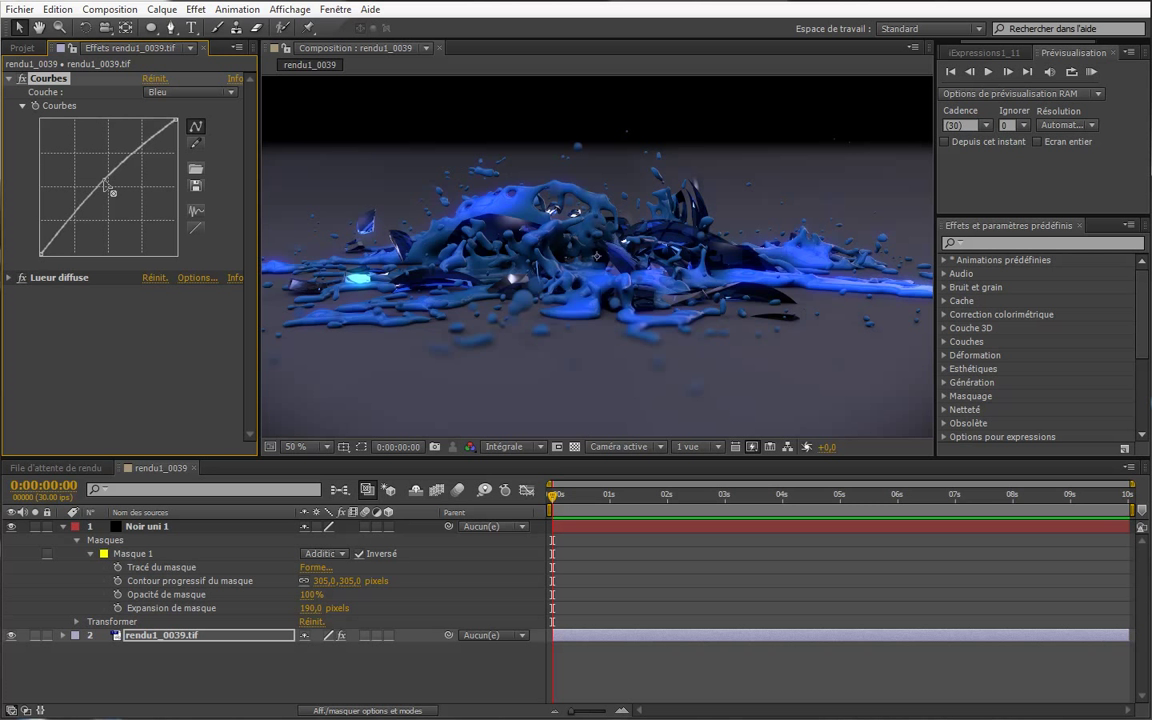
{"action": "key", "text": "slash"}
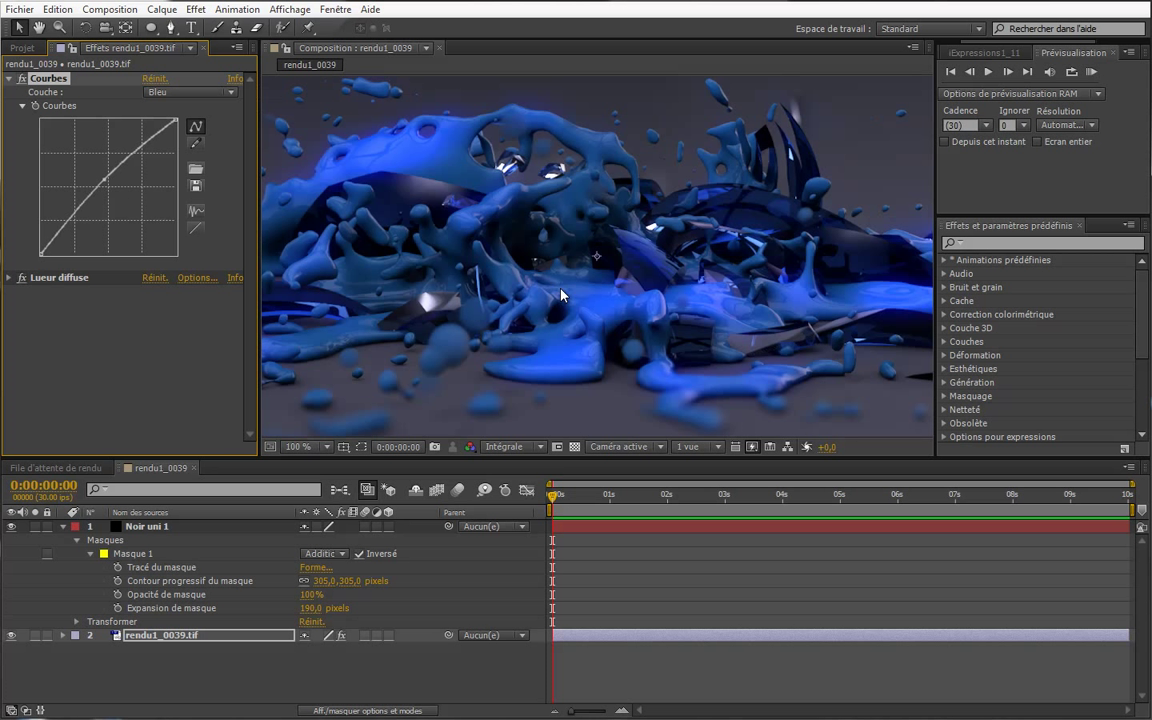
{"action": "key", "text": "comma"}
{"action": "key", "text": "comma"}
{"action": "key", "text": "comma"}
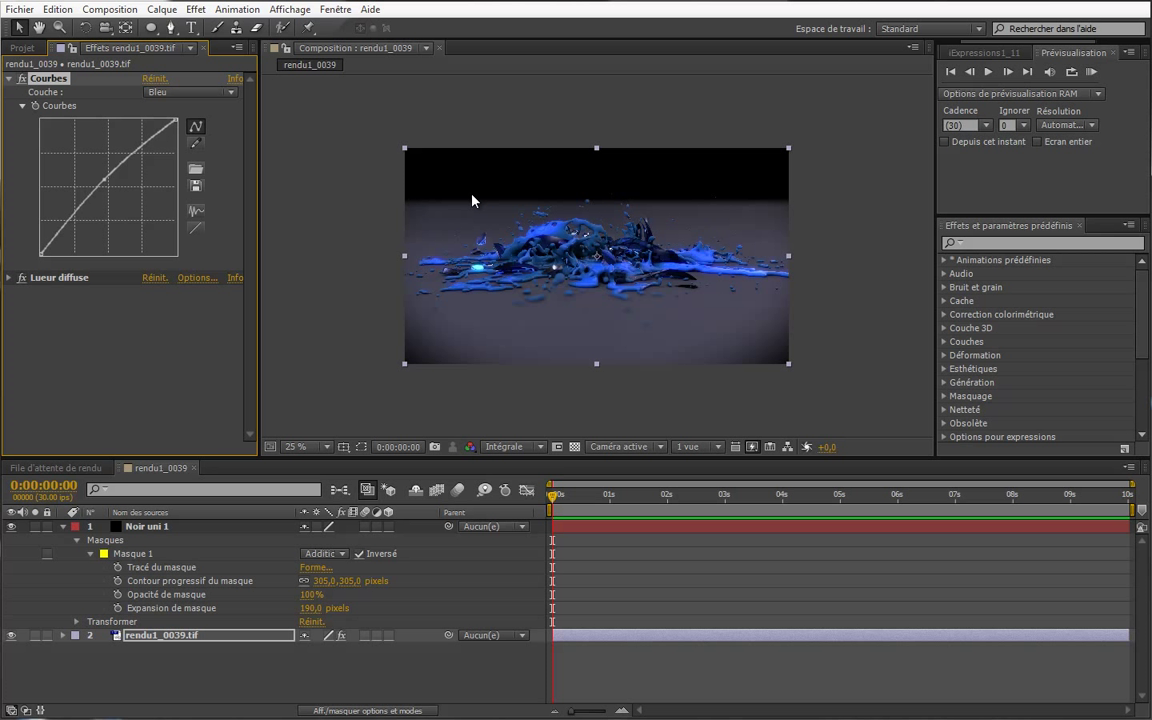
{"action": "key", "text": "period"}
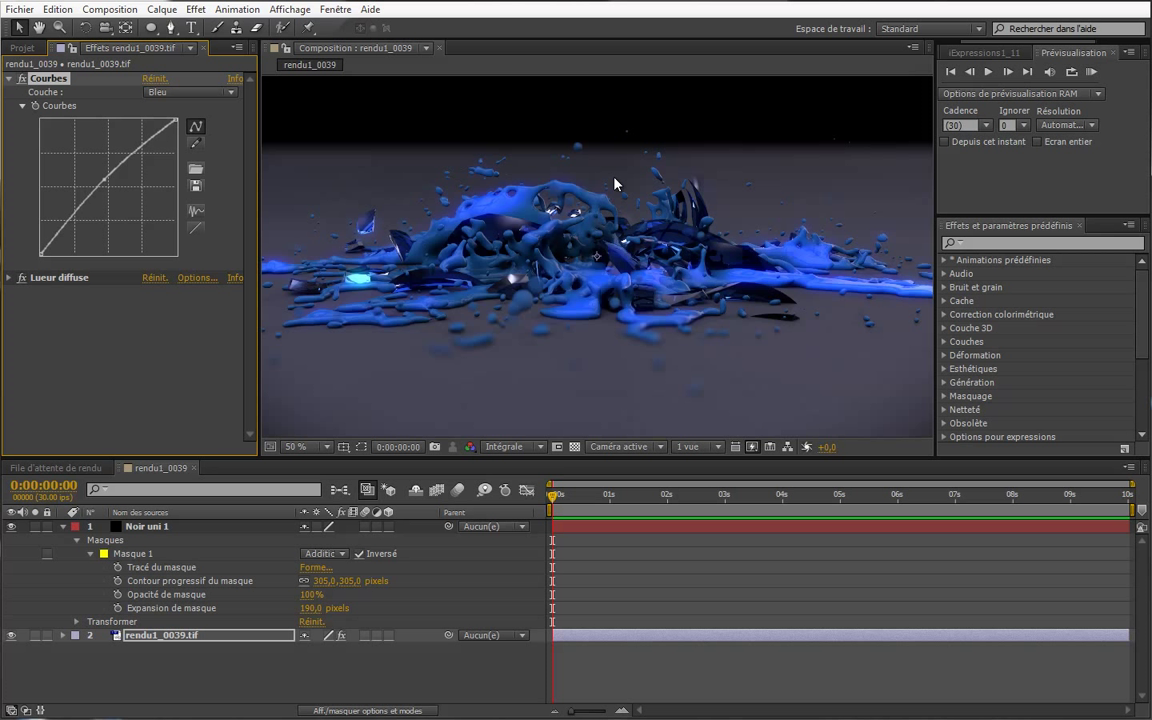
{"action": "key", "text": "comma"}
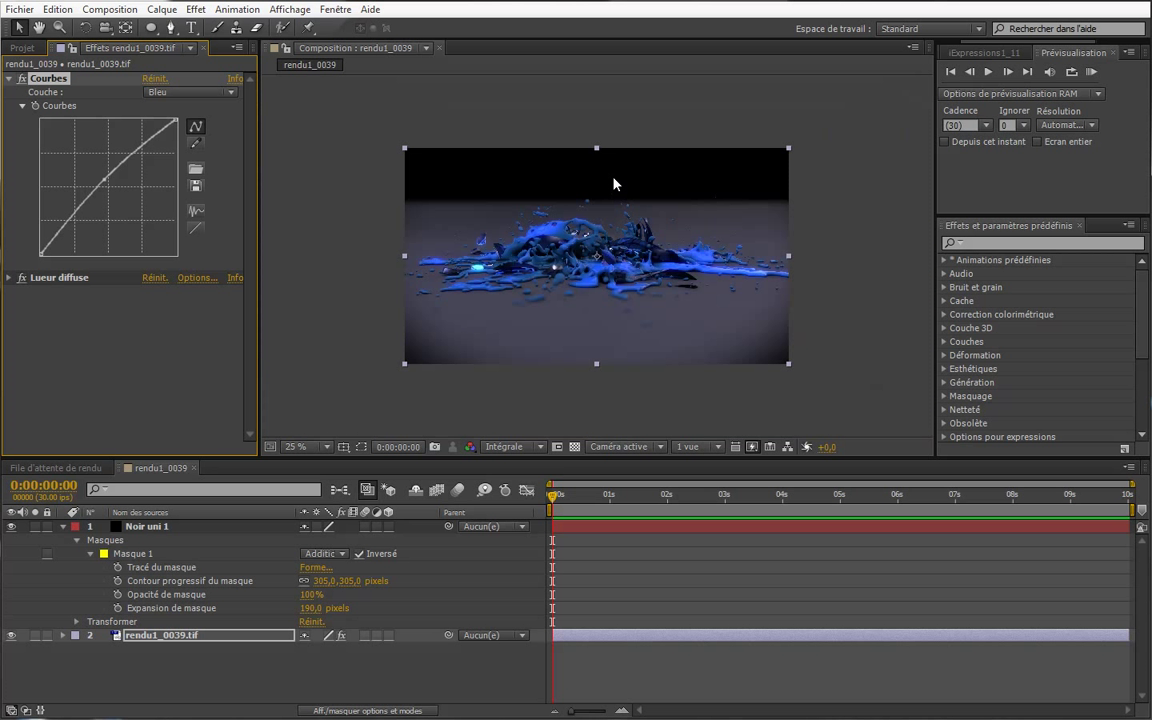
{"action": "key", "text": "period"}
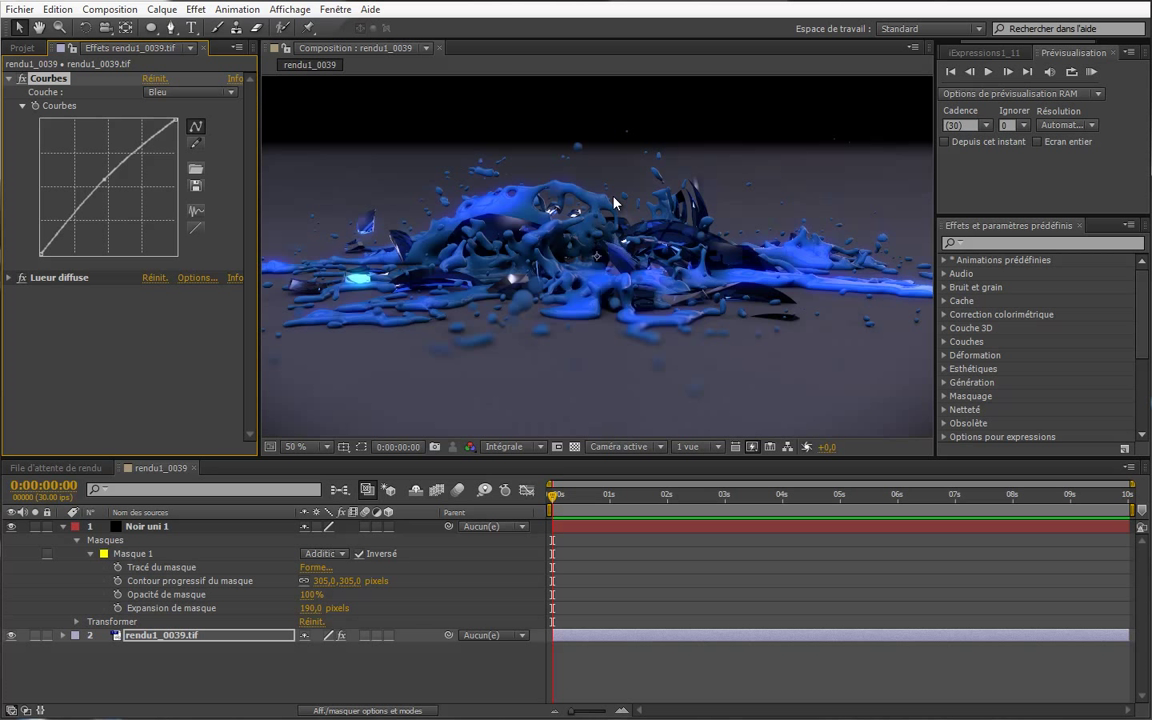
{"action": "key", "text": "period"}
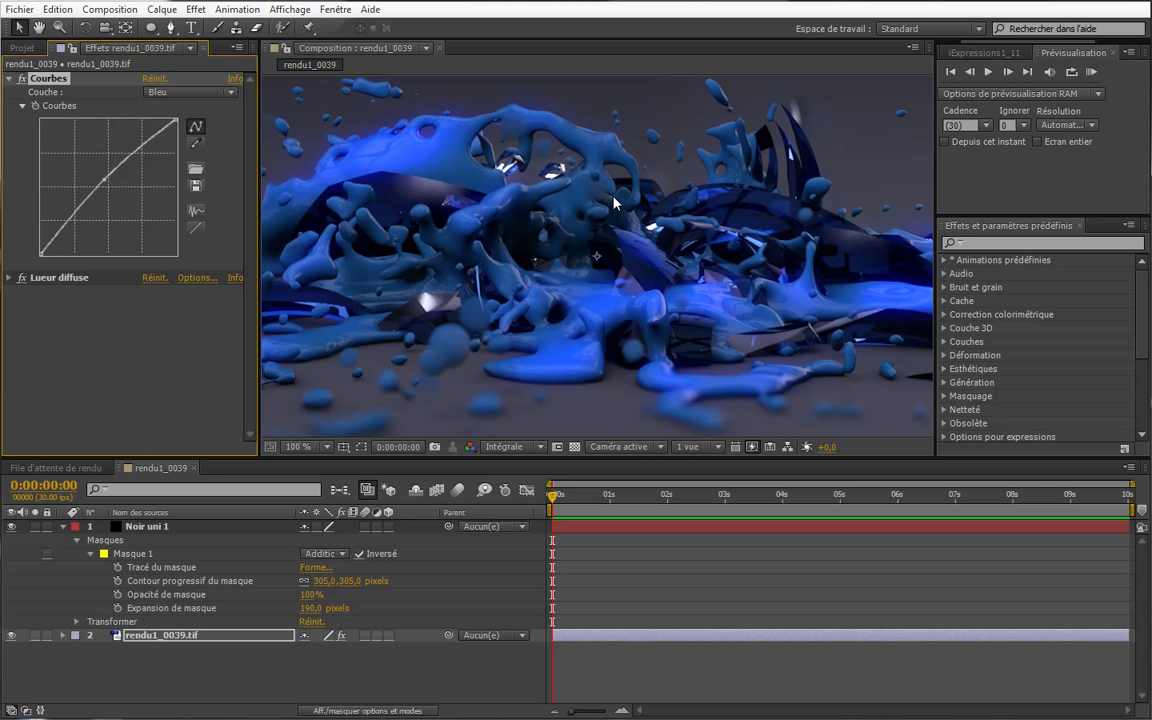
{"action": "key", "text": "period"}
{"action": "key", "text": "comma"}
{"action": "scroll", "coordinate": [510, 285], "scroll_direction": "up", "scroll_amount": 1}
{"action": "scroll", "coordinate": [521, 258], "scroll_direction": "down", "scroll_amount": 1}
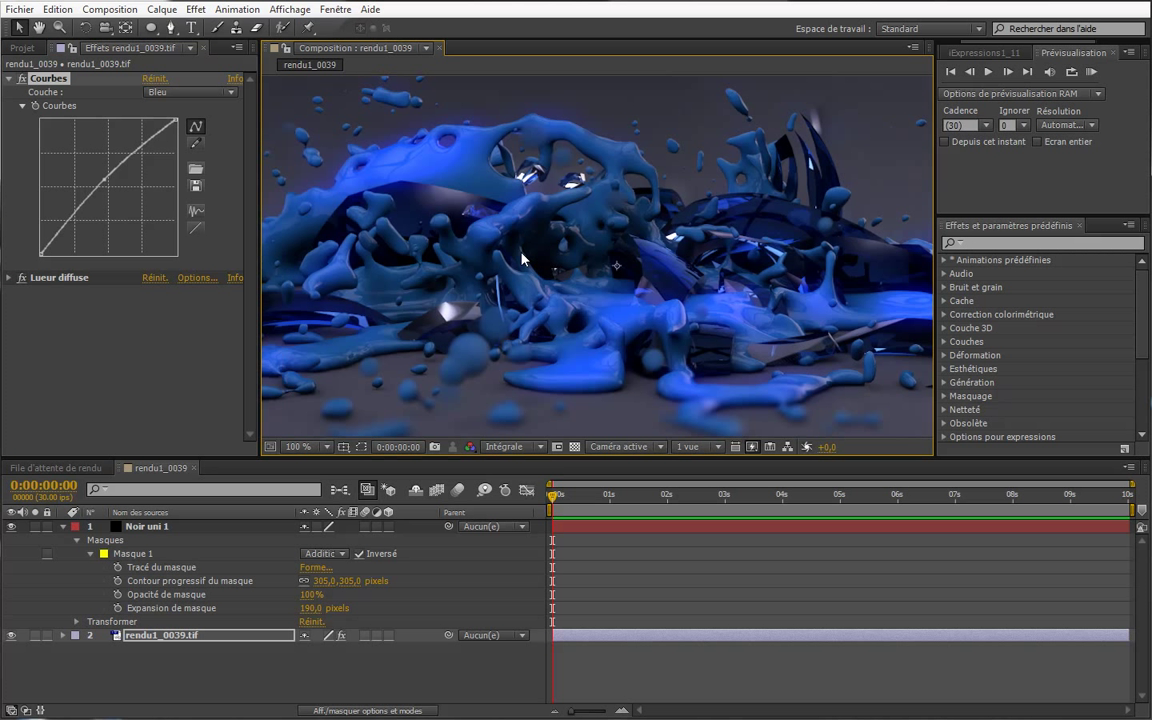
{"action": "scroll", "coordinate": [548, 261], "scroll_direction": "up", "scroll_amount": 1}
{"action": "scroll", "coordinate": [575, 263], "scroll_direction": "down", "scroll_amount": 1}
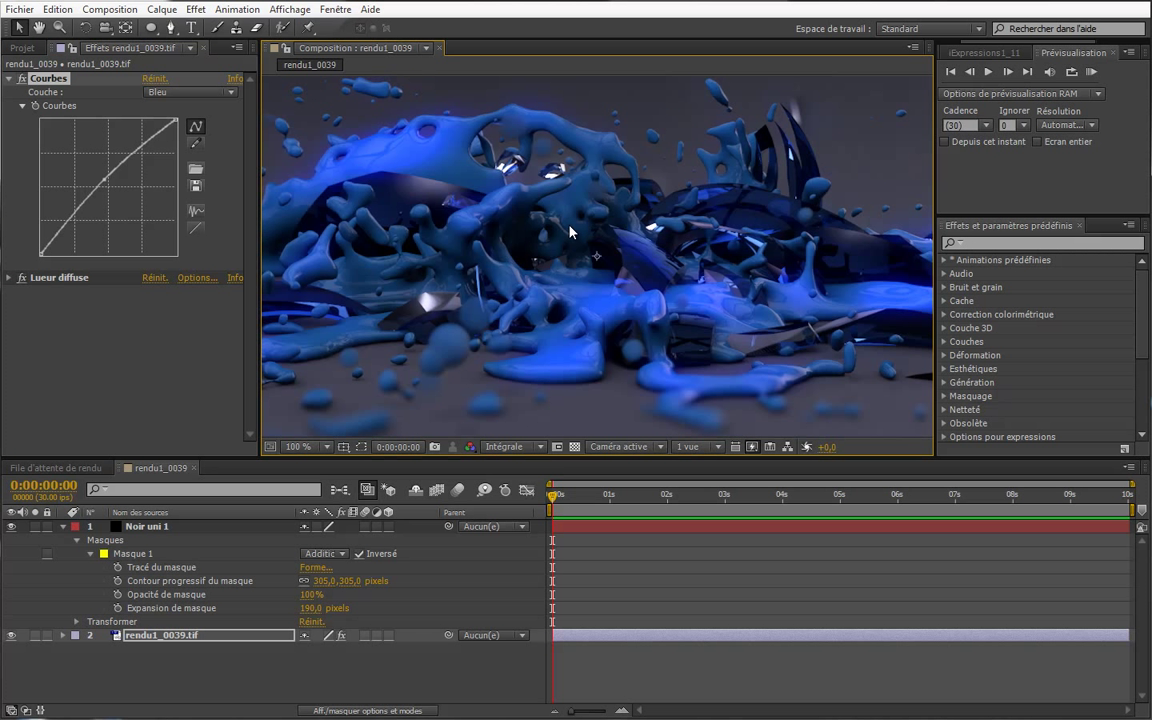
{"action": "key", "text": "h"}
{"action": "mouse_move", "coordinate": [410, 170]}
{"action": "left_mouse_down"}
{"action": "mouse_move", "coordinate": [759, 280]}
{"action": "mouse_move", "coordinate": [326, 204]}
{"action": "mouse_move", "coordinate": [598, 279]}
{"action": "mouse_move", "coordinate": [494, 133]}
{"action": "left_mouse_up"}
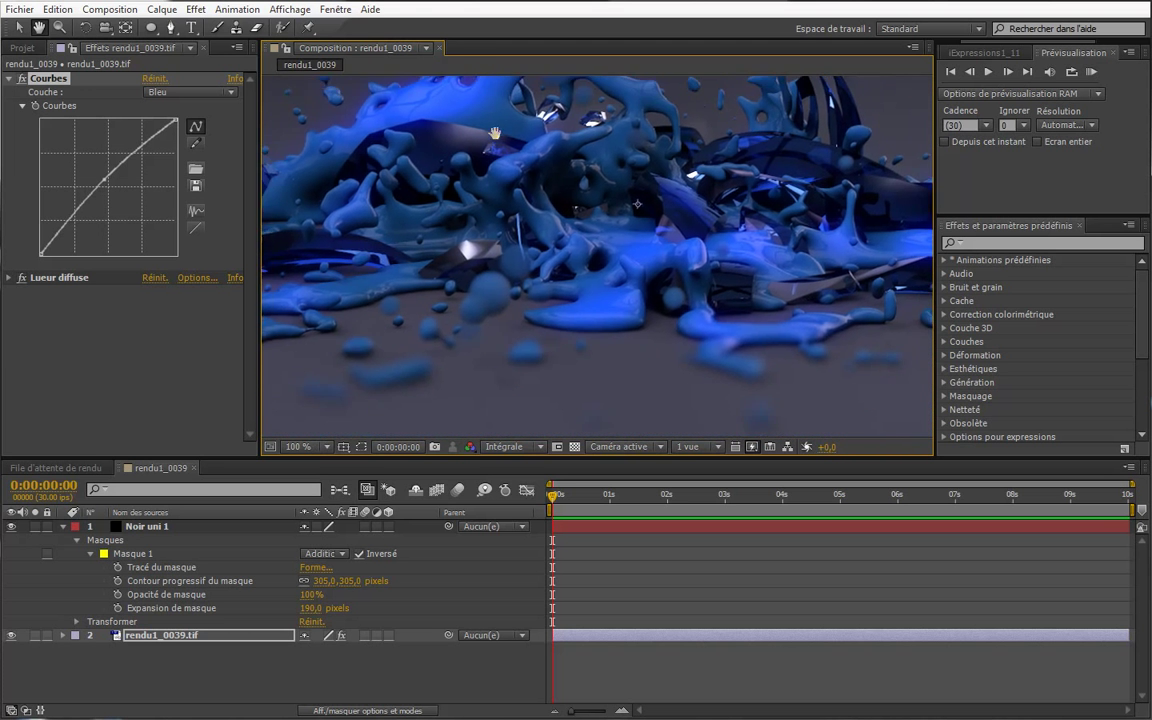
{"action": "scroll", "coordinate": [494, 133], "scroll_direction": "down", "scroll_amount": 2}
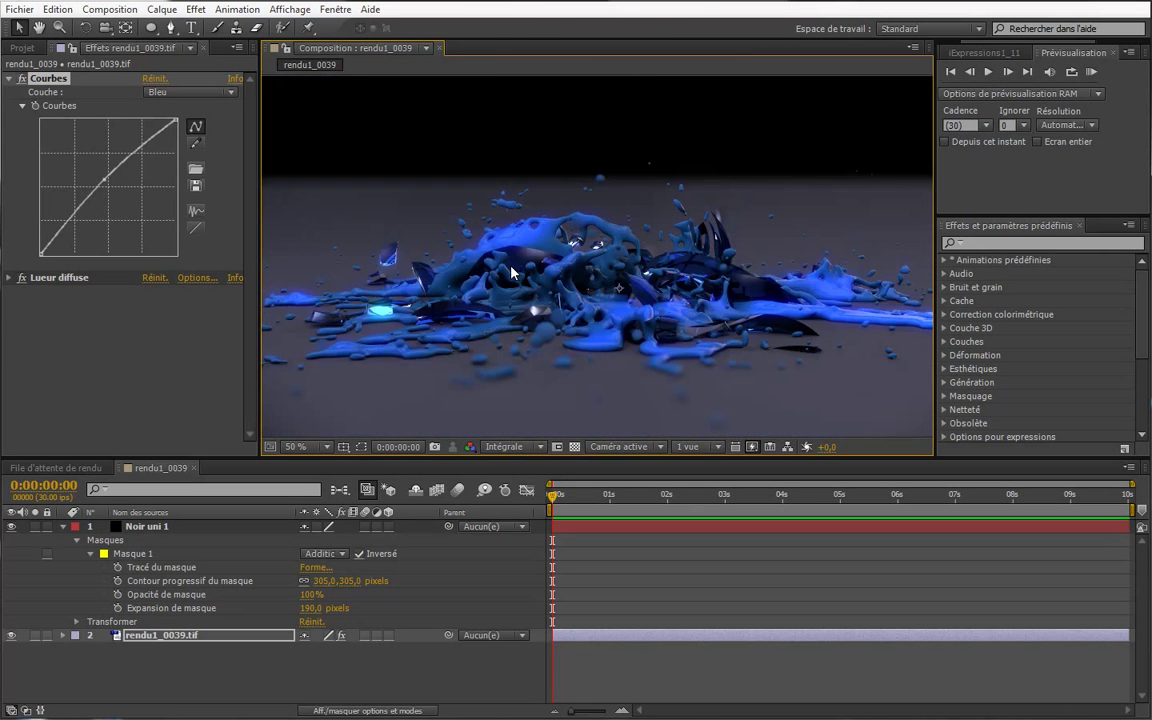
{"action": "key", "text": "comma"}
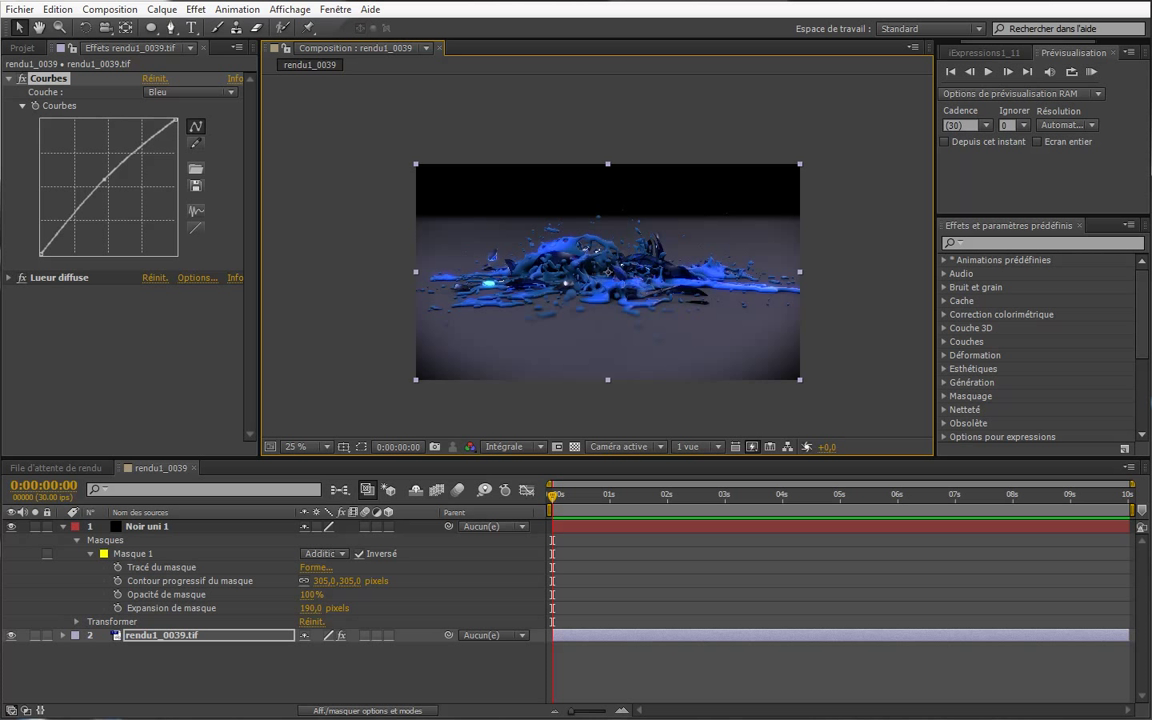
Launch Photoshop from the Start menu and minimize the Camtasia window to reveal it
{"action": "key", "text": "super"}
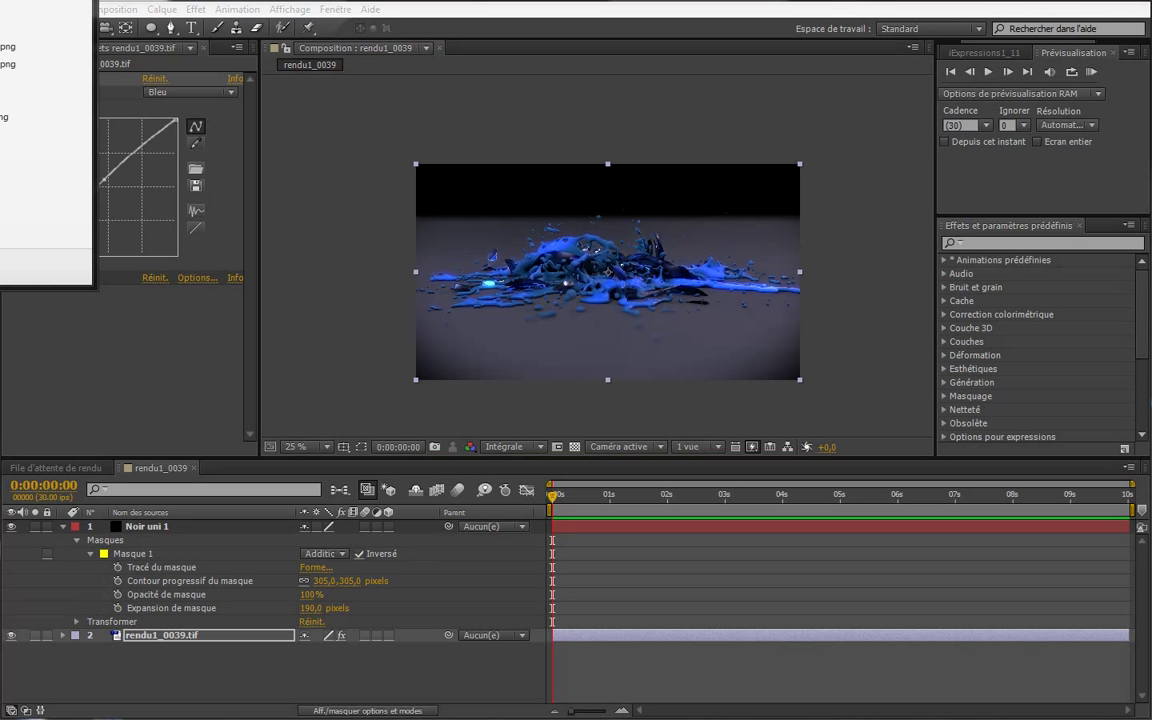
{"action": "key", "text": "Return"}
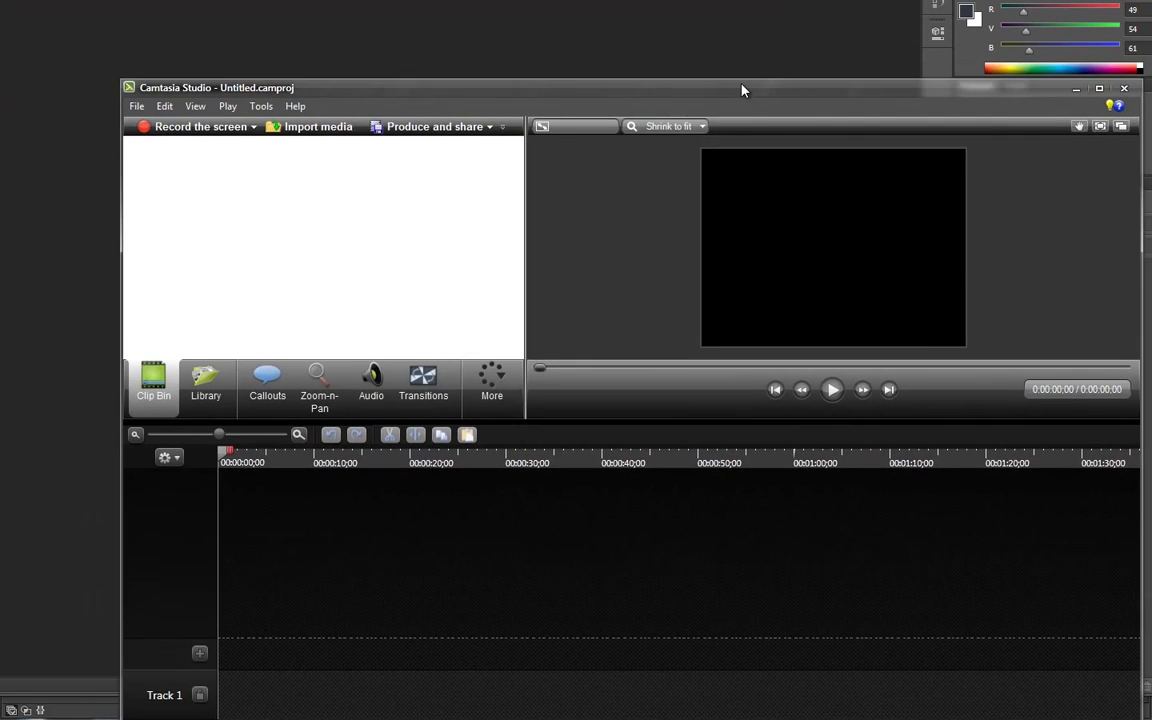
{"action": "left_click_drag", "start_coordinate": [743, 90], "coordinate": [489, 44]}
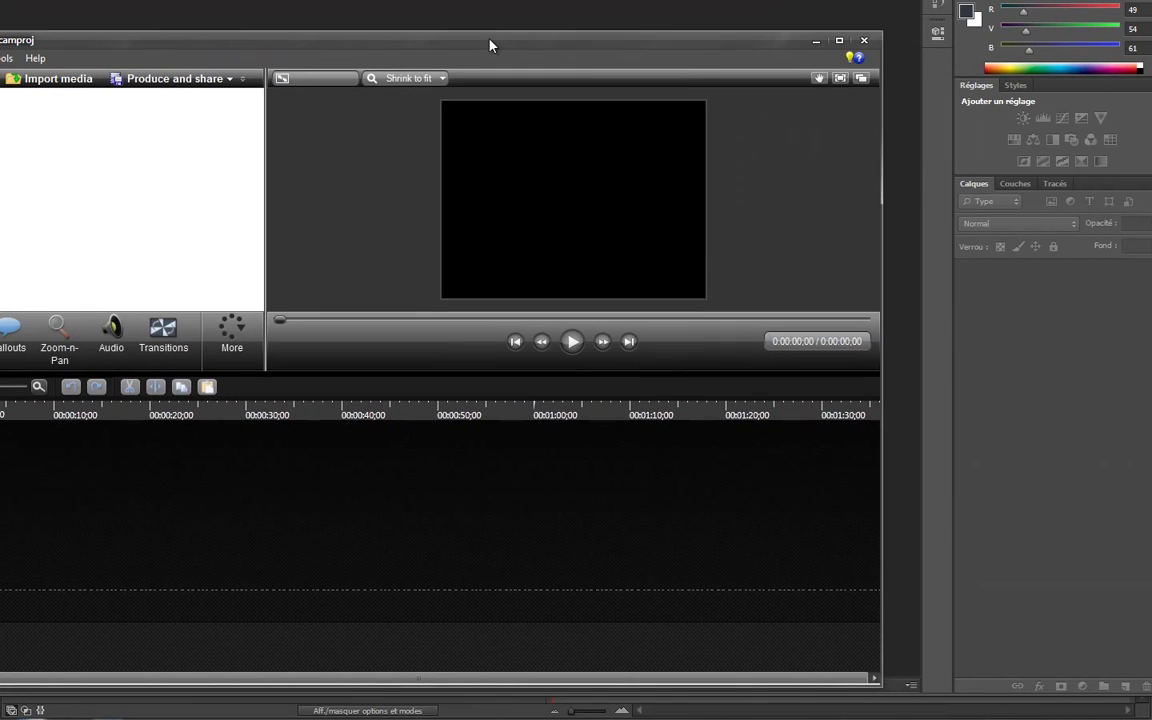
{"action": "left_click", "coordinate": [814, 41]}
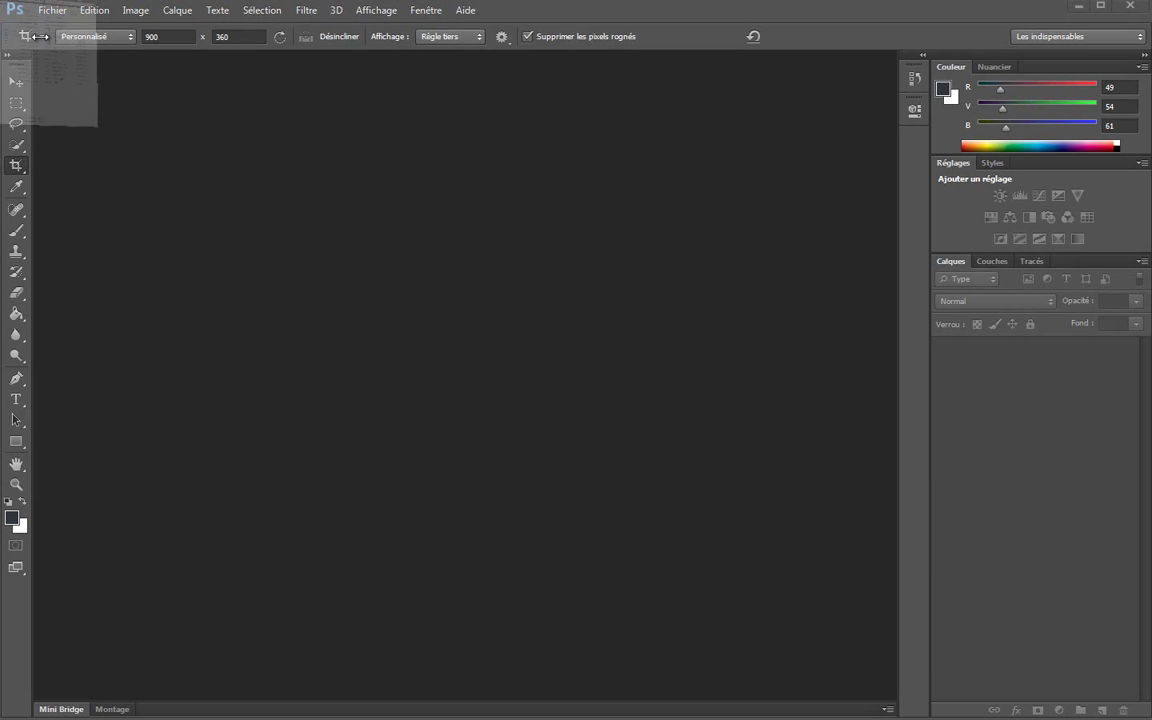
Browse to projets > !tutos > explosion ball > rendu and drag rendu1_0039.tif into Photoshop
{"action": "key", "text": "alt+Tab"}
{"action": "left_click", "coordinate": [790, 115]}
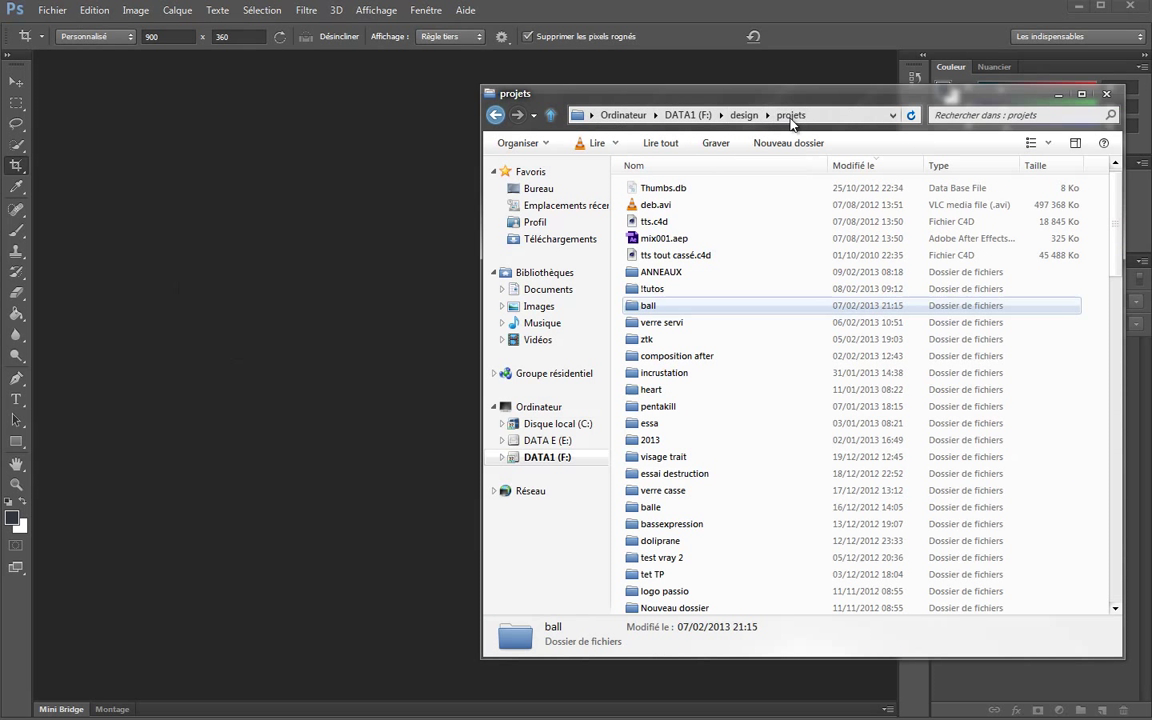
{"action": "double_click", "coordinate": [645, 222]}
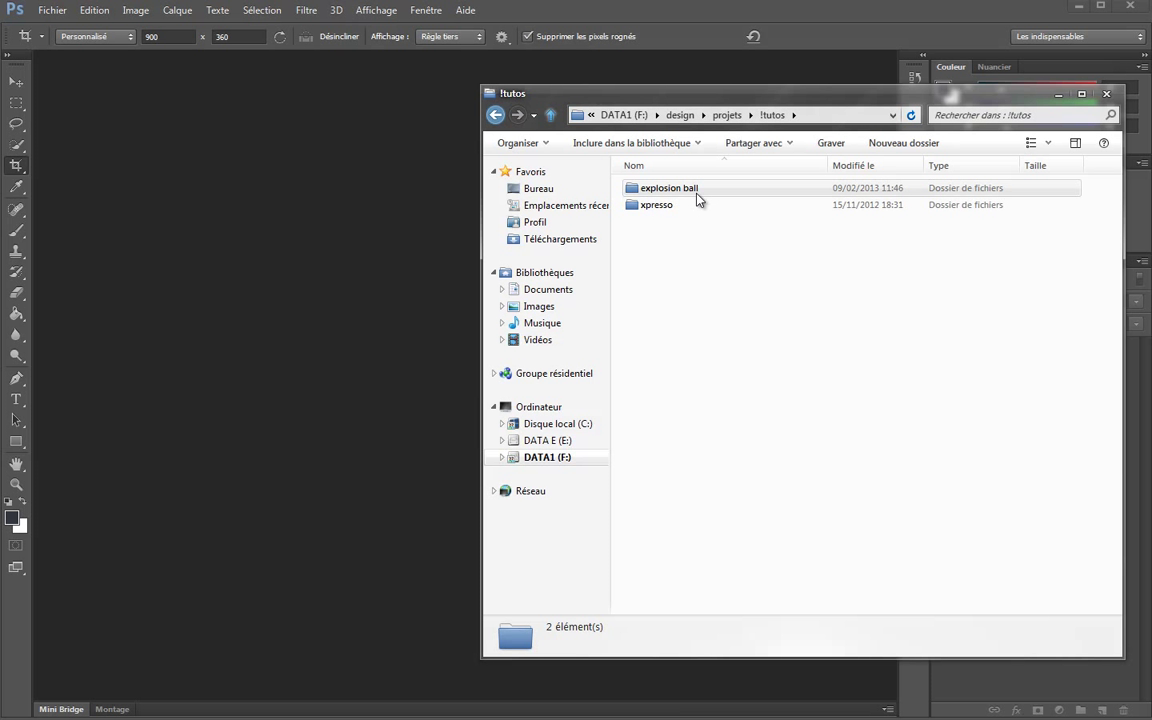
{"action": "double_click", "coordinate": [693, 189]}
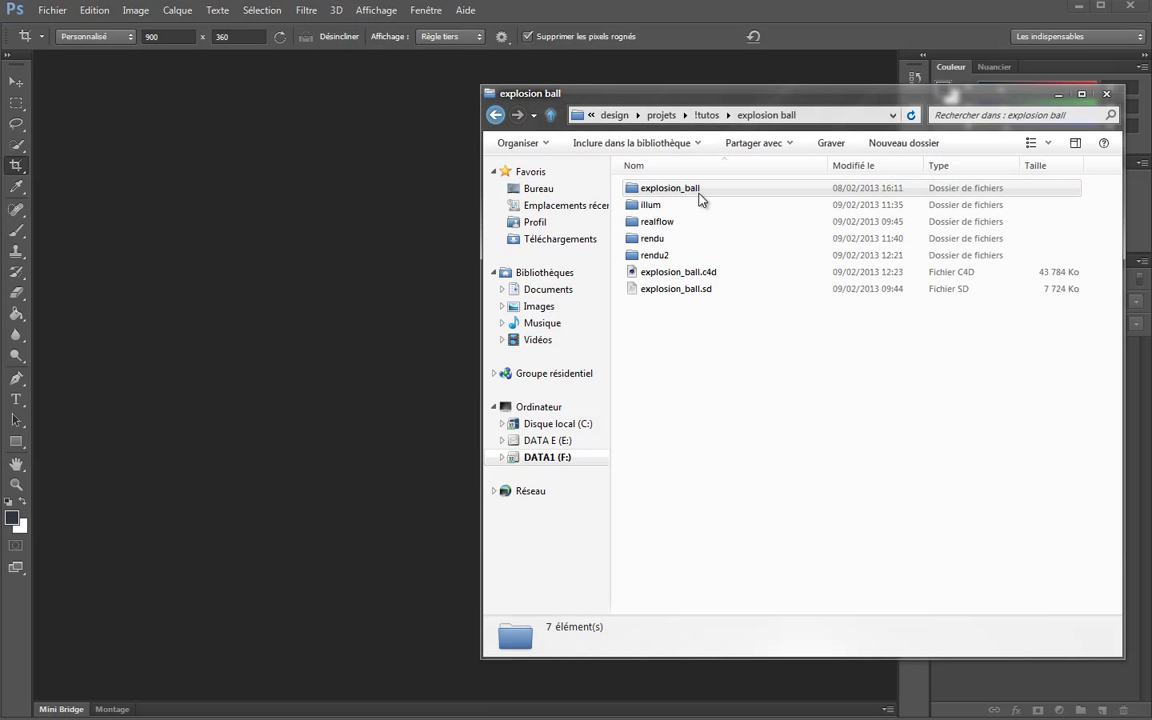
{"action": "double_click", "coordinate": [663, 240]}
{"action": "left_click", "coordinate": [798, 210]}
{"action": "left_click_drag", "start_coordinate": [763, 190], "coordinate": [349, 248]}
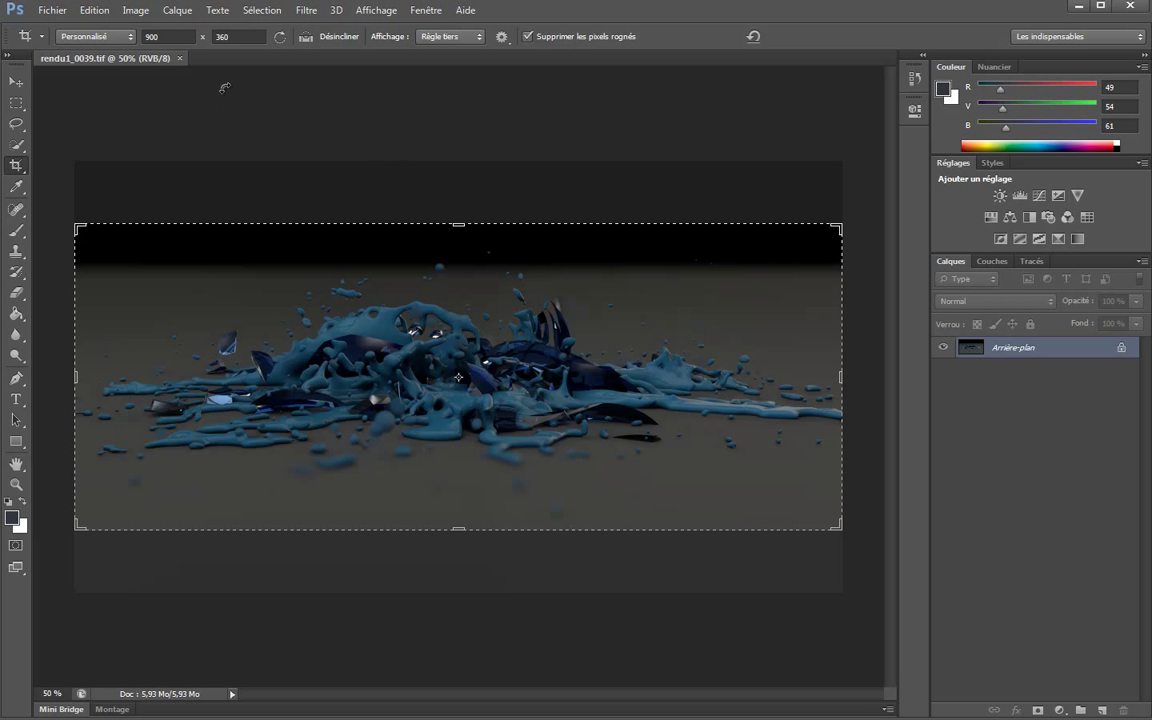
Crop the render with a 320 height, nudging the image down in the frame before committing
{"action": "left_click", "coordinate": [229, 38]}
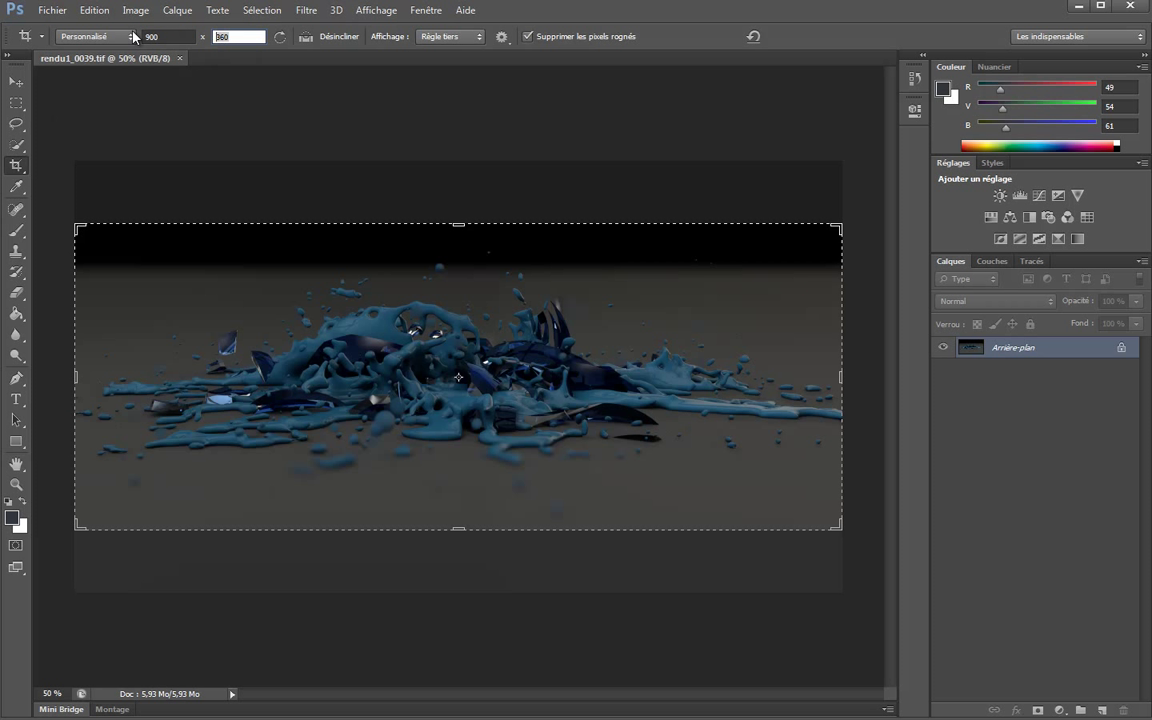
{"action": "type", "text": "320"}
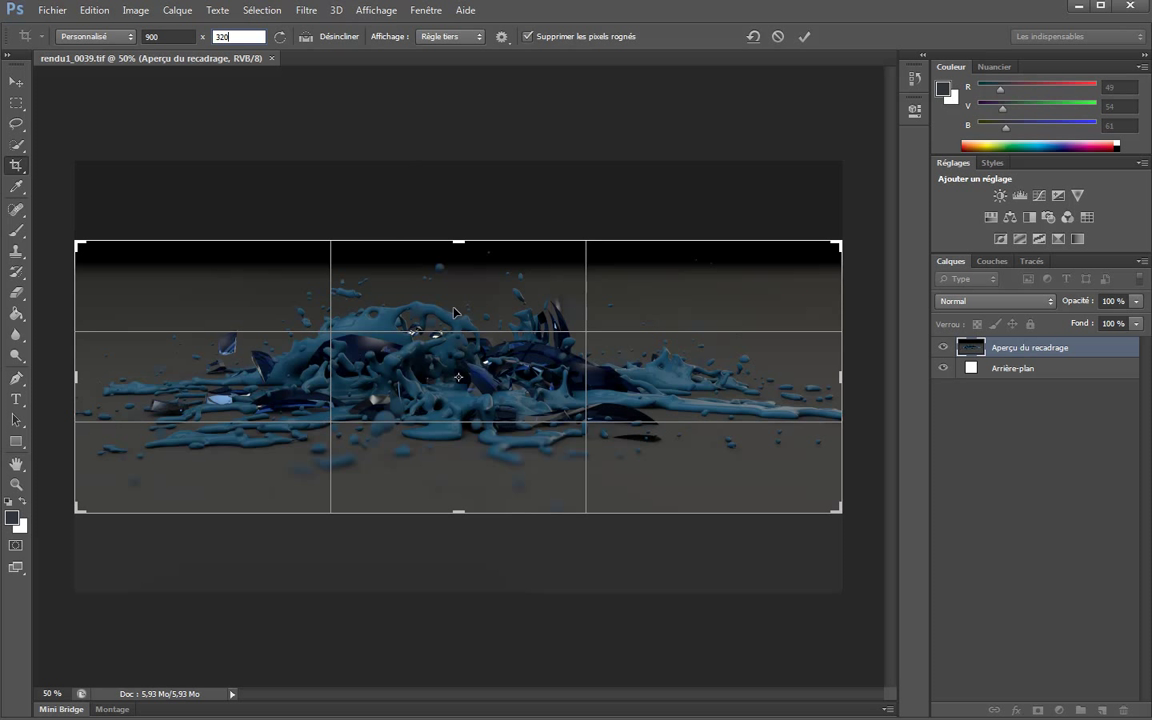
{"action": "left_click_drag", "start_coordinate": [524, 335], "coordinate": [524, 342]}
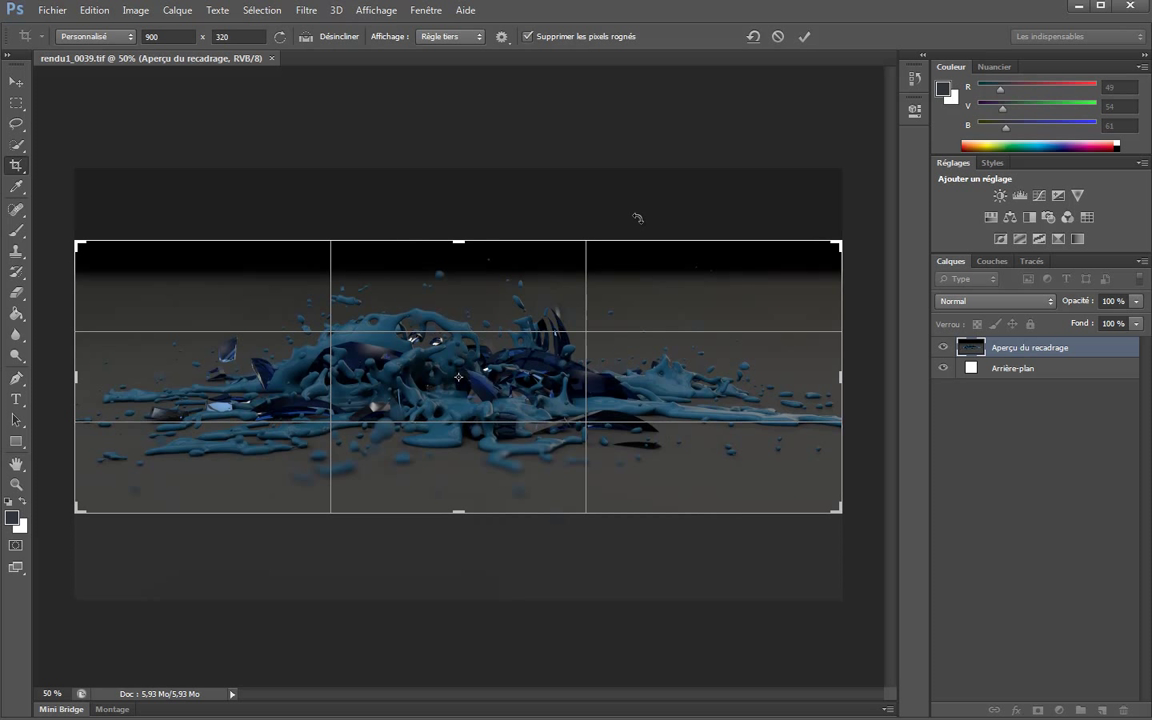
{"action": "left_click", "coordinate": [804, 36]}
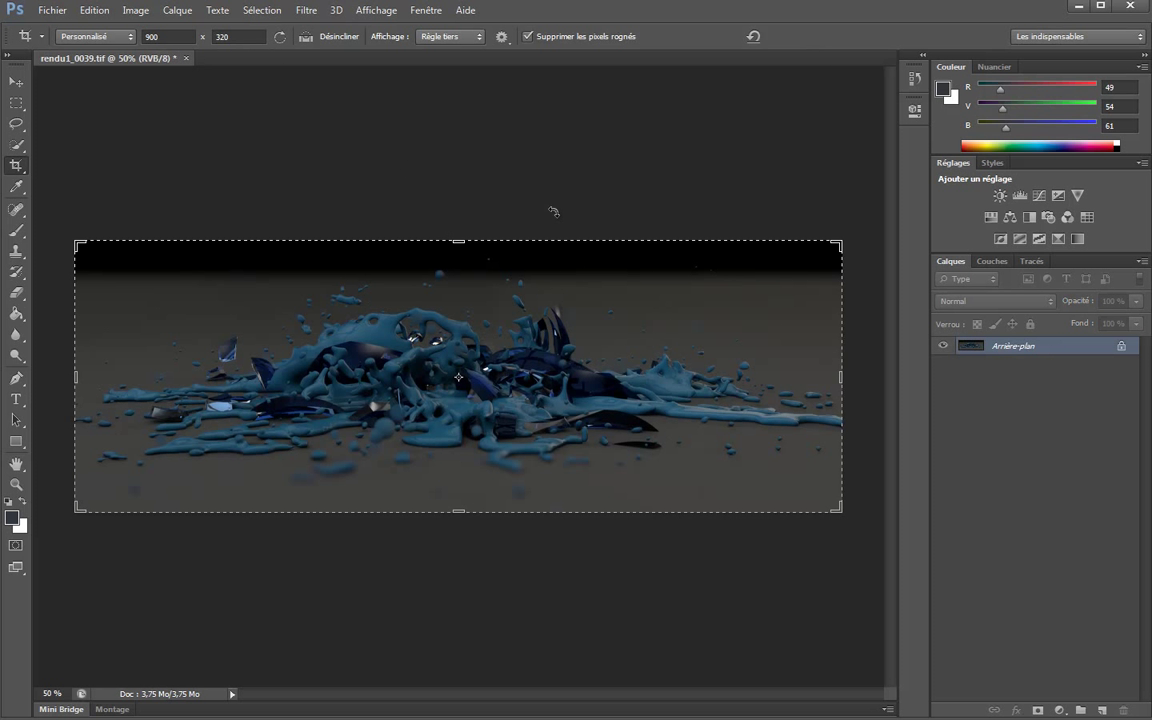
Save the cropped image as rendu1_0039-2.tif, accepting the TIFF options
{"action": "left_click", "coordinate": [52, 10]}
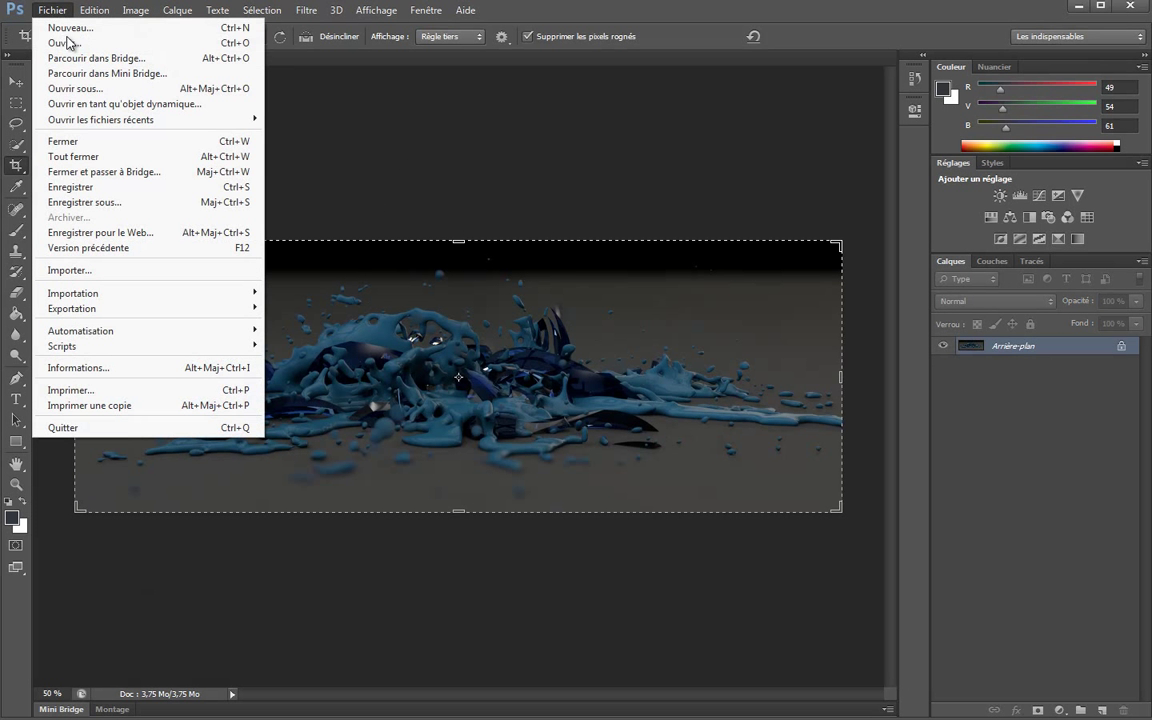
{"action": "left_click", "coordinate": [113, 204]}
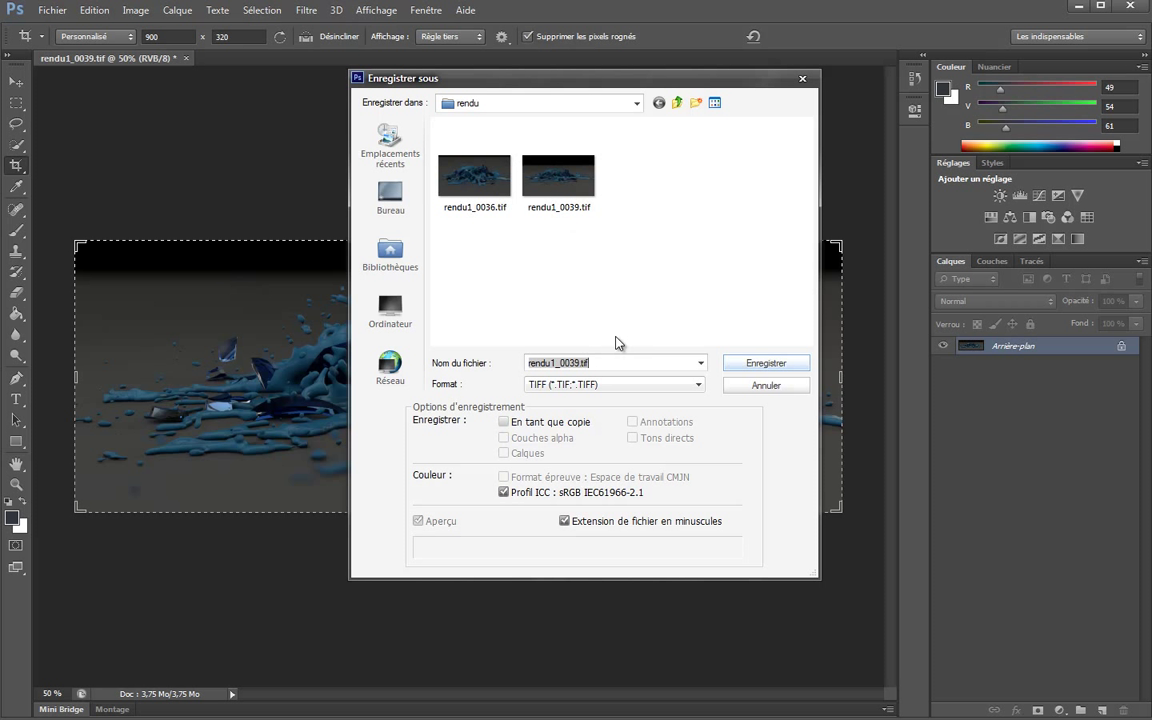
{"action": "left_click", "coordinate": [586, 363]}
{"action": "type", "text": "-2"}
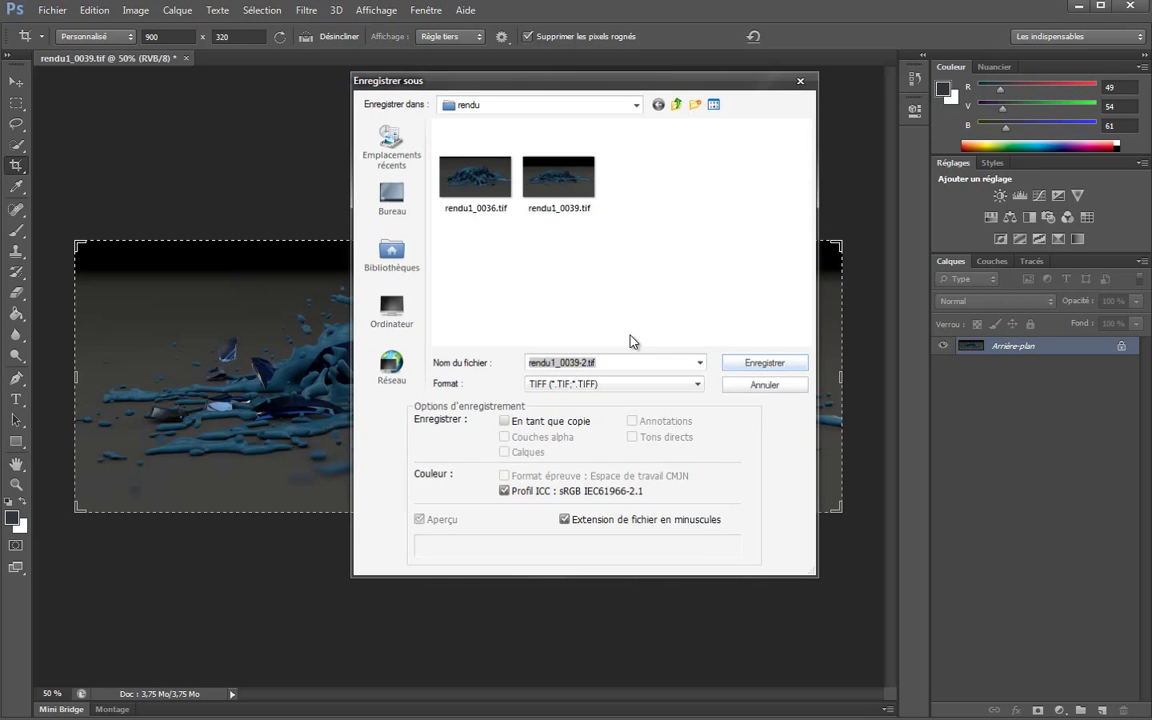
{"action": "key", "text": "Return"}
{"action": "left_click", "coordinate": [648, 82]}
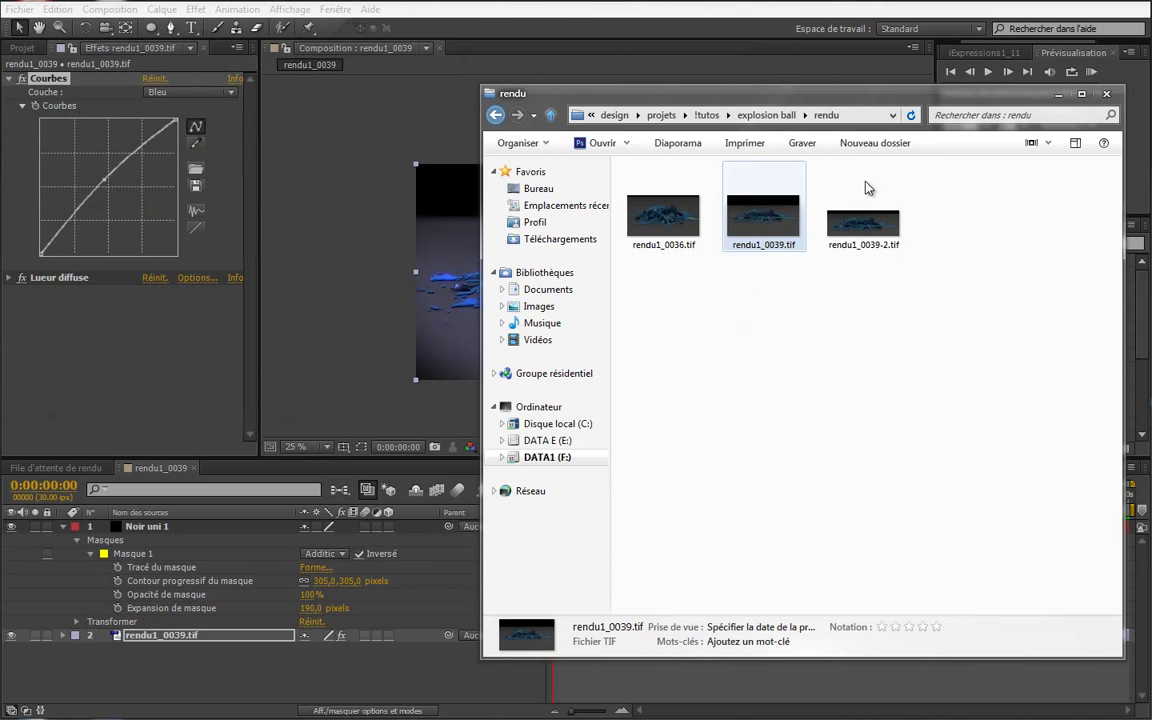
Import rendu1_0039-2.tif into the After Effects project via Importation > Fichier
{"action": "left_click", "coordinate": [1059, 96]}
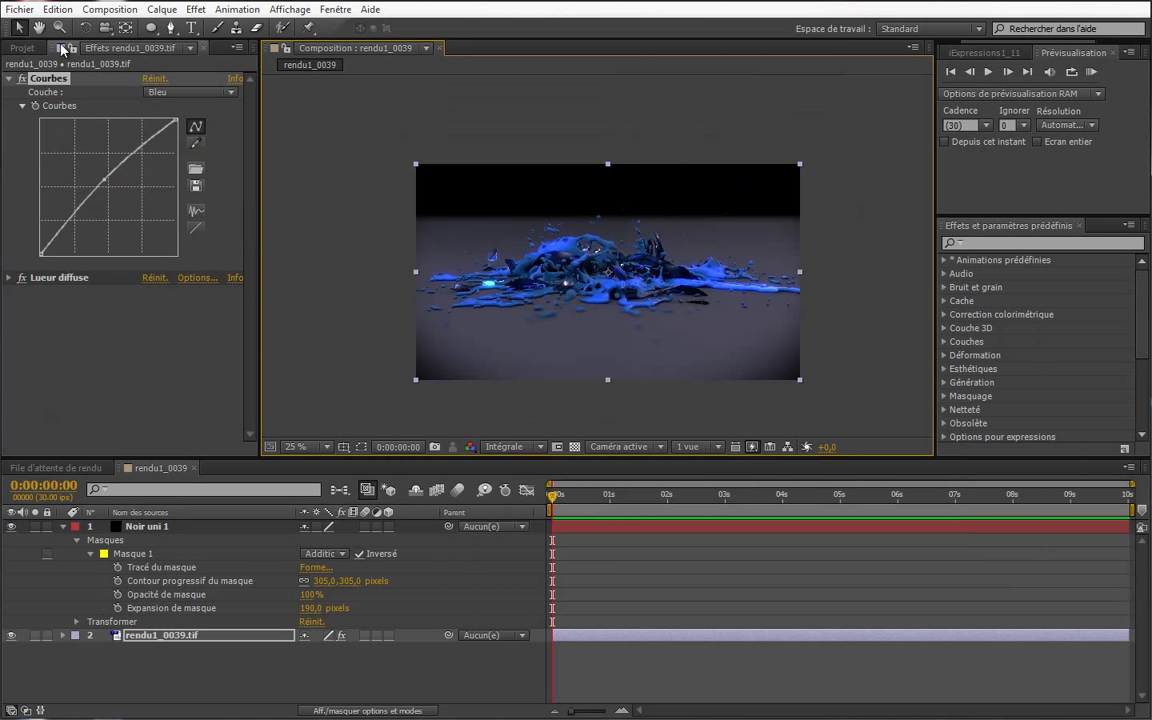
{"action": "left_click", "coordinate": [20, 48]}
{"action": "left_click", "coordinate": [81, 205]}
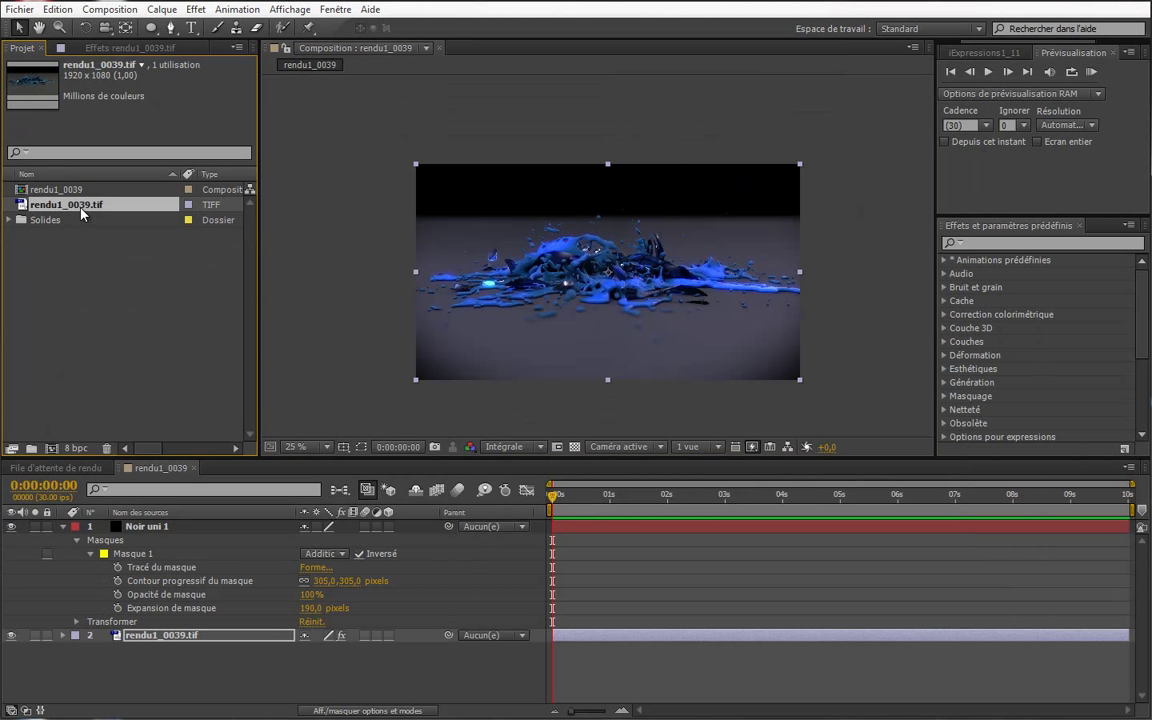
{"action": "right_click", "coordinate": [71, 258]}
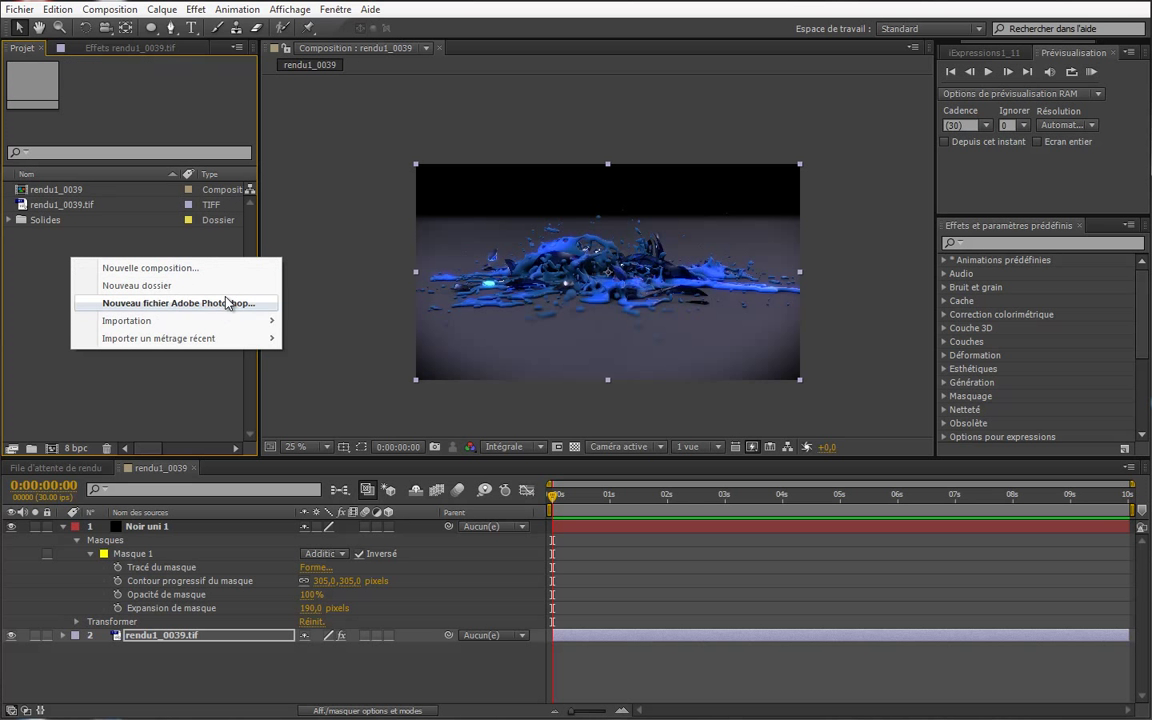
{"action": "mouse_move", "coordinate": [214, 321]}
{"action": "left_click", "coordinate": [330, 320]}
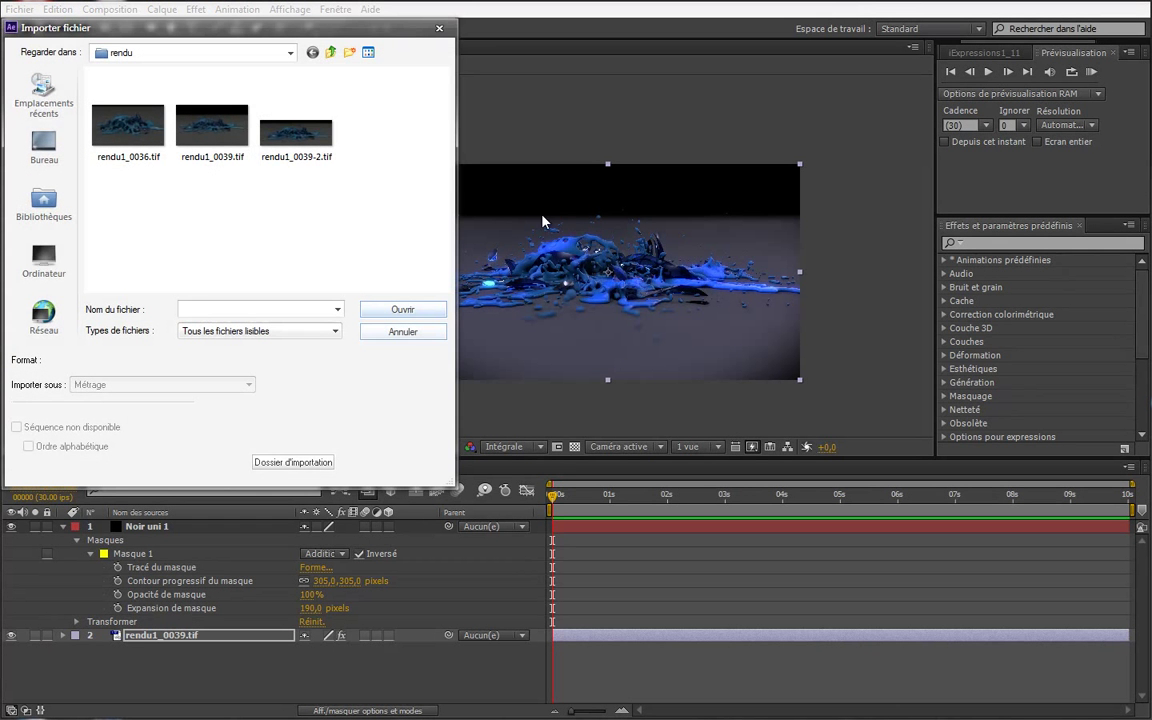
{"action": "left_click", "coordinate": [303, 145]}
{"action": "left_click", "coordinate": [395, 310]}
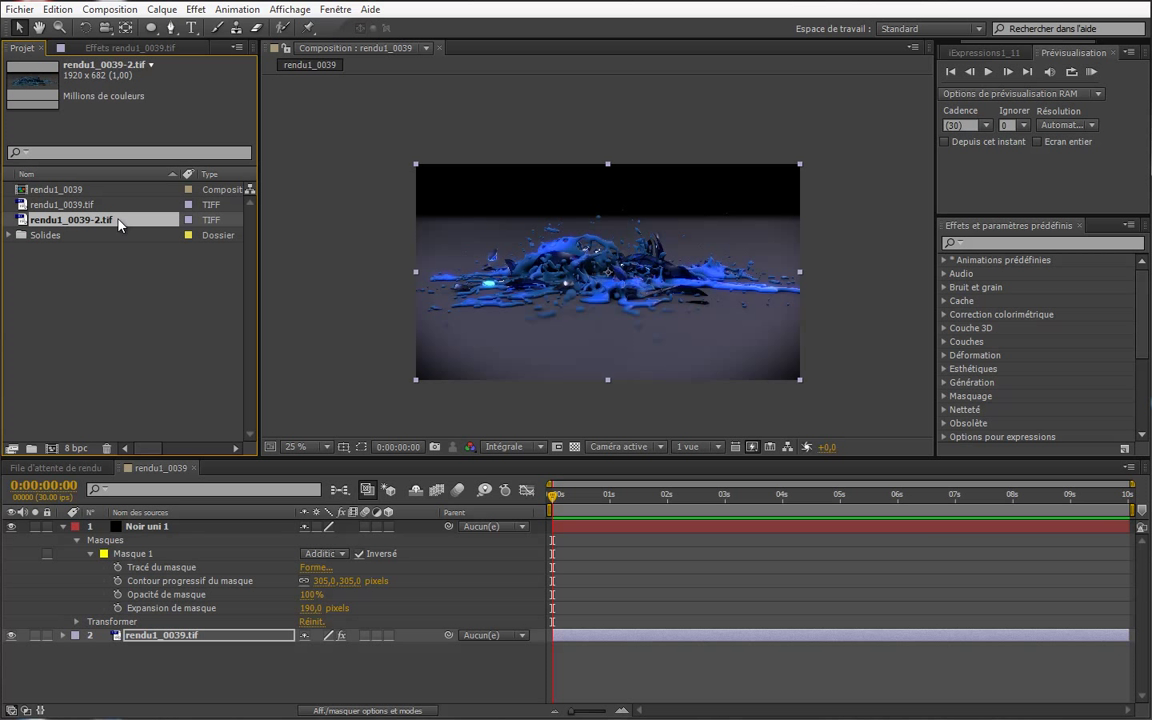
Build the rendu1_0039-2 composition from the TIFF, deleting a stray layer added to the old comp
{"action": "left_click_drag", "start_coordinate": [88, 229], "coordinate": [178, 640]}
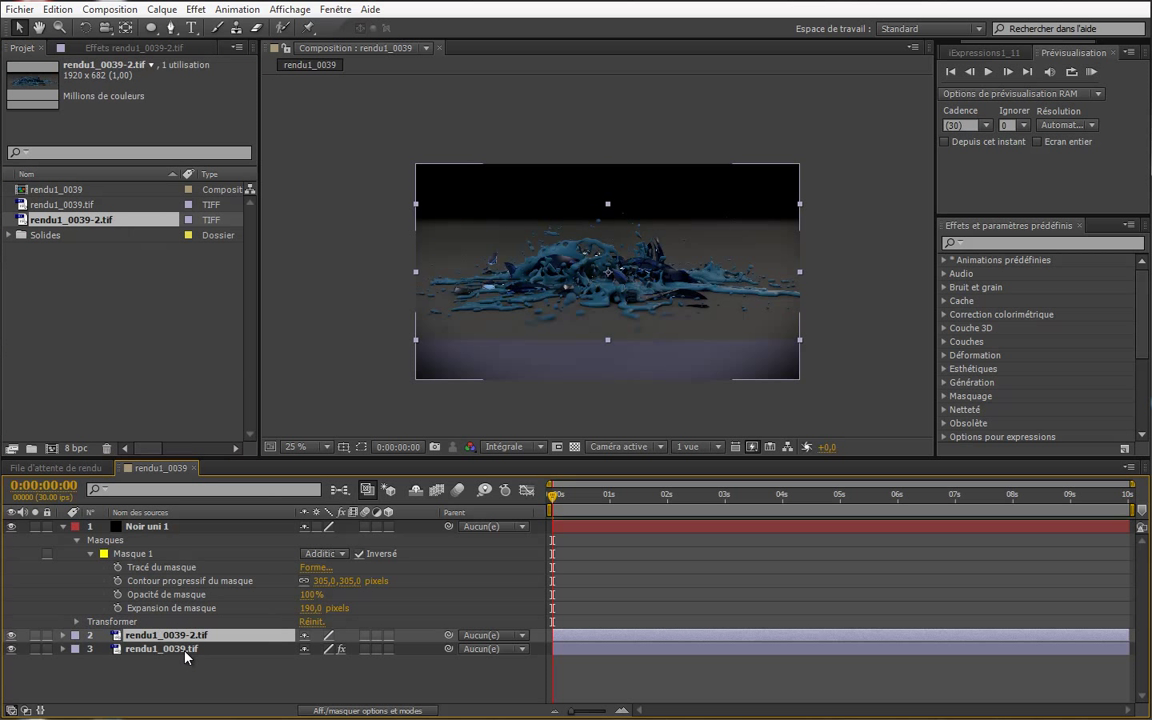
{"action": "left_click", "coordinate": [188, 637]}
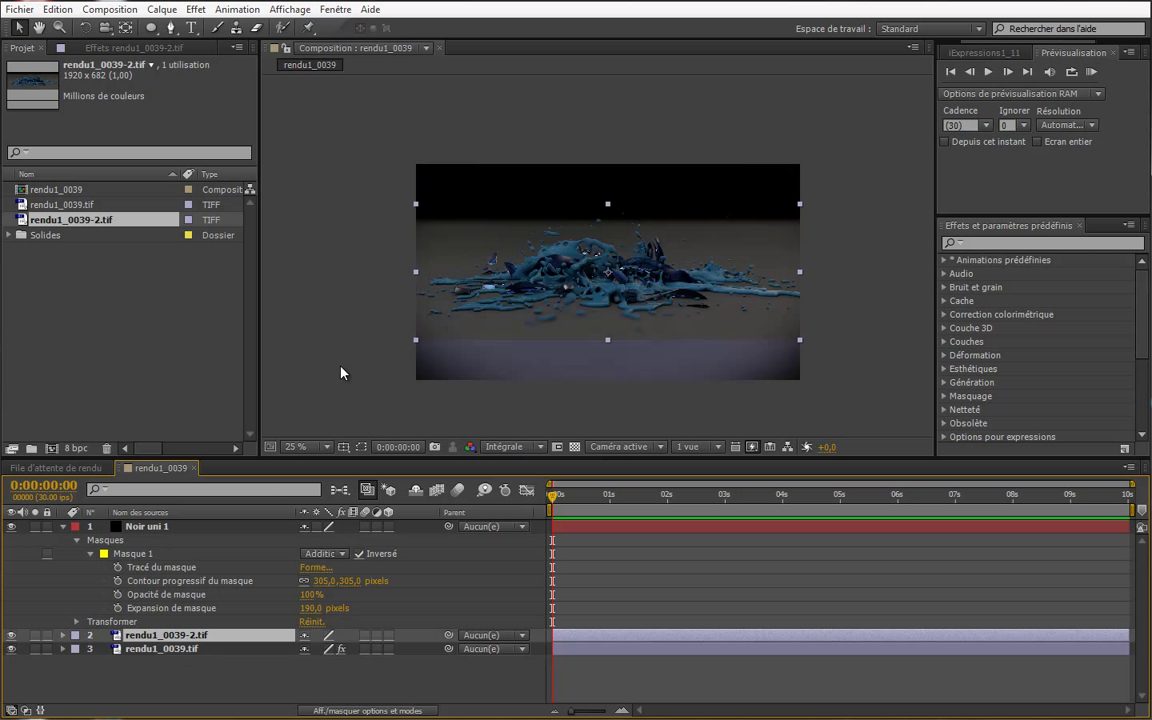
{"action": "key", "text": "Delete"}
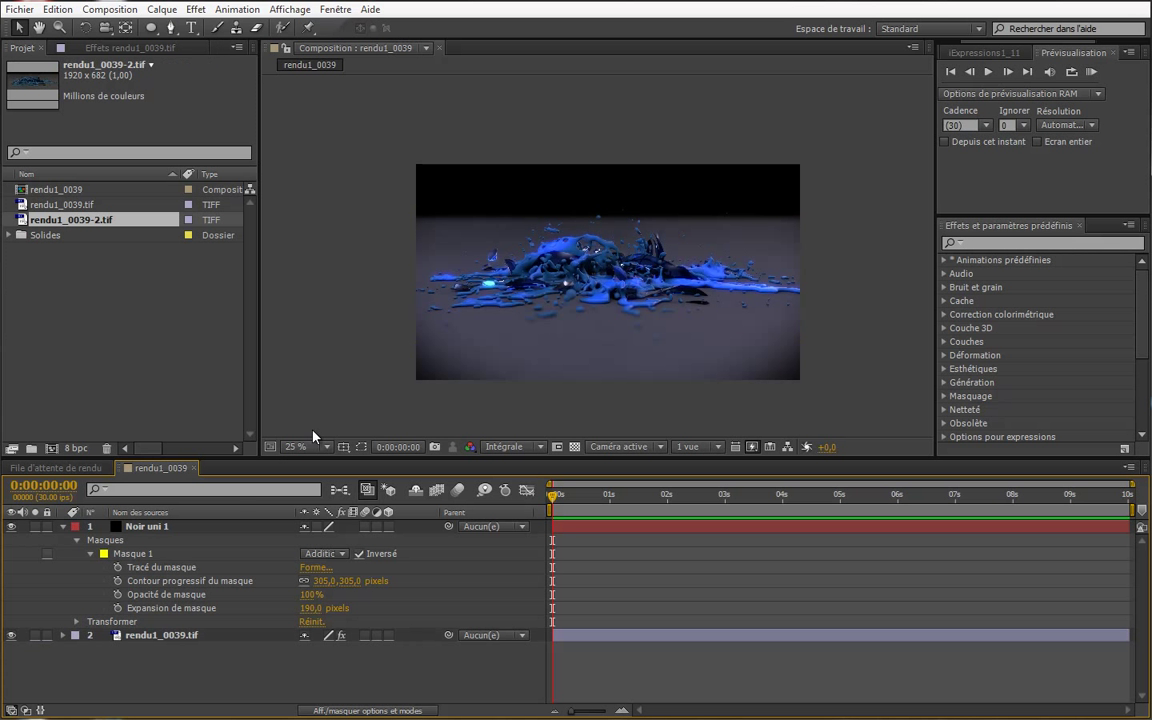
{"action": "left_click_drag", "start_coordinate": [67, 219], "coordinate": [52, 449]}
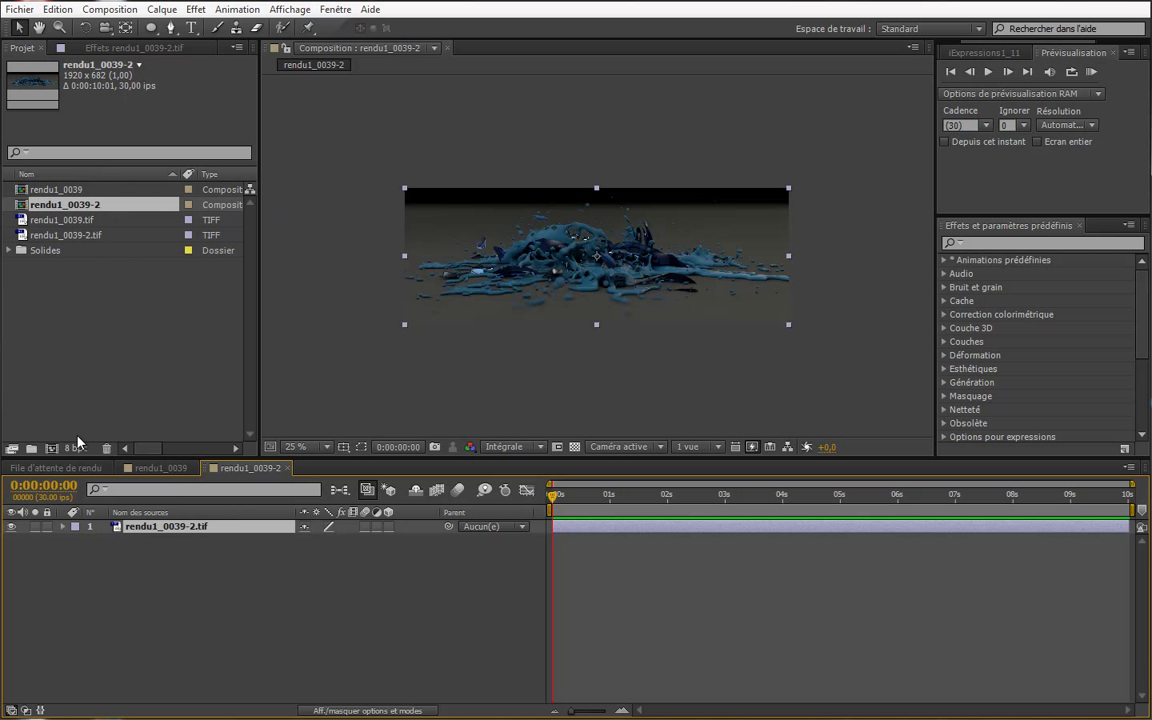
Close the old rendu1_0039 timeline and delete the rendu1_0039 comp and rendu1_0039.tif footage
{"action": "left_click", "coordinate": [155, 476]}
{"action": "left_click", "coordinate": [190, 468]}
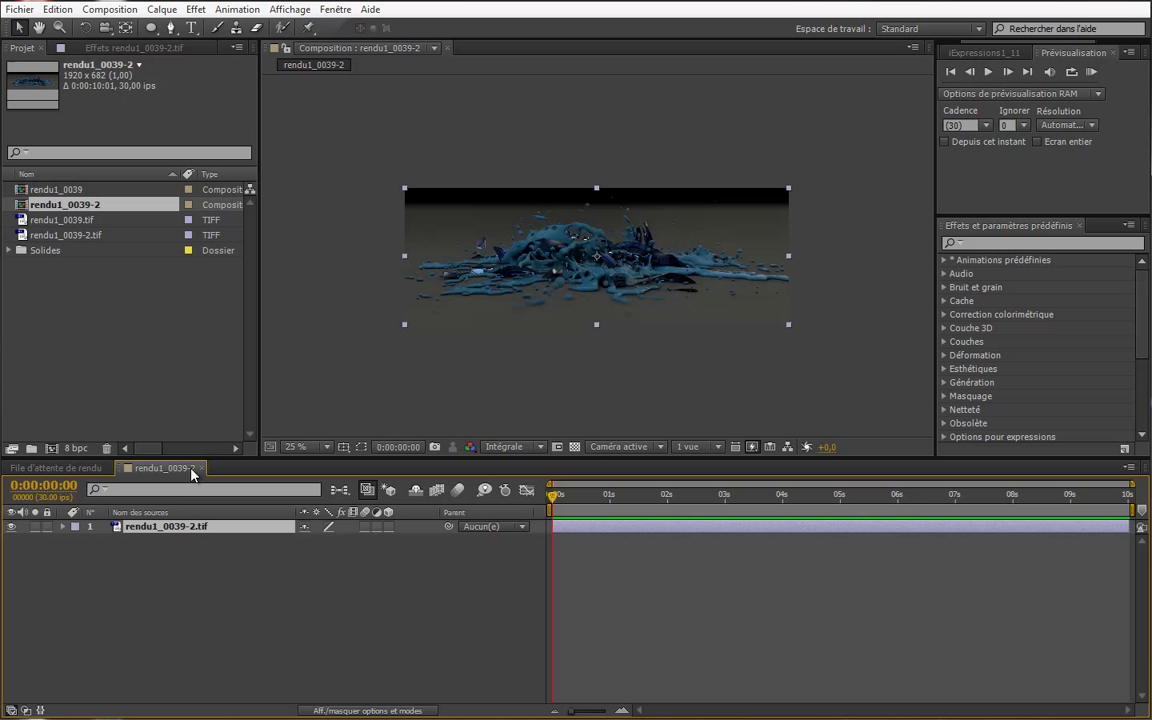
{"action": "left_click", "coordinate": [90, 219]}
{"action": "left_click", "coordinate": [98, 191], "text": "ctrl"}
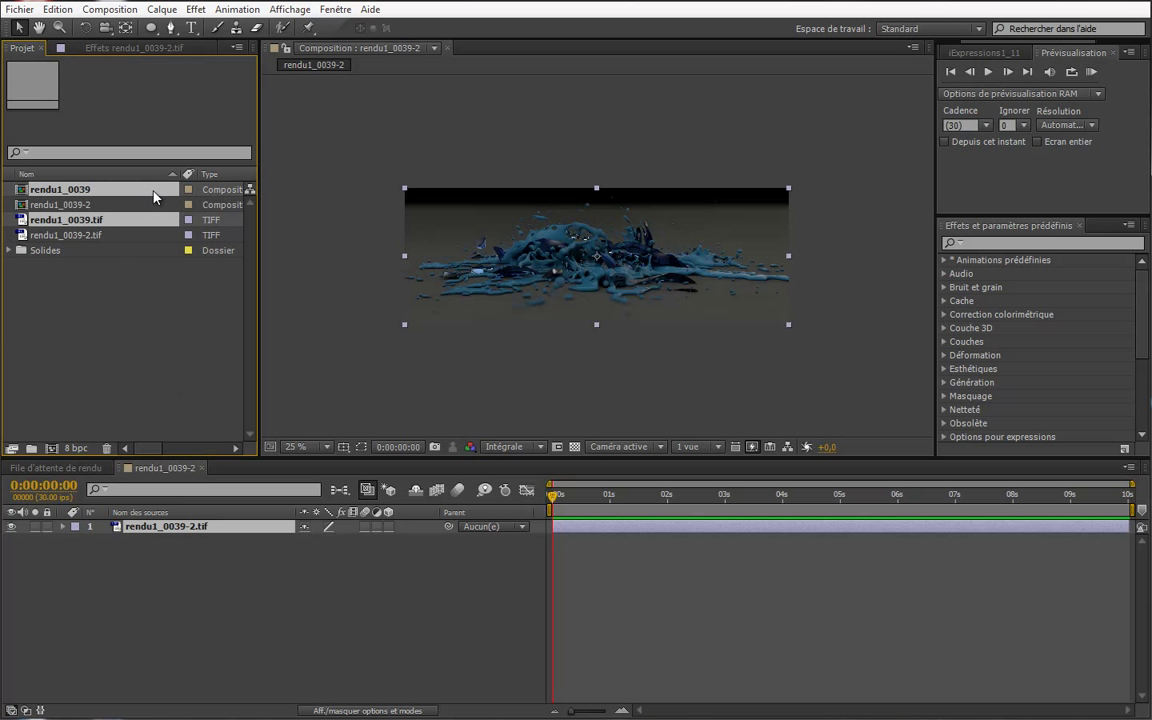
{"action": "key", "text": "Delete"}
{"action": "left_click", "coordinate": [652, 378]}
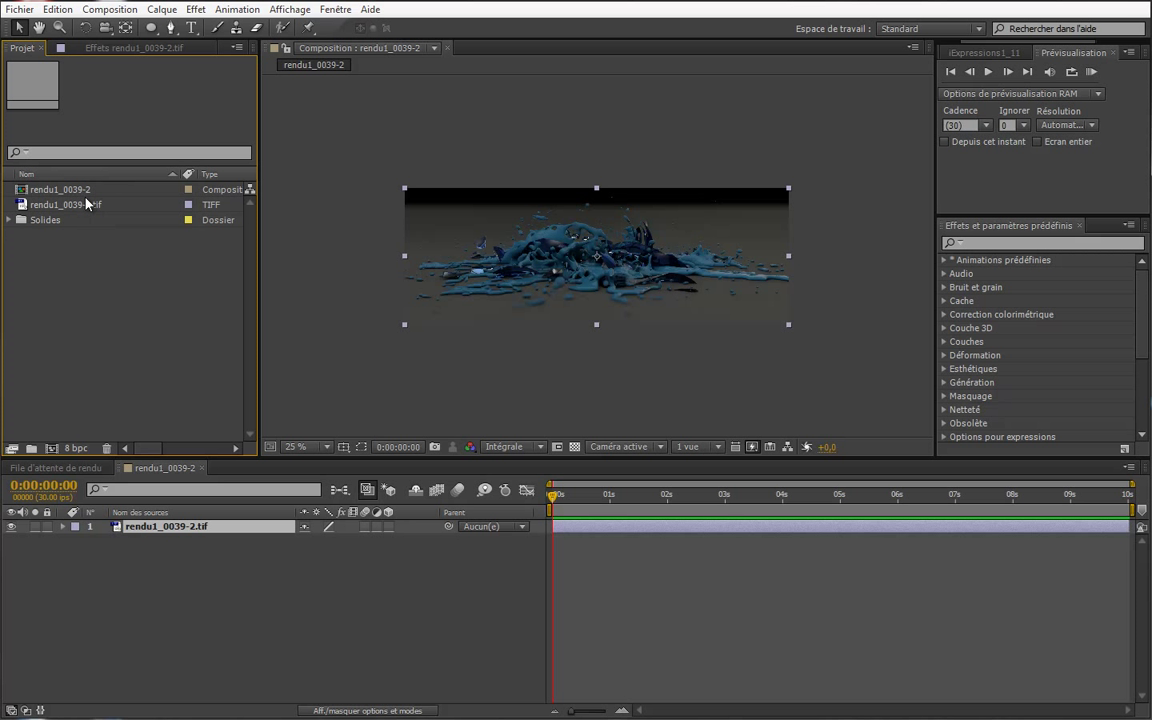
Add a black solid layer to the rendu1_0039-2 composition
{"action": "right_click", "coordinate": [222, 591]}
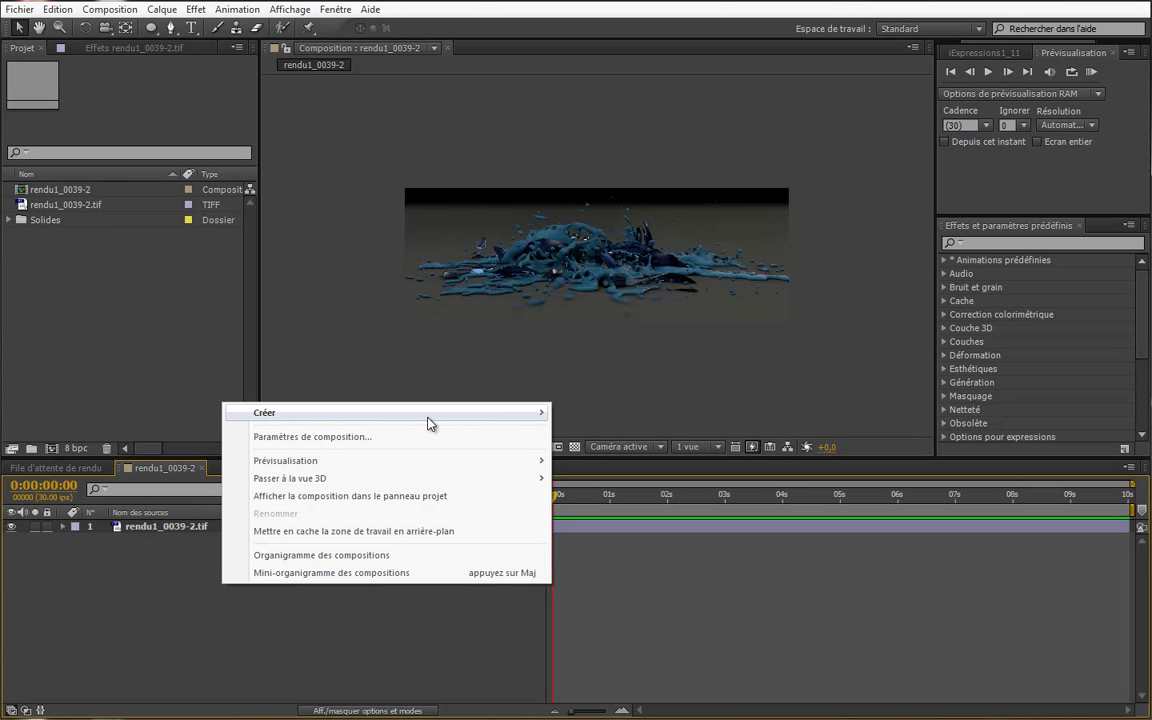
{"action": "mouse_move", "coordinate": [540, 420]}
{"action": "left_click", "coordinate": [622, 455]}
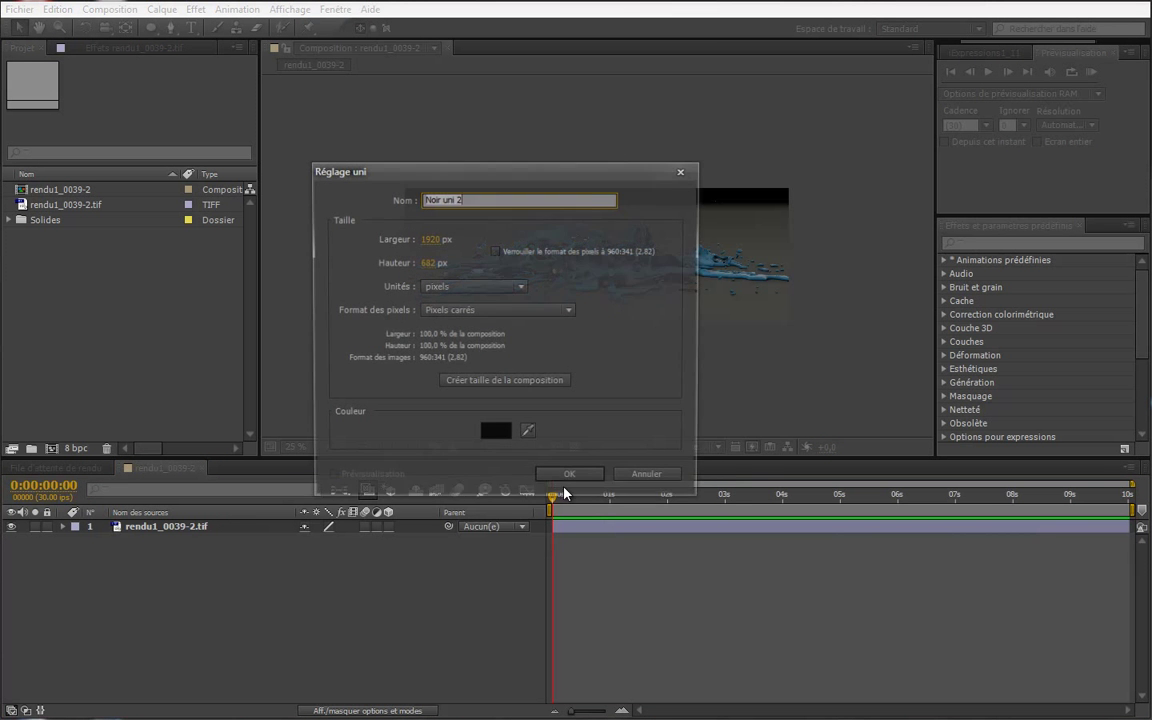
{"action": "left_click", "coordinate": [573, 479]}
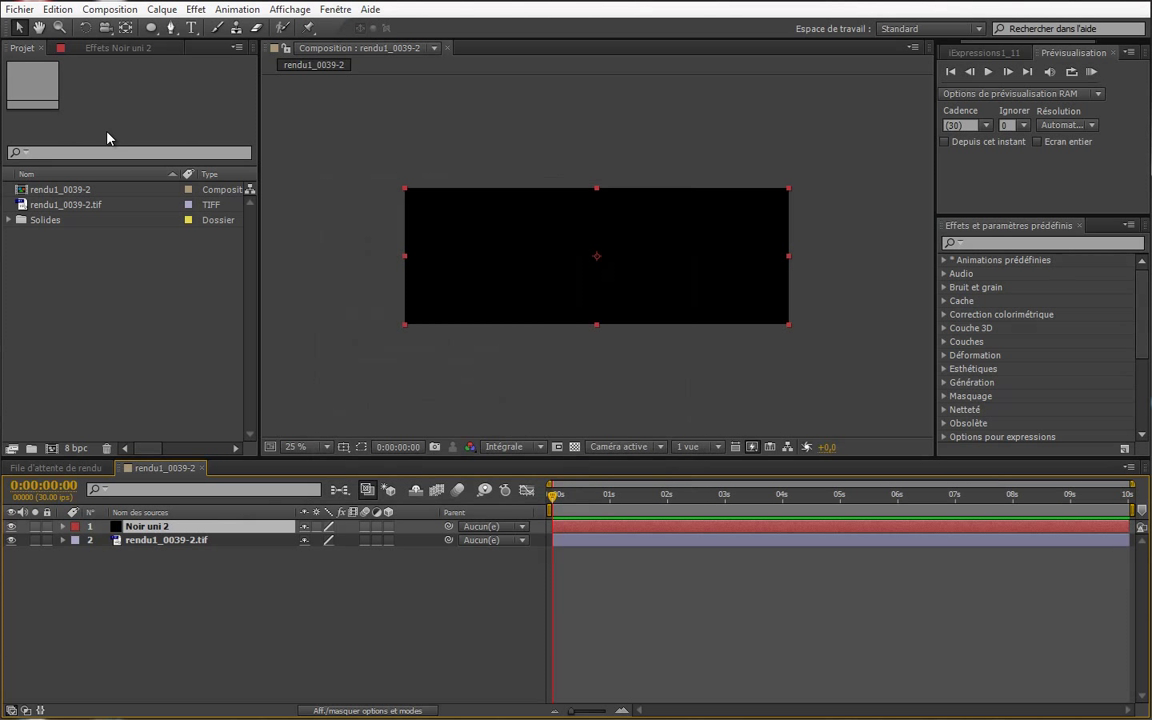
Fit an inverted elliptical mask to the solid with feather 290 and expansion 193
{"action": "left_click", "coordinate": [153, 29]}
{"action": "double_click", "coordinate": [153, 29]}
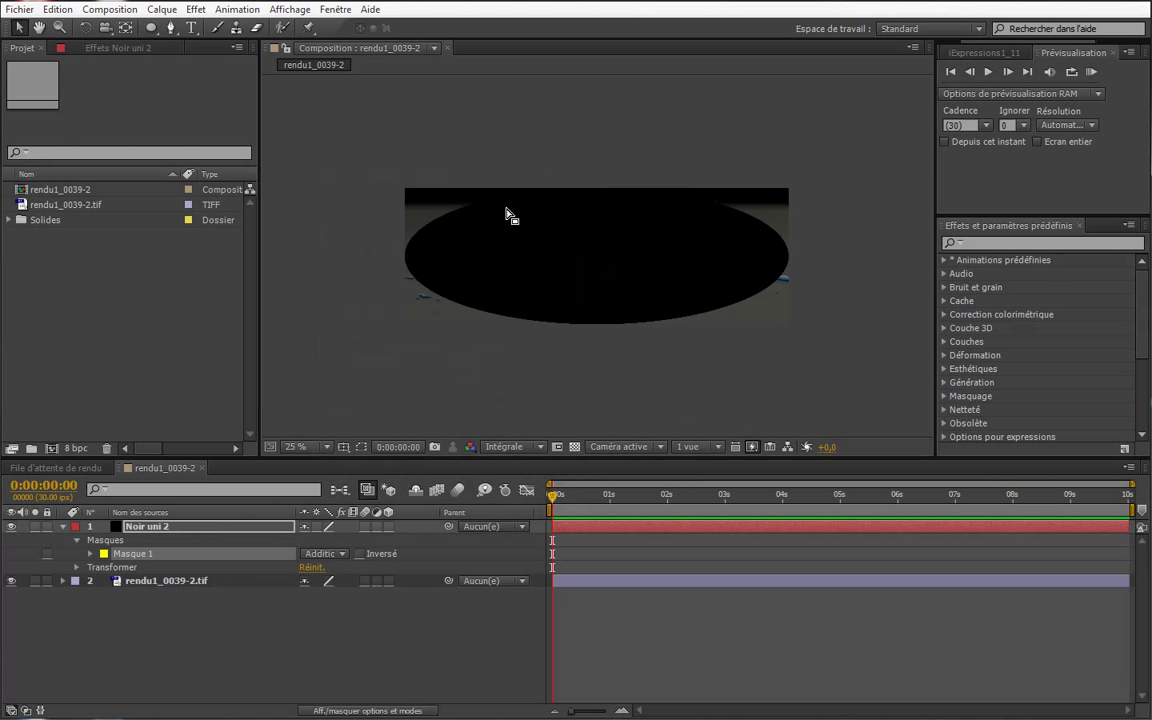
{"action": "left_click", "coordinate": [359, 553]}
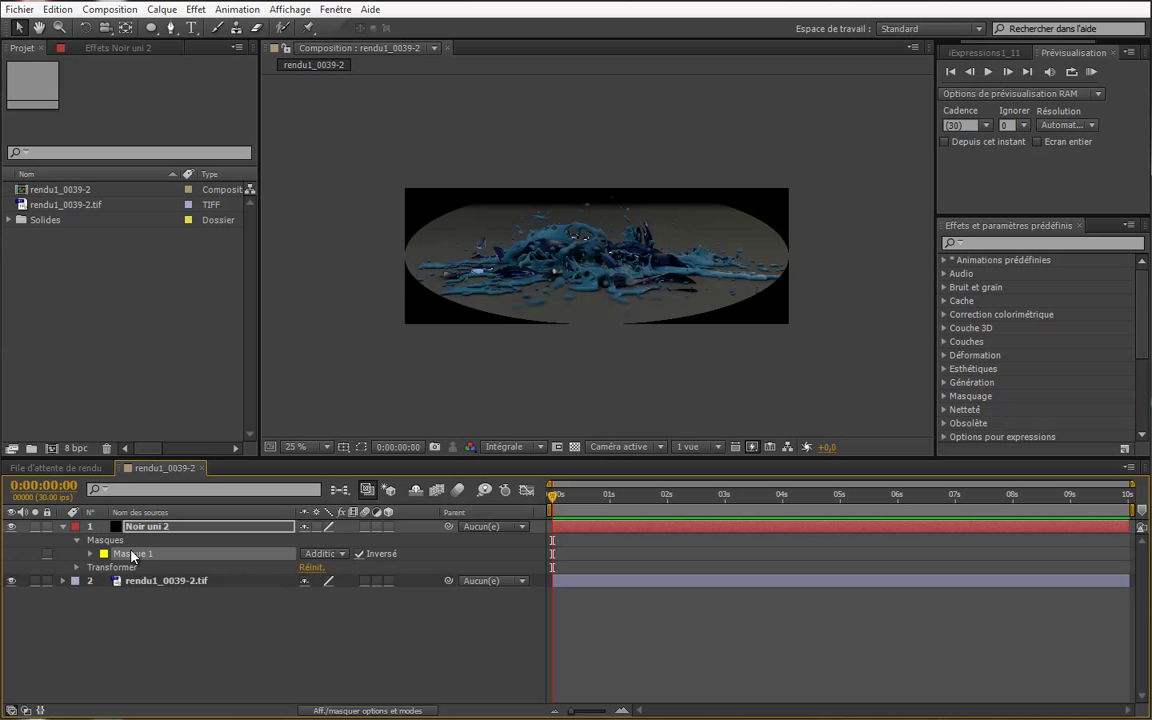
{"action": "left_click", "coordinate": [90, 553]}
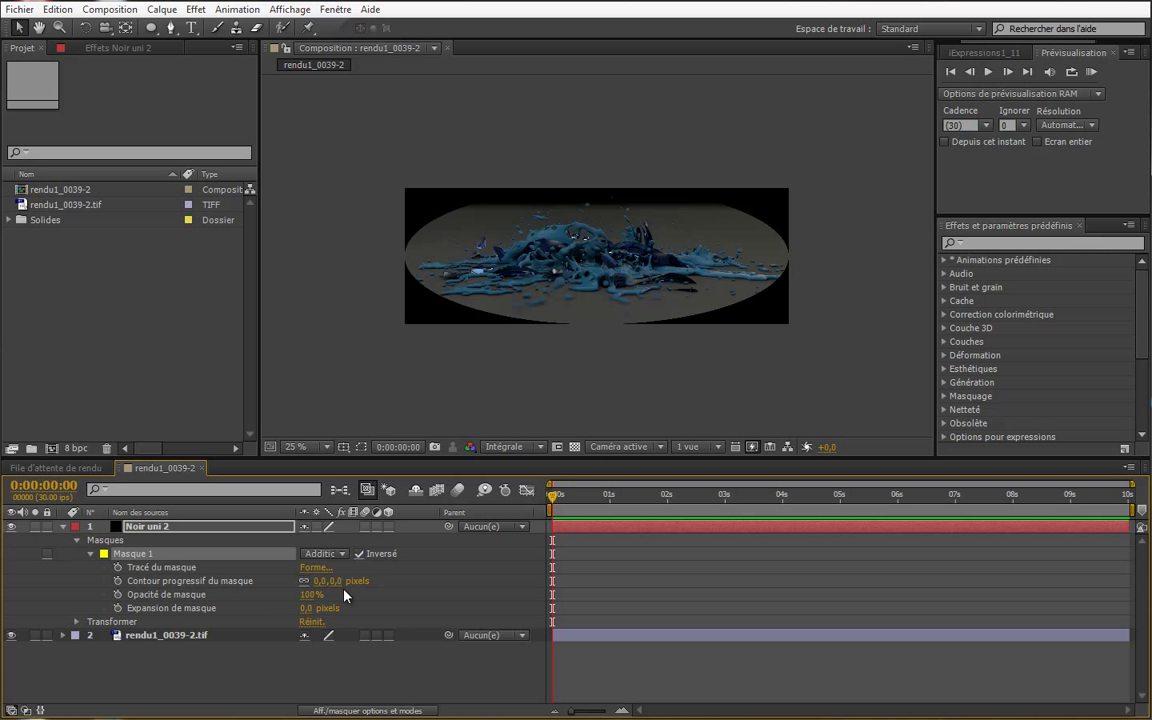
{"action": "left_click_drag", "start_coordinate": [332, 583], "coordinate": [499, 582]}
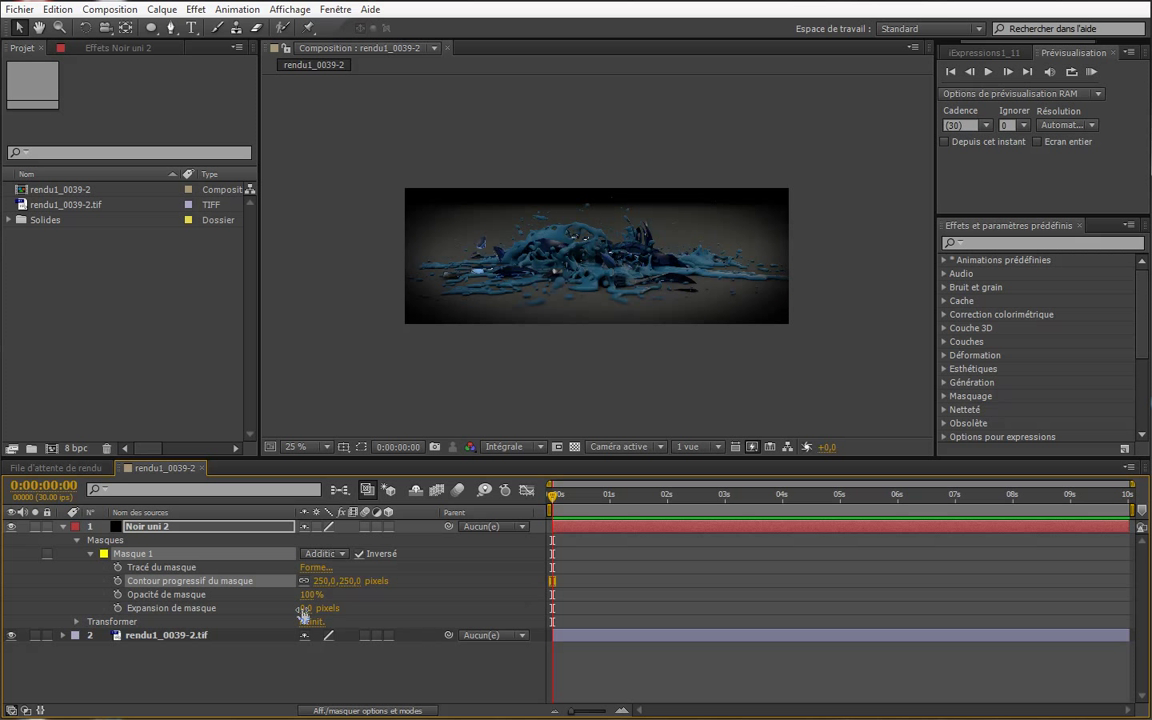
{"action": "left_click_drag", "start_coordinate": [304, 607], "coordinate": [470, 608]}
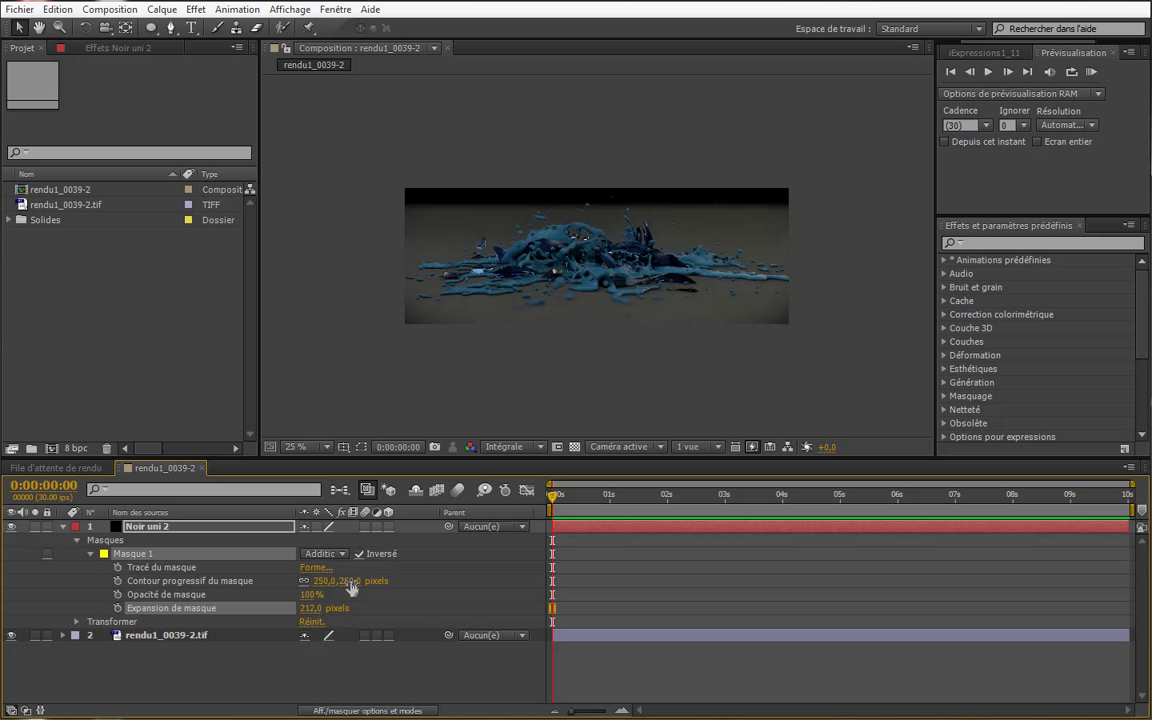
{"action": "left_click_drag", "start_coordinate": [352, 587], "coordinate": [414, 581]}
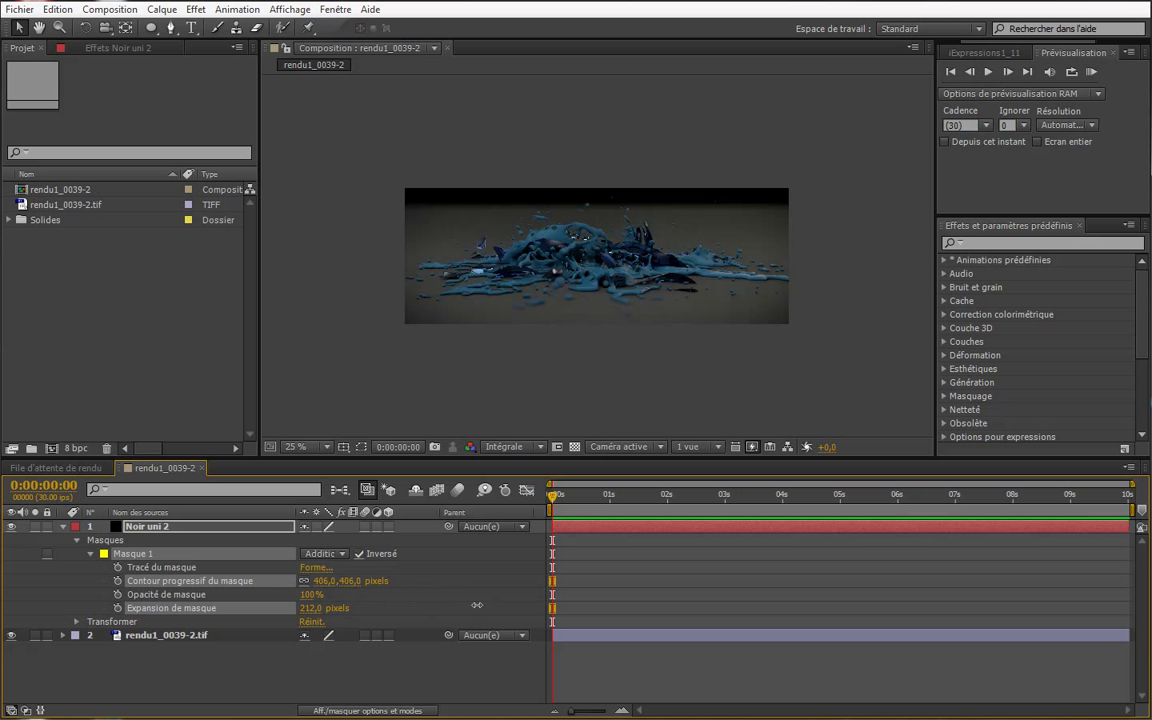
{"action": "left_click_drag", "start_coordinate": [310, 608], "coordinate": [338, 610]}
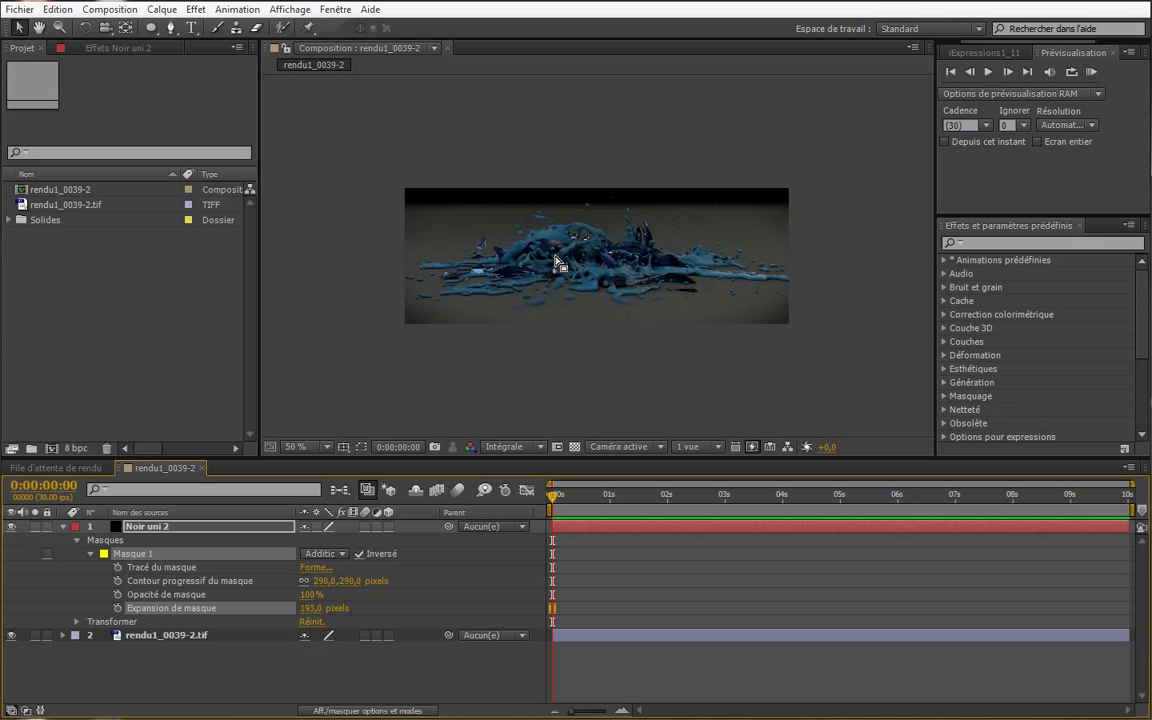
Zoom the viewer between 25% and 50% to check the vignette, then collapse the mask properties
{"action": "key", "text": "period"}
{"action": "key", "text": "comma"}
{"action": "key", "text": "period"}
{"action": "key", "text": "comma"}
{"action": "key", "text": "period"}
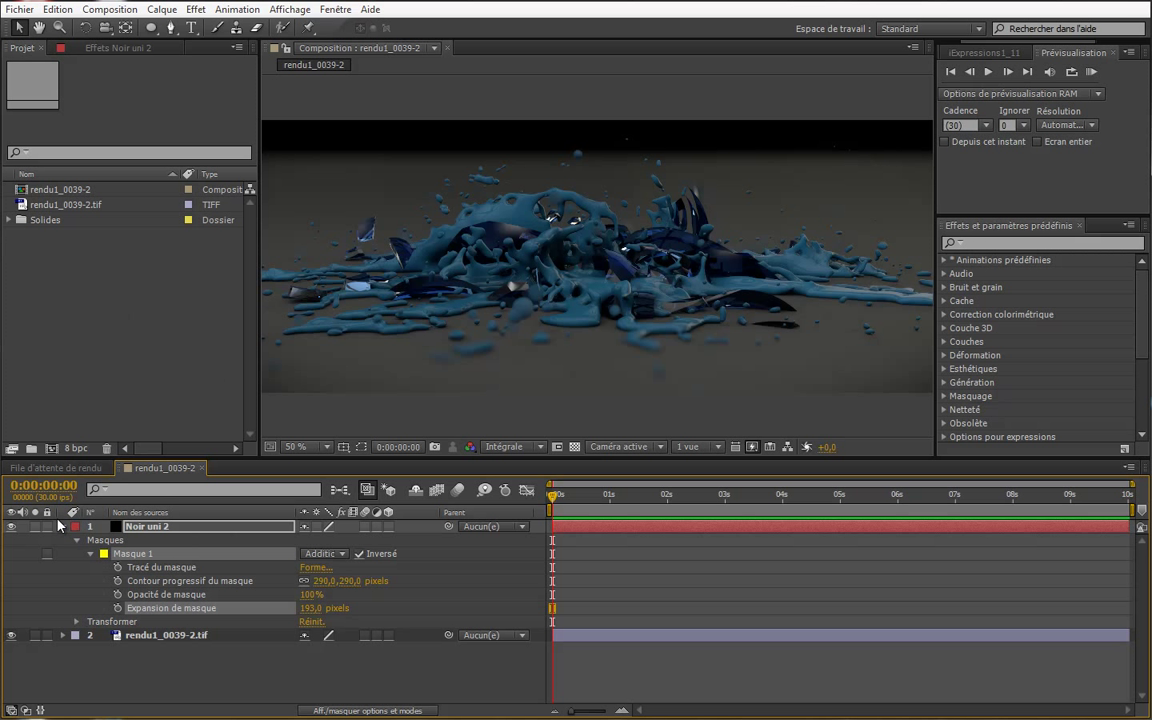
{"action": "left_click", "coordinate": [62, 527]}
{"action": "left_click", "coordinate": [155, 540]}
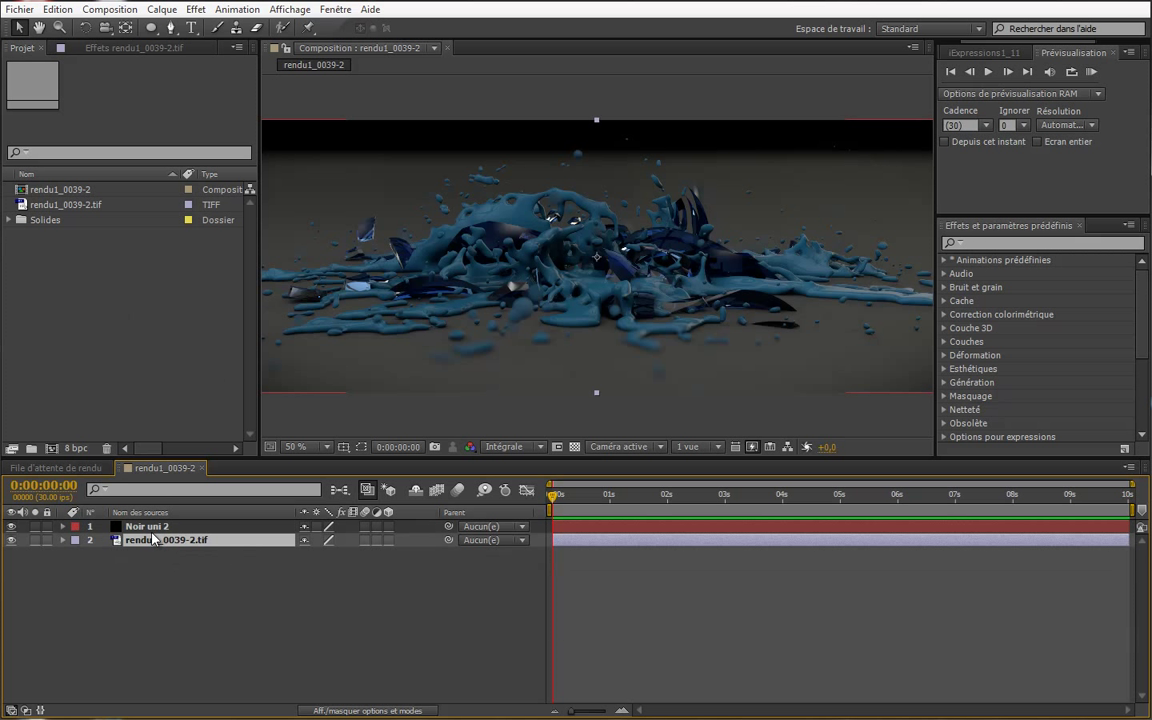
Apply Courbes to rendu1_0039-2.tif and slightly adjust the RGB curve
{"action": "left_click", "coordinate": [130, 47]}
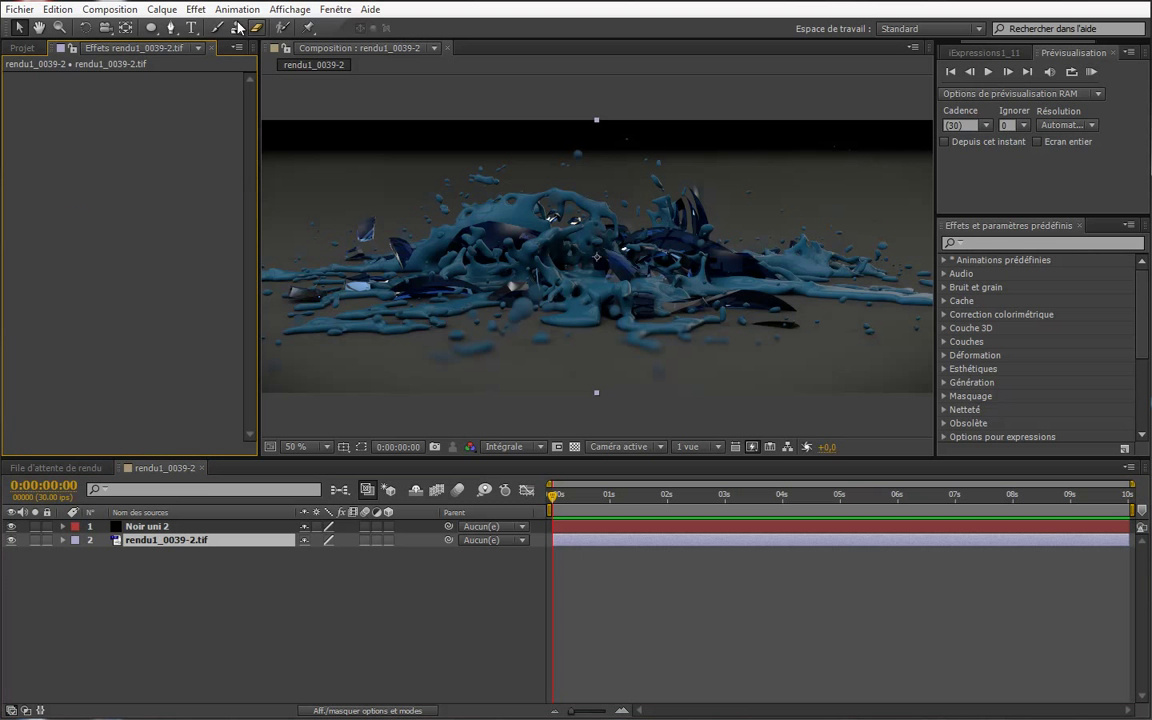
{"action": "left_click", "coordinate": [196, 9]}
{"action": "mouse_move", "coordinate": [355, 141]}
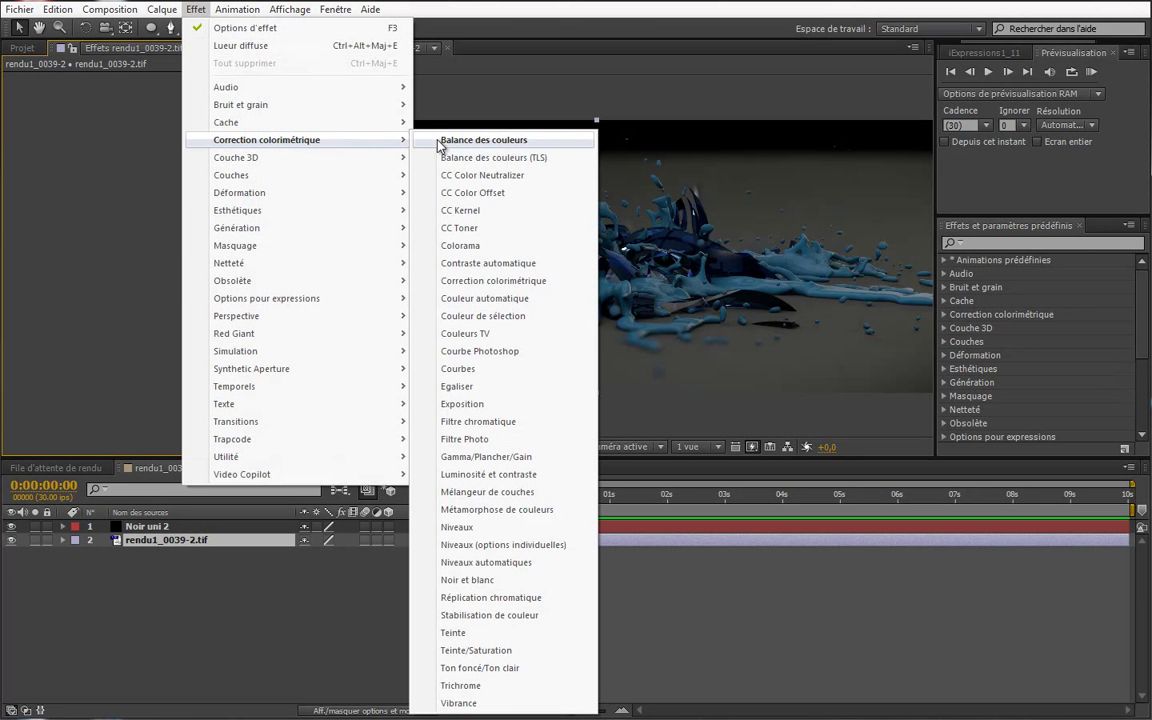
{"action": "left_click", "coordinate": [489, 370]}
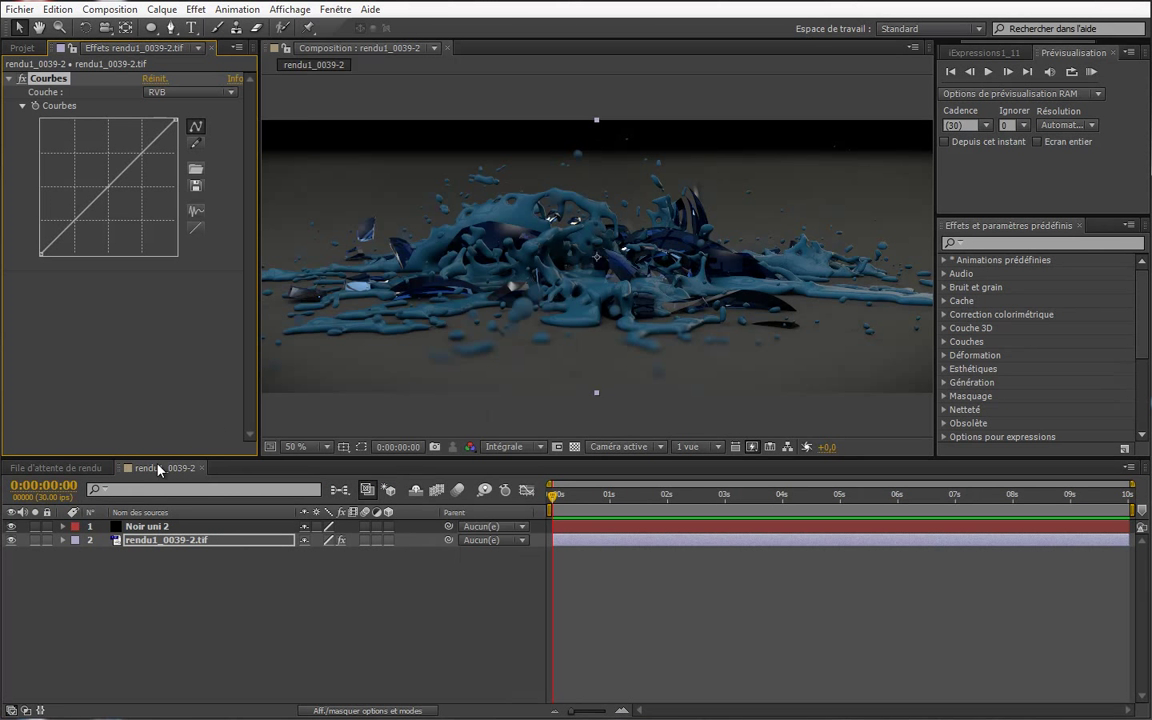
{"action": "mouse_move", "coordinate": [136, 160]}
{"action": "left_mouse_down"}
{"action": "mouse_move", "coordinate": [137, 170]}
{"action": "mouse_move", "coordinate": [128, 160]}
{"action": "left_mouse_up"}
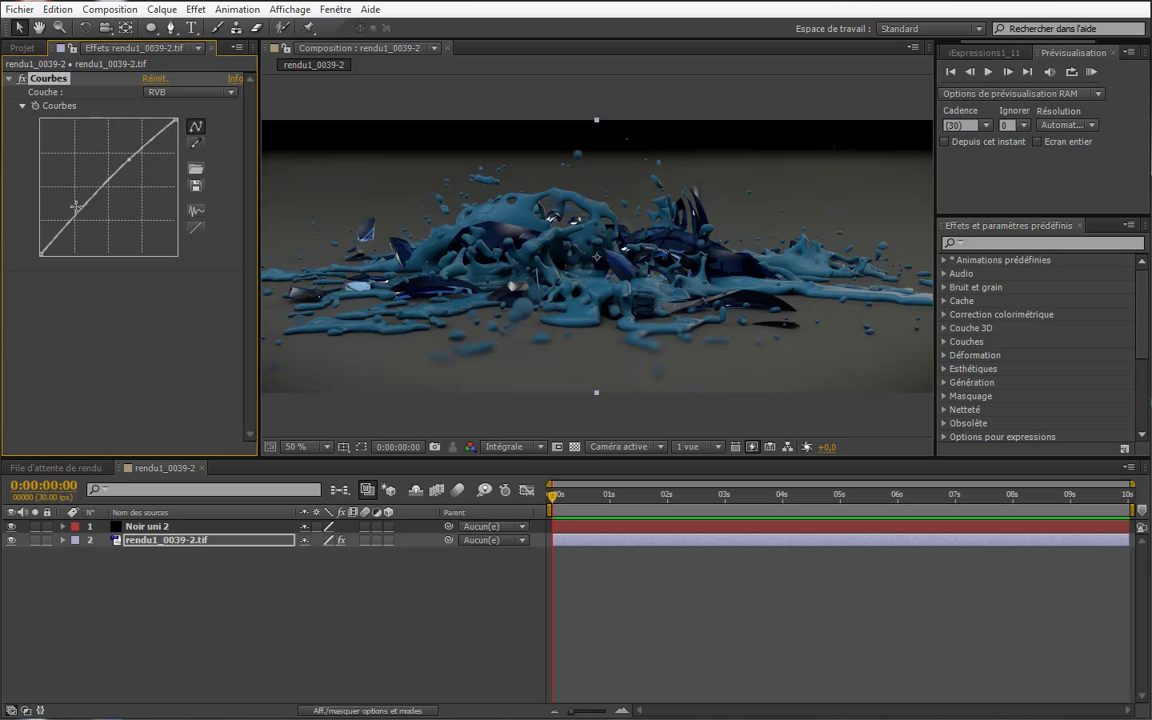
{"action": "left_click_drag", "start_coordinate": [82, 206], "coordinate": [90, 208]}
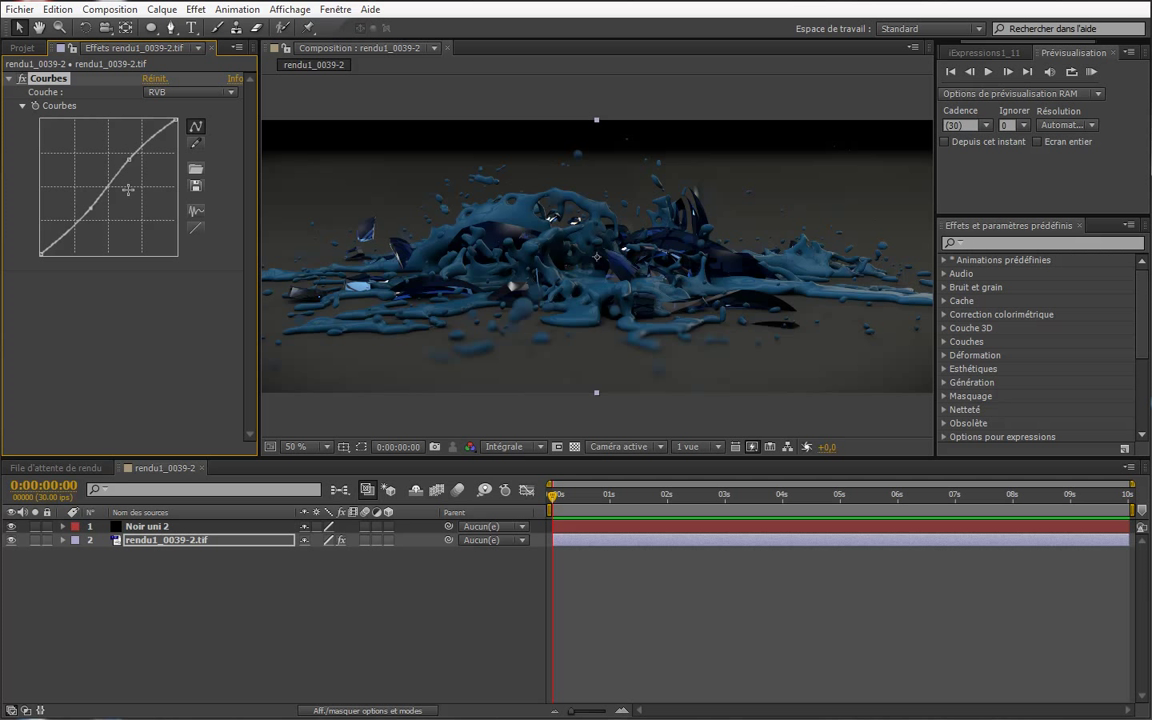
Switch Courbes to the Bleu channel and bend the blue curve slightly below the diagonal
{"action": "left_click", "coordinate": [185, 93]}
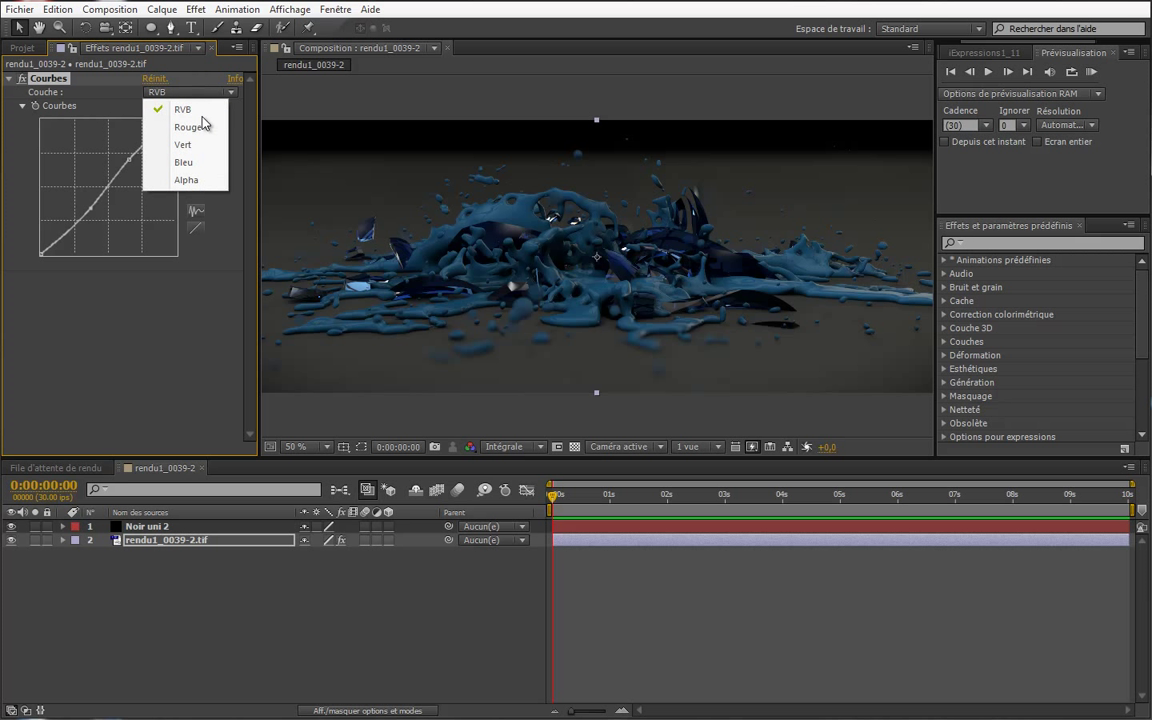
{"action": "left_click", "coordinate": [192, 160]}
{"action": "left_click_drag", "start_coordinate": [108, 187], "coordinate": [105, 197]}
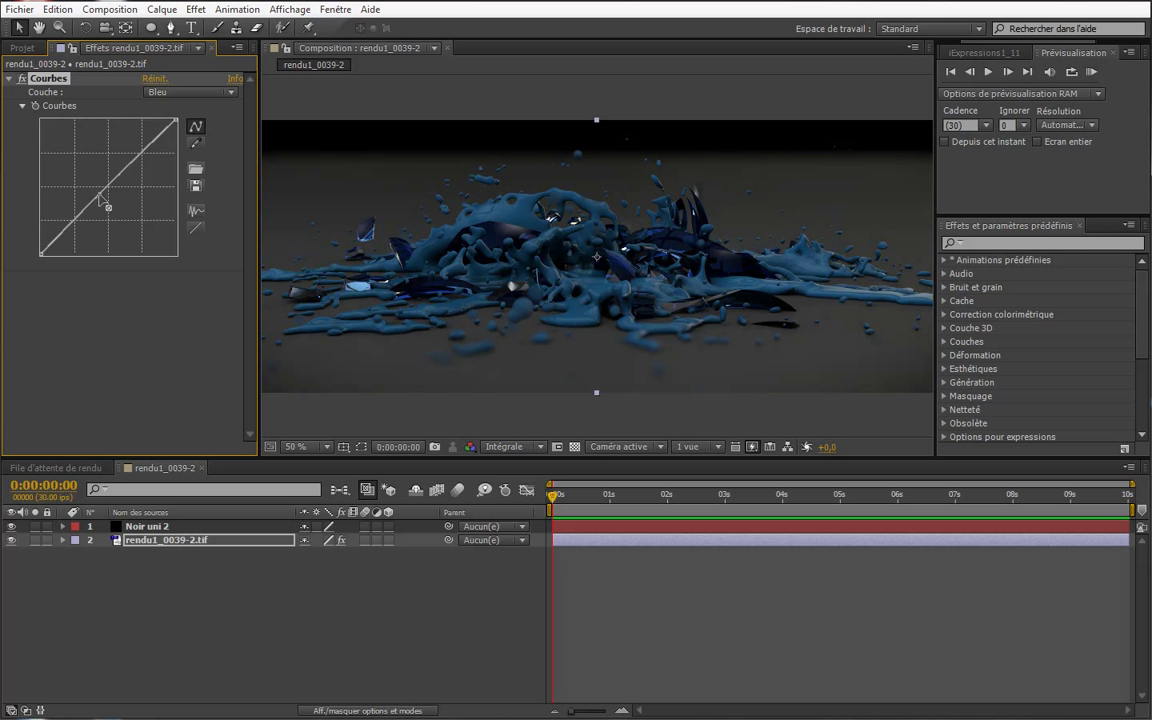
{"action": "mouse_move", "coordinate": [147, 162]}
{"action": "left_mouse_down"}
{"action": "mouse_move", "coordinate": [142, 180]}
{"action": "mouse_move", "coordinate": [128, 163]}
{"action": "mouse_move", "coordinate": [80, 218]}
{"action": "left_mouse_up"}
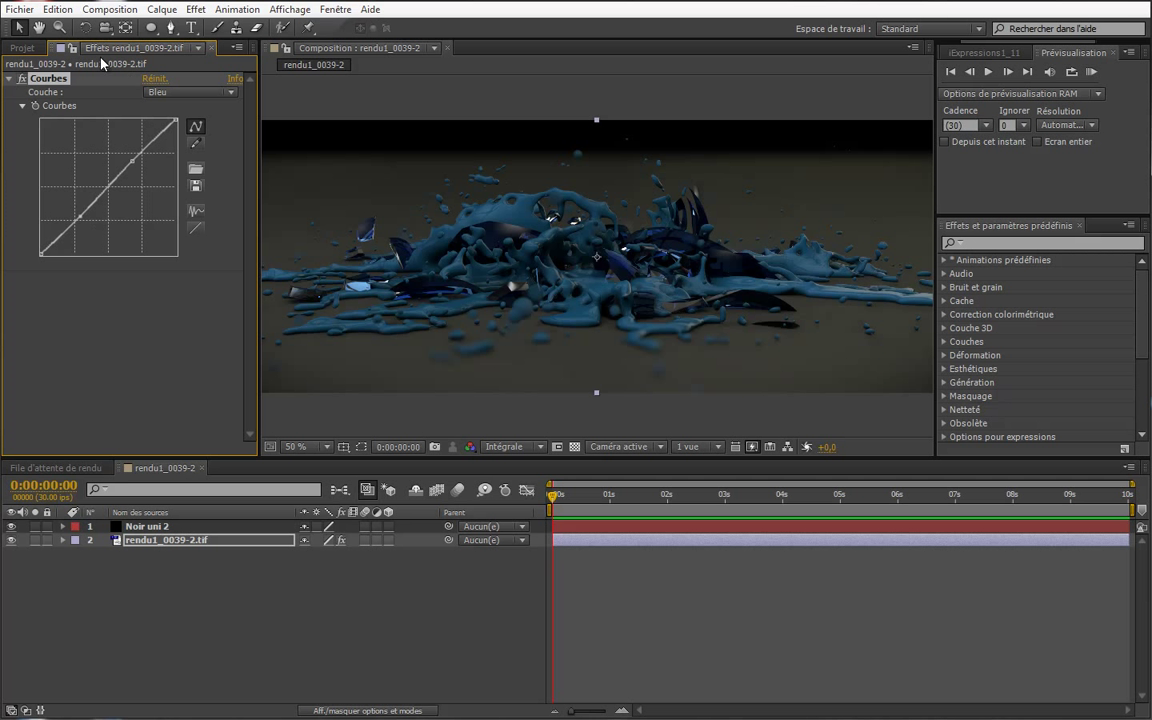
Apply Lueur diffuse to rendu1_0039-2.tif and widen its Rayon to 46,0
{"action": "left_click", "coordinate": [196, 9]}
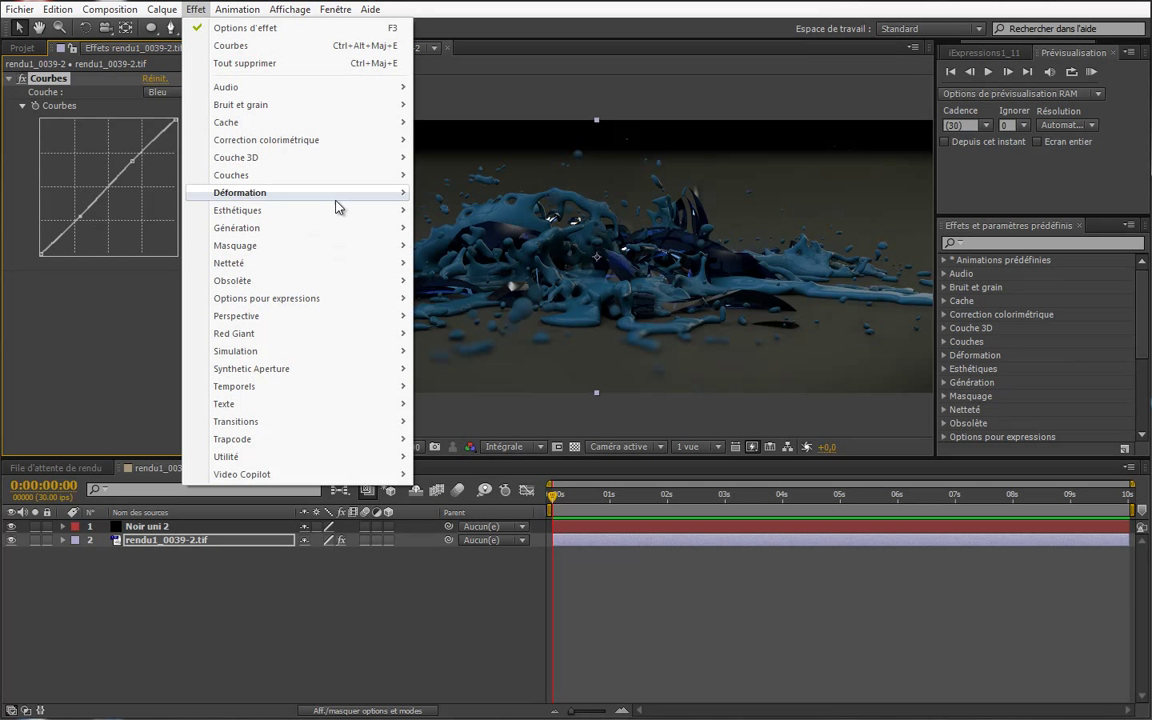
{"action": "mouse_move", "coordinate": [337, 212]}
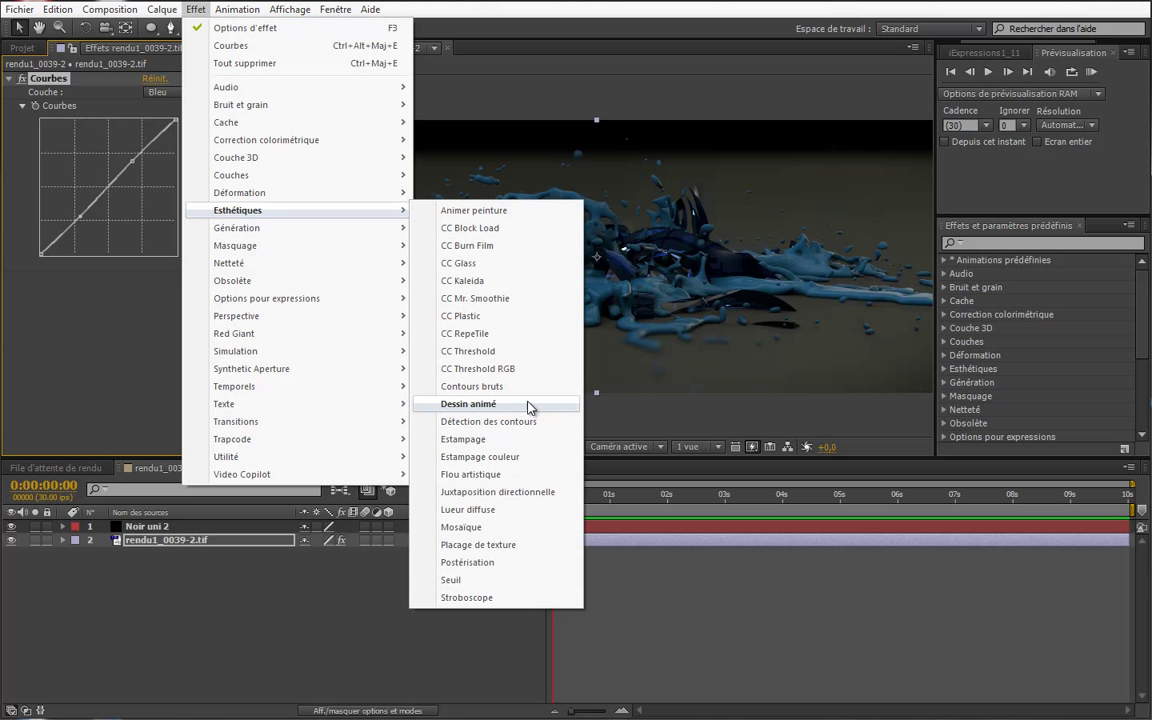
{"action": "left_click", "coordinate": [500, 509]}
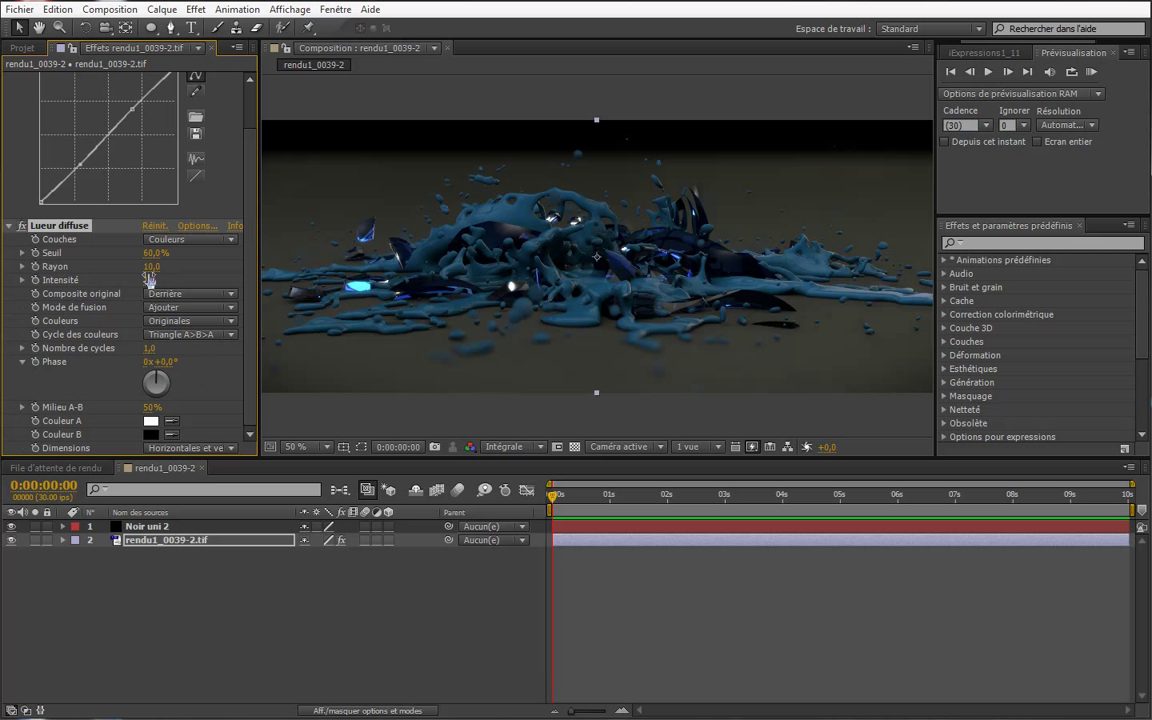
{"action": "mouse_move", "coordinate": [151, 267]}
{"action": "left_mouse_down"}
{"action": "mouse_move", "coordinate": [166, 267]}
{"action": "mouse_move", "coordinate": [160, 275]}
{"action": "left_mouse_up"}
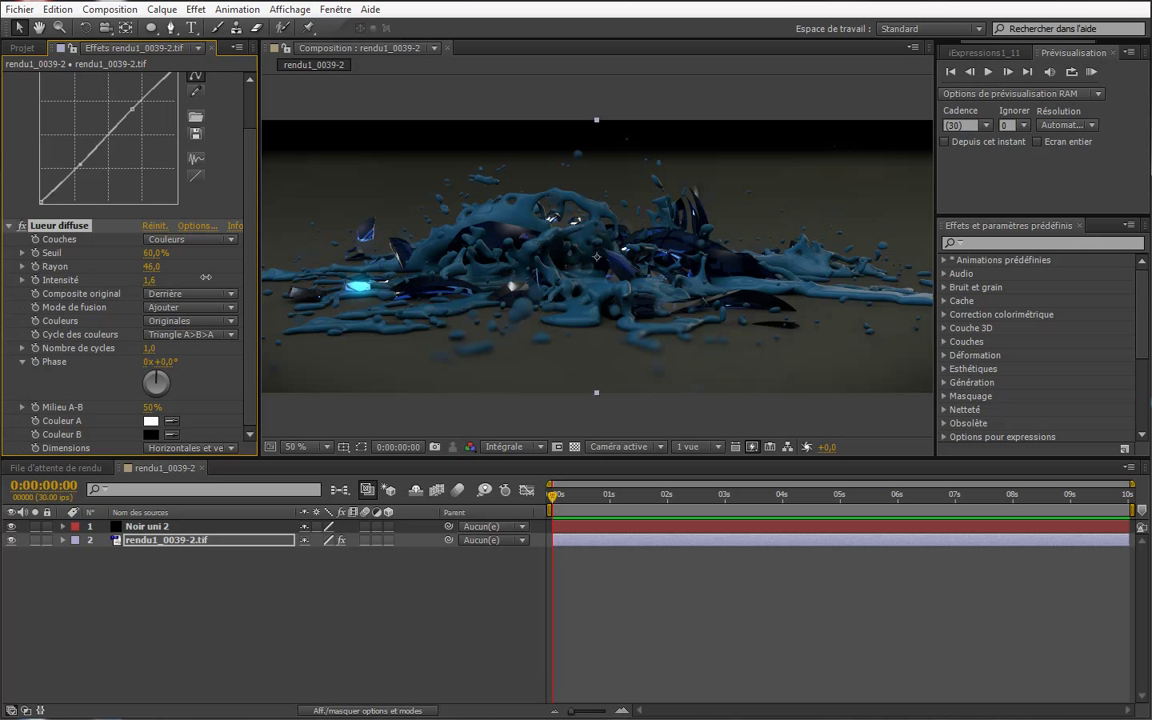
Set the glow's Intensité to 1,1 and collapse its settings
{"action": "left_click_drag", "start_coordinate": [205, 277], "coordinate": [167, 280]}
{"action": "left_click", "coordinate": [148, 281]}
{"action": "key", "text": "Return"}
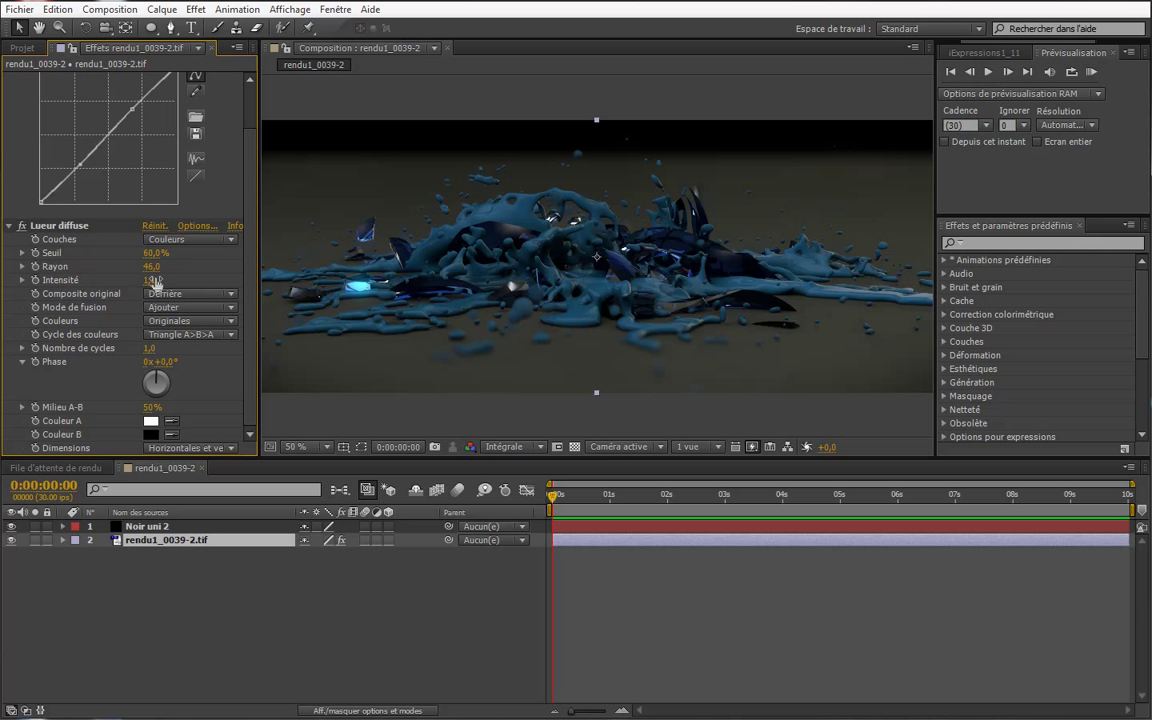
{"action": "left_click_drag", "start_coordinate": [148, 281], "coordinate": [153, 281]}
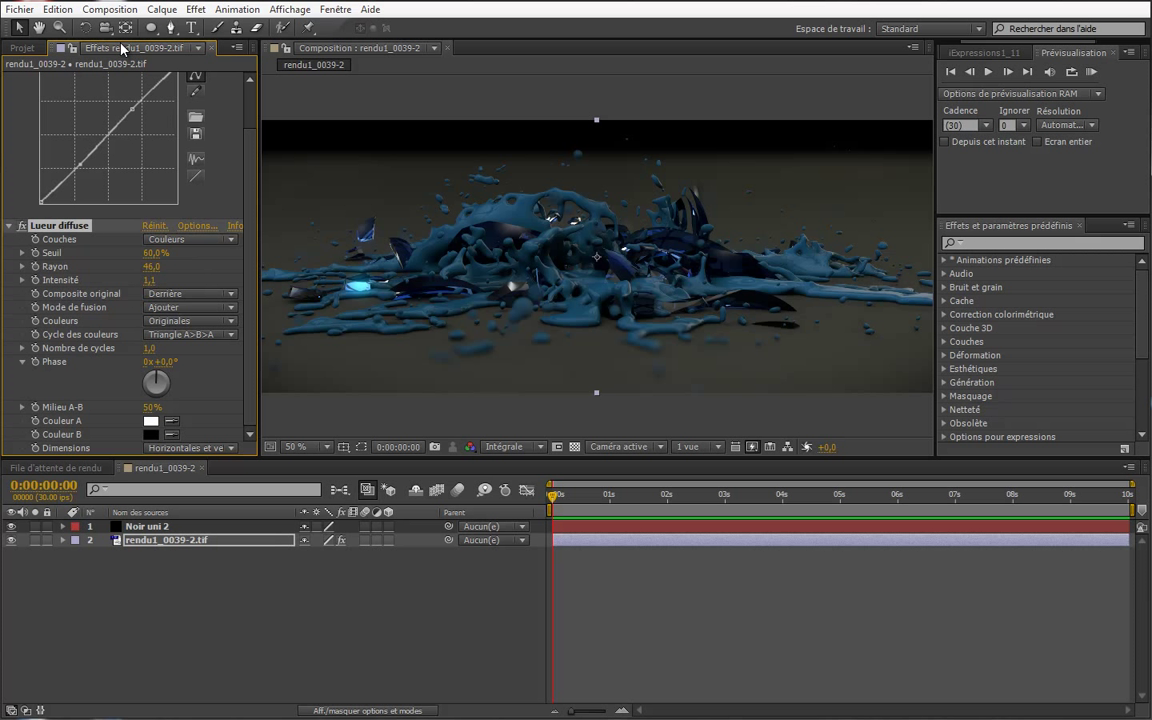
{"action": "left_click", "coordinate": [9, 226]}
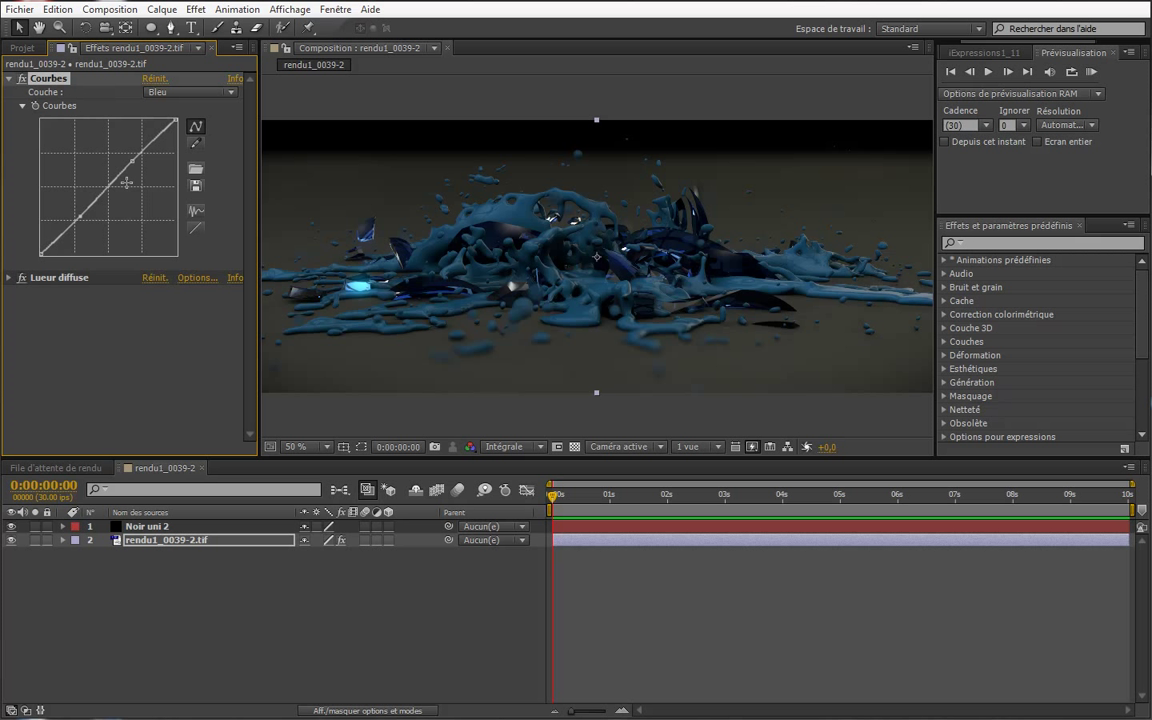
Set the Courbes channel to RVB and drag its upper and lower points into an S curve
{"action": "left_click", "coordinate": [182, 92]}
{"action": "left_click", "coordinate": [186, 108]}
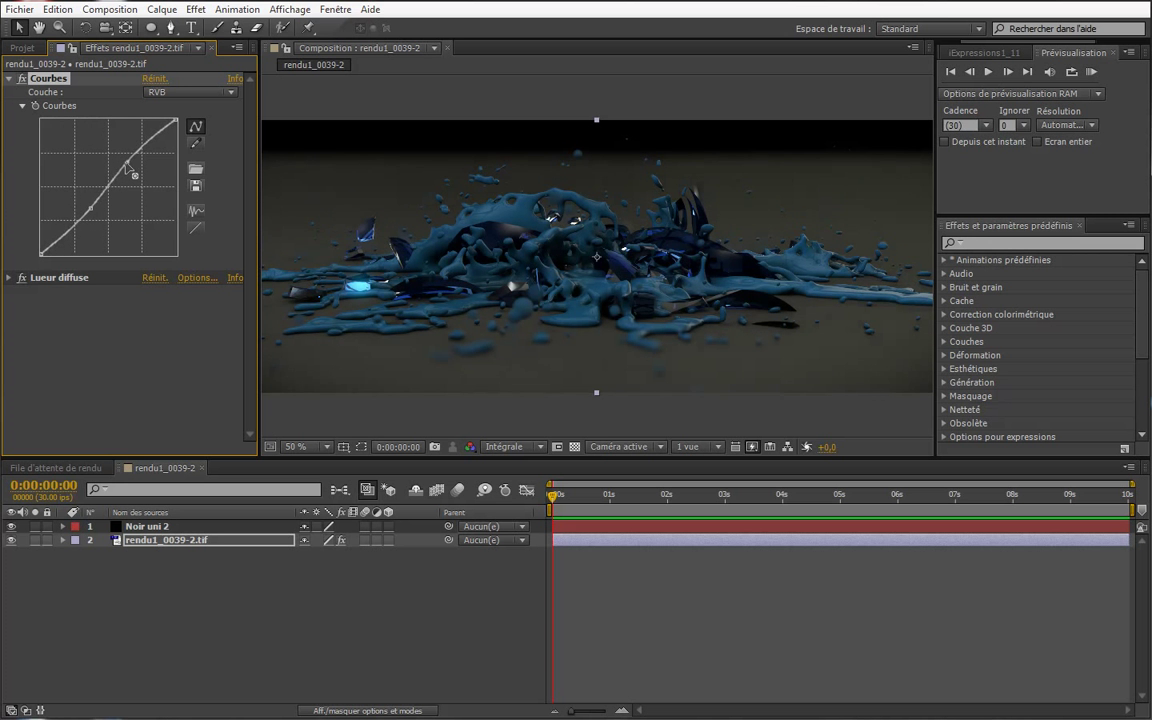
{"action": "left_click_drag", "start_coordinate": [131, 162], "coordinate": [121, 168]}
{"action": "left_click_drag", "start_coordinate": [89, 209], "coordinate": [87, 212]}
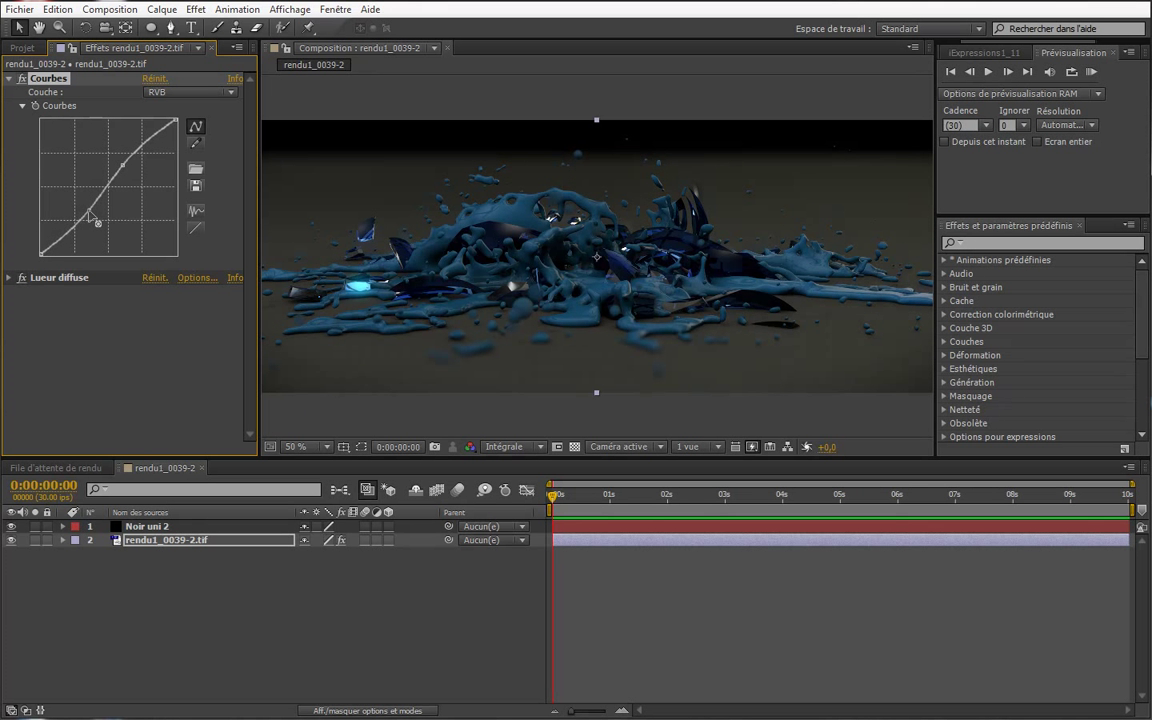
Switch Courbes to the Bleu channel and reshape its curve with two points for a warmer background
{"action": "left_click", "coordinate": [175, 92]}
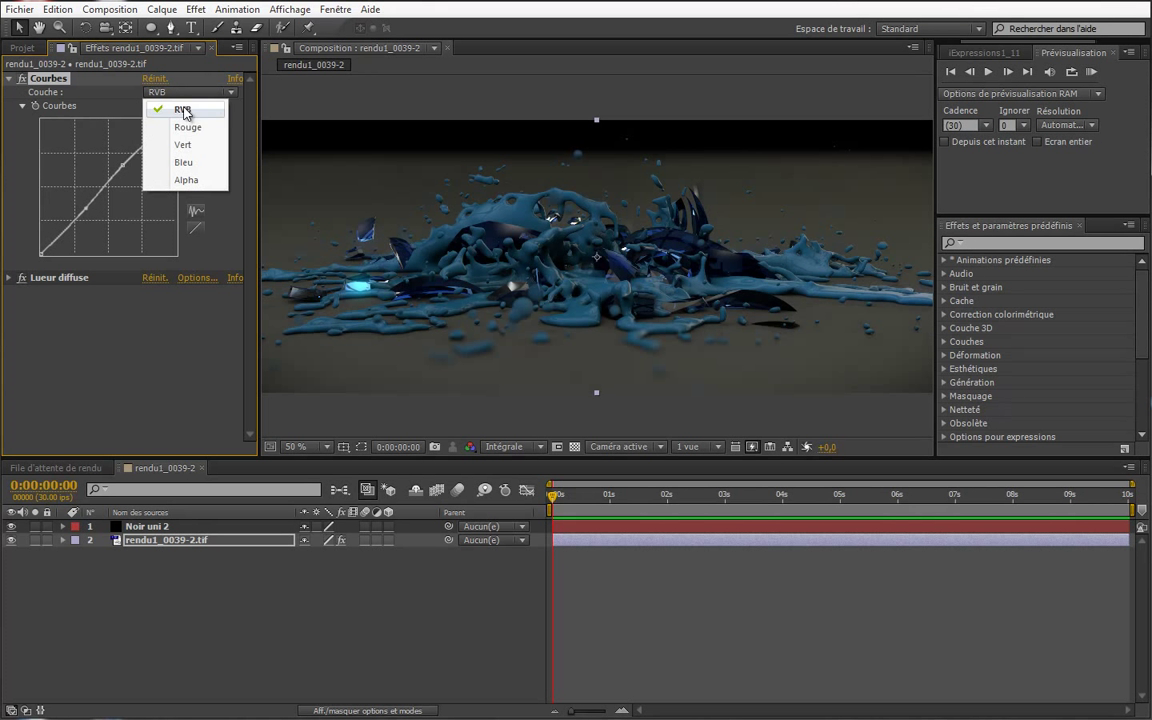
{"action": "left_click", "coordinate": [190, 162]}
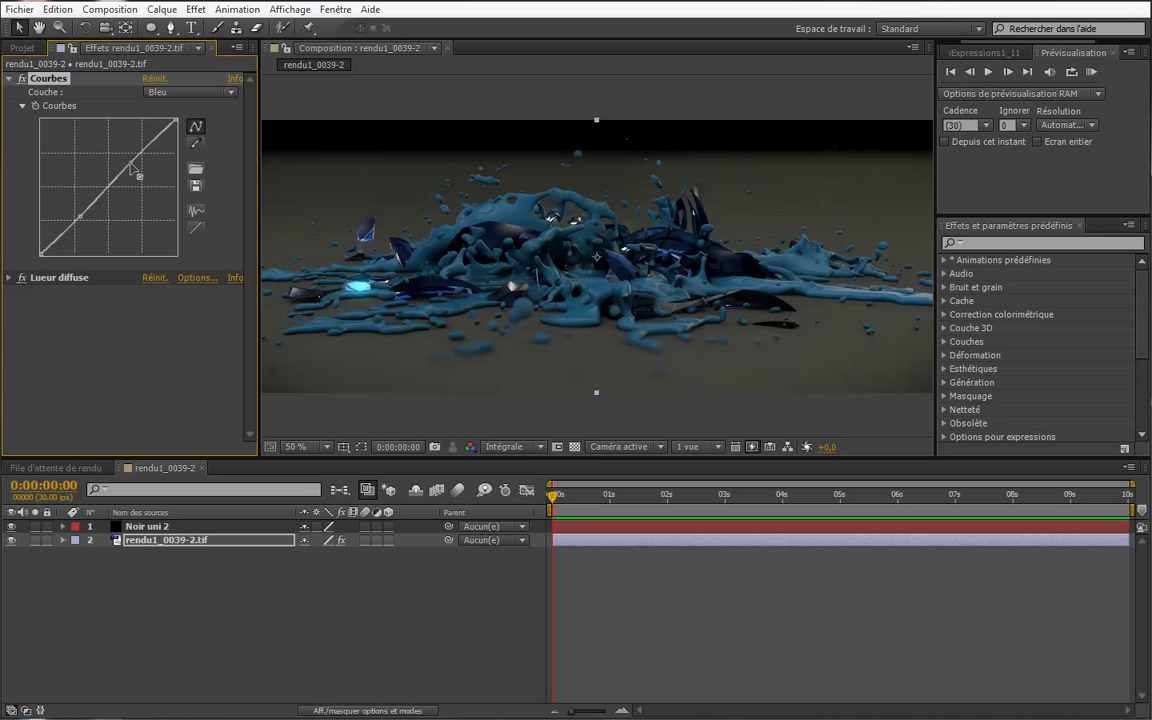
{"action": "left_click_drag", "start_coordinate": [131, 166], "coordinate": [111, 178]}
{"action": "left_click_drag", "start_coordinate": [78, 216], "coordinate": [119, 177]}
{"action": "scroll", "coordinate": [543, 283], "scroll_direction": "down", "scroll_amount": 3}
{"action": "scroll", "coordinate": [543, 283], "scroll_direction": "up", "scroll_amount": 3}
{"action": "scroll", "coordinate": [543, 283], "scroll_direction": "up", "scroll_amount": 2}
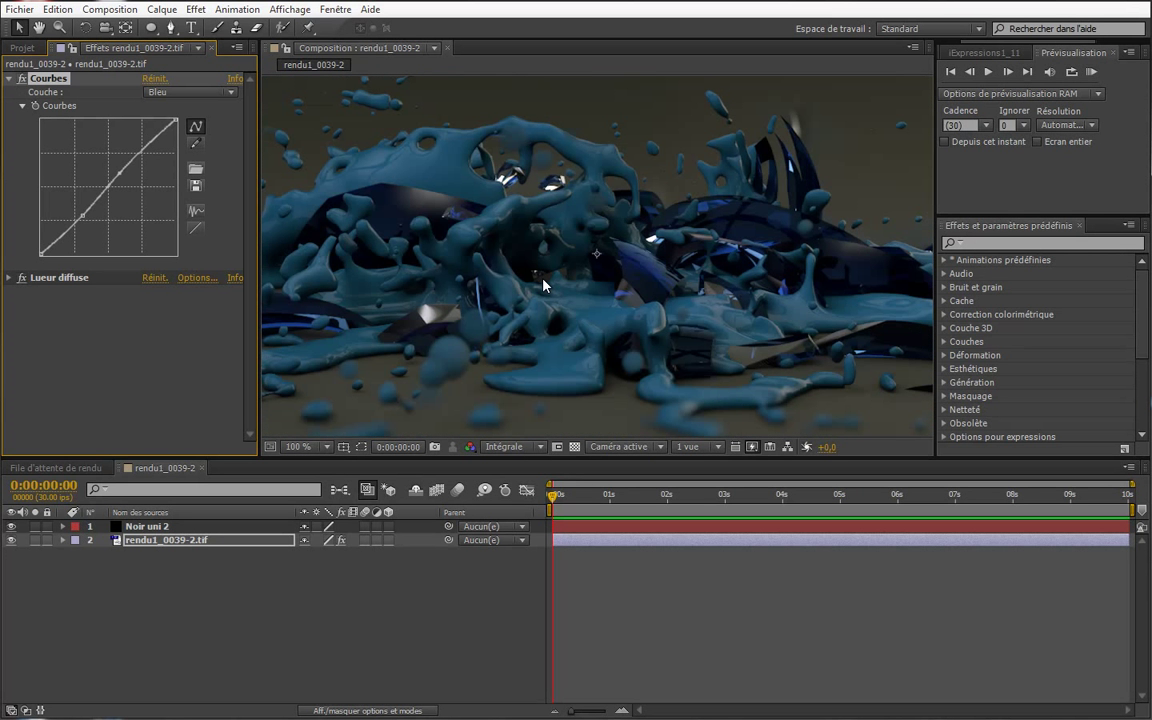
{"action": "scroll", "coordinate": [543, 285], "scroll_direction": "down", "scroll_amount": 2}
{"action": "scroll", "coordinate": [543, 285], "scroll_direction": "down", "scroll_amount": 1}
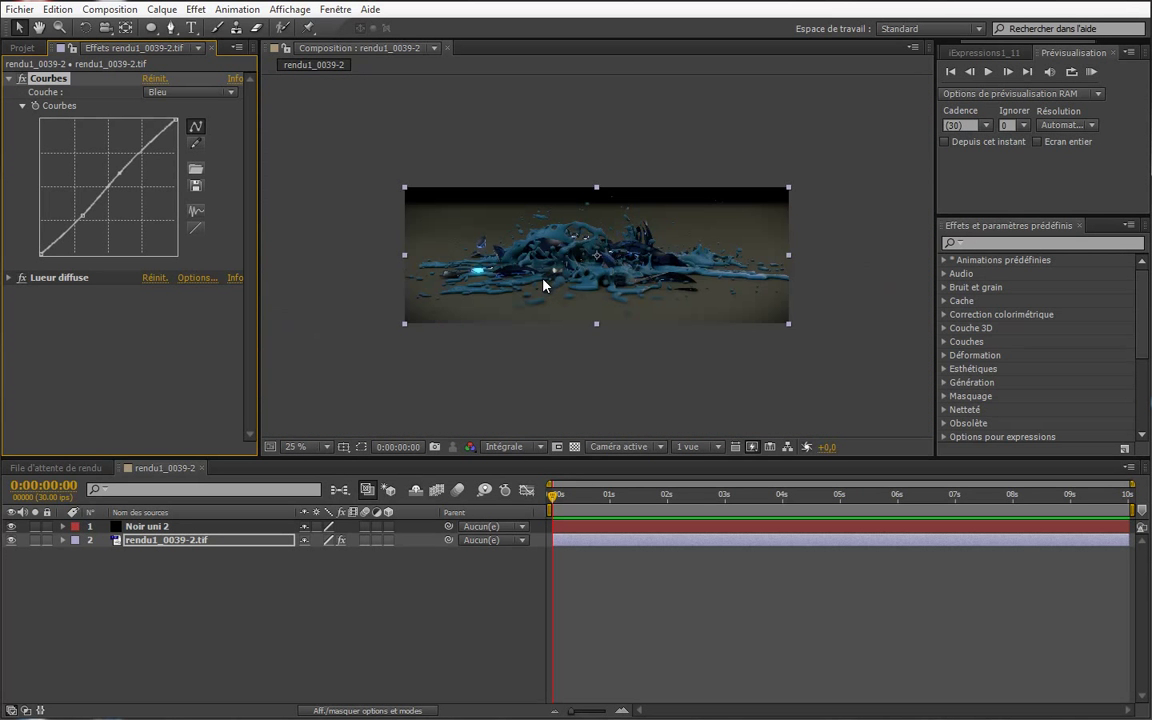
{"action": "scroll", "coordinate": [543, 285], "scroll_direction": "up", "scroll_amount": 1}
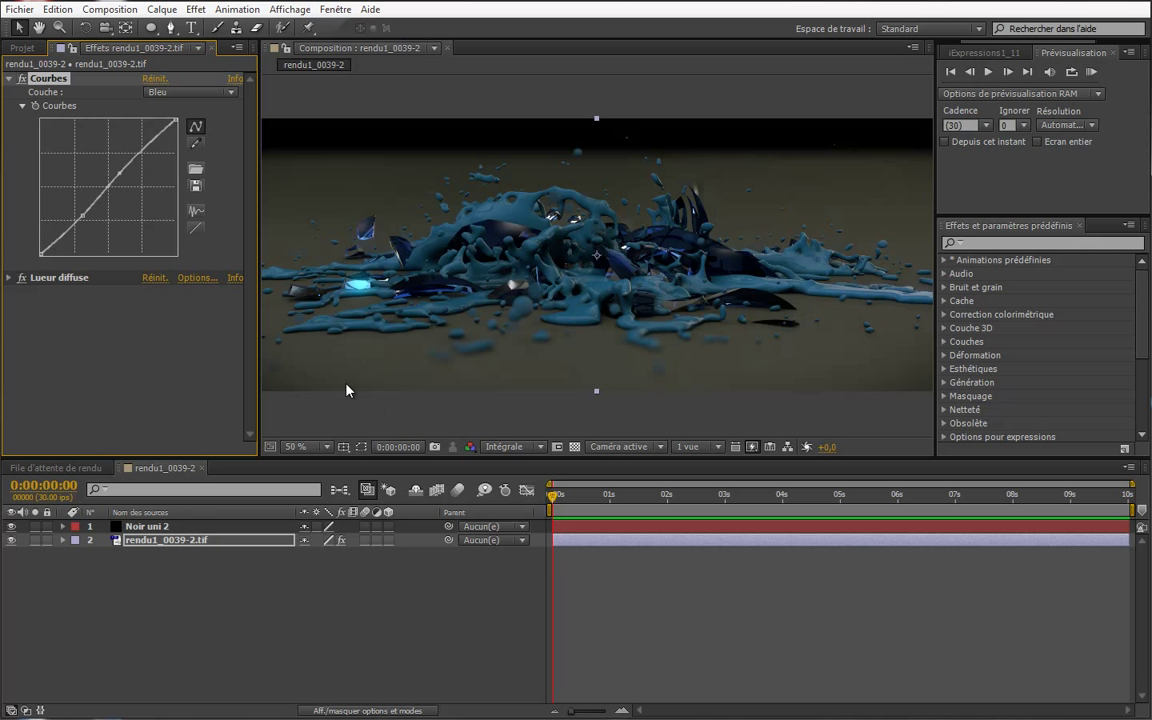
Start Save As and browse to projets > !tutos > explosion ball
{"action": "left_click", "coordinate": [19, 9]}
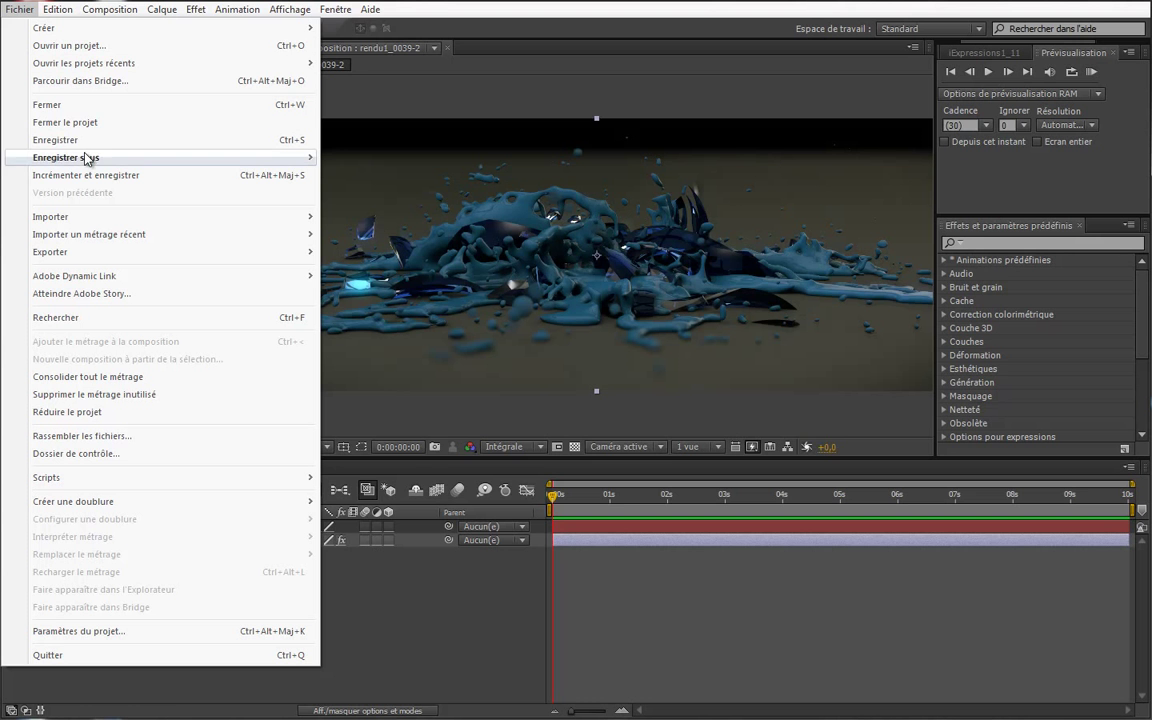
{"action": "left_click", "coordinate": [385, 158]}
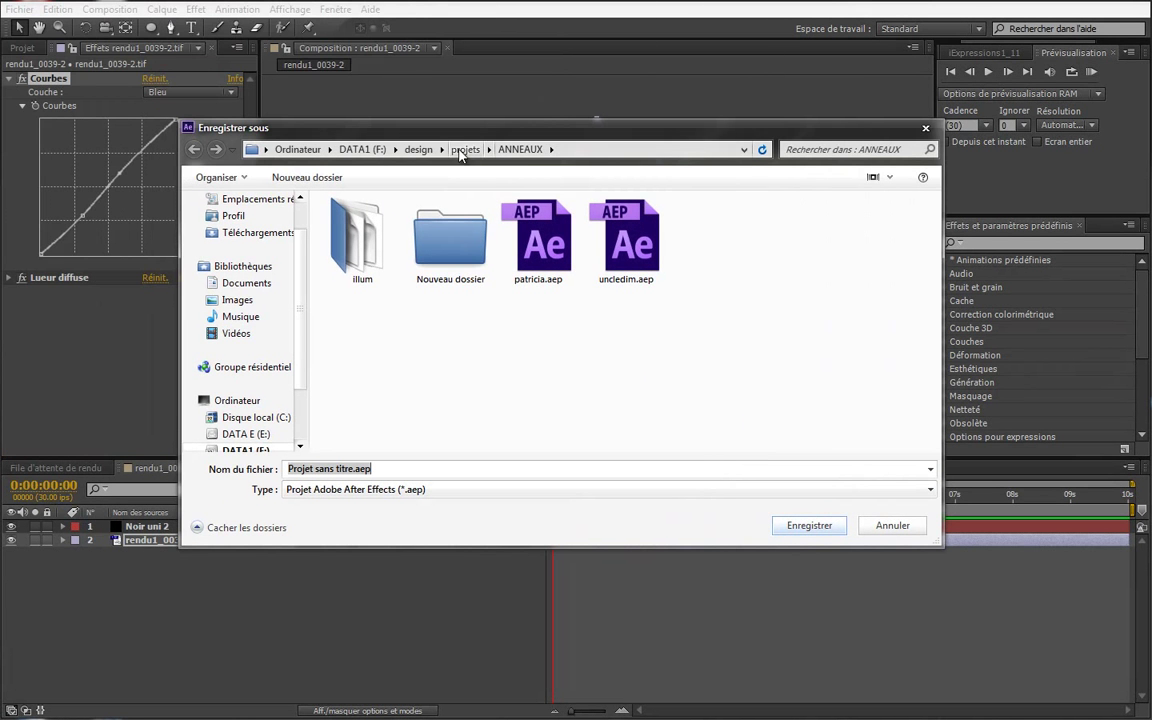
{"action": "left_click", "coordinate": [463, 149]}
{"action": "double_click", "coordinate": [361, 260]}
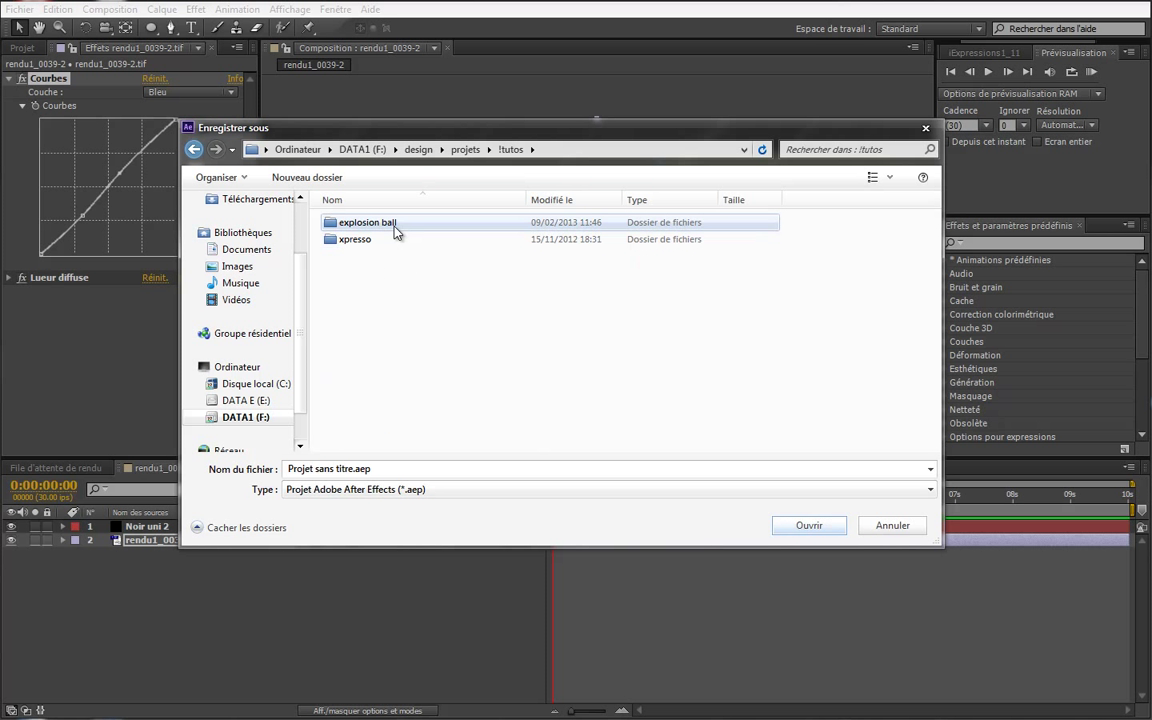
{"action": "double_click", "coordinate": [355, 226]}
Create a new folder named ae in explosion ball and open it
{"action": "right_click", "coordinate": [388, 353]}
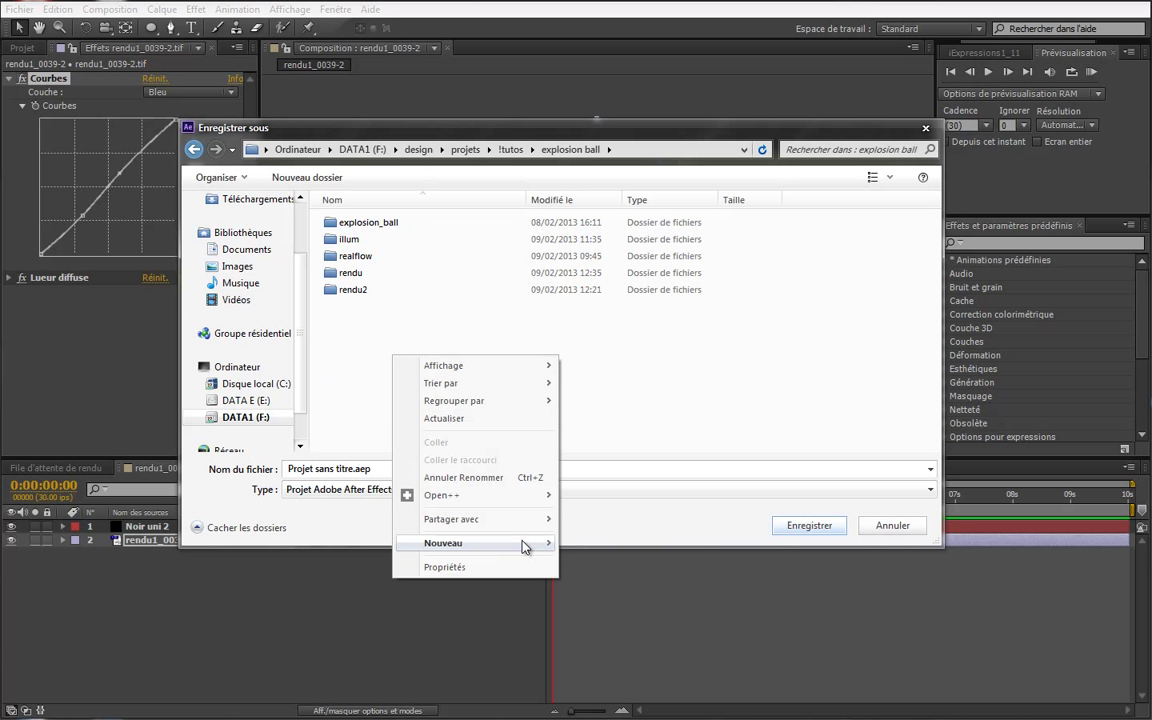
{"action": "mouse_move", "coordinate": [527, 545]}
{"action": "left_click", "coordinate": [636, 546]}
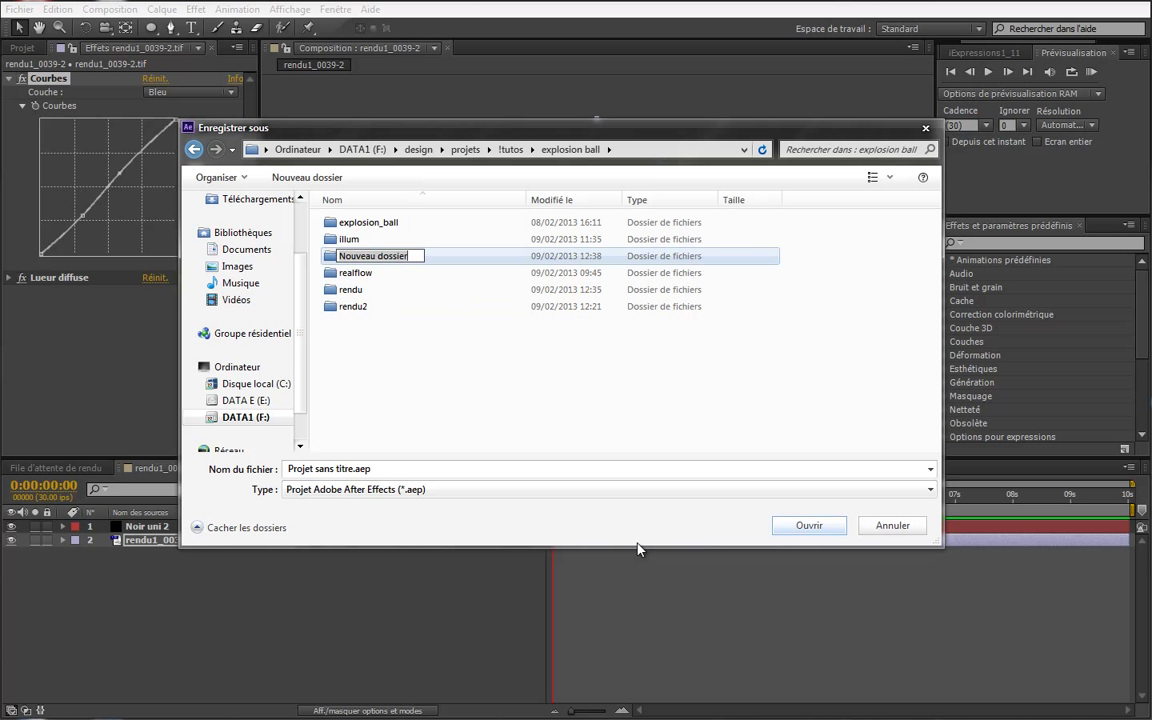
{"action": "type", "text": "ae"}
{"action": "key", "text": "Return"}
{"action": "key", "text": "Return"}
Save the project there as imagefix.aep
{"action": "double_click", "coordinate": [445, 469]}
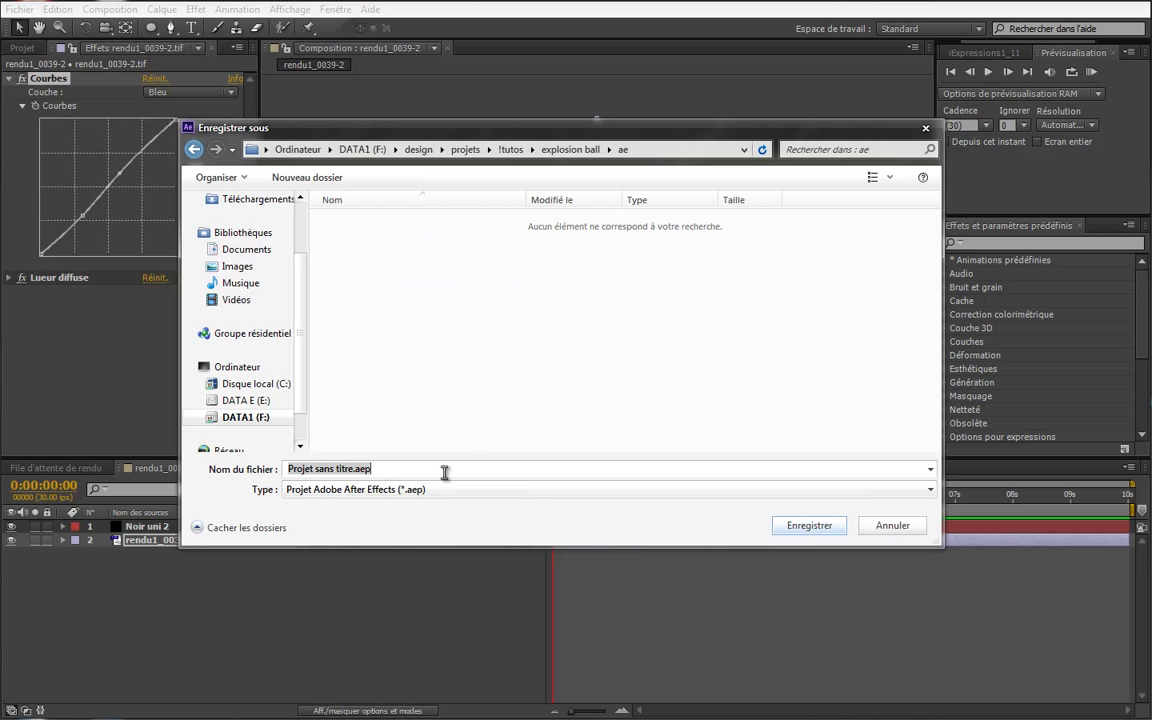
{"action": "type", "text": "imagefixe"}
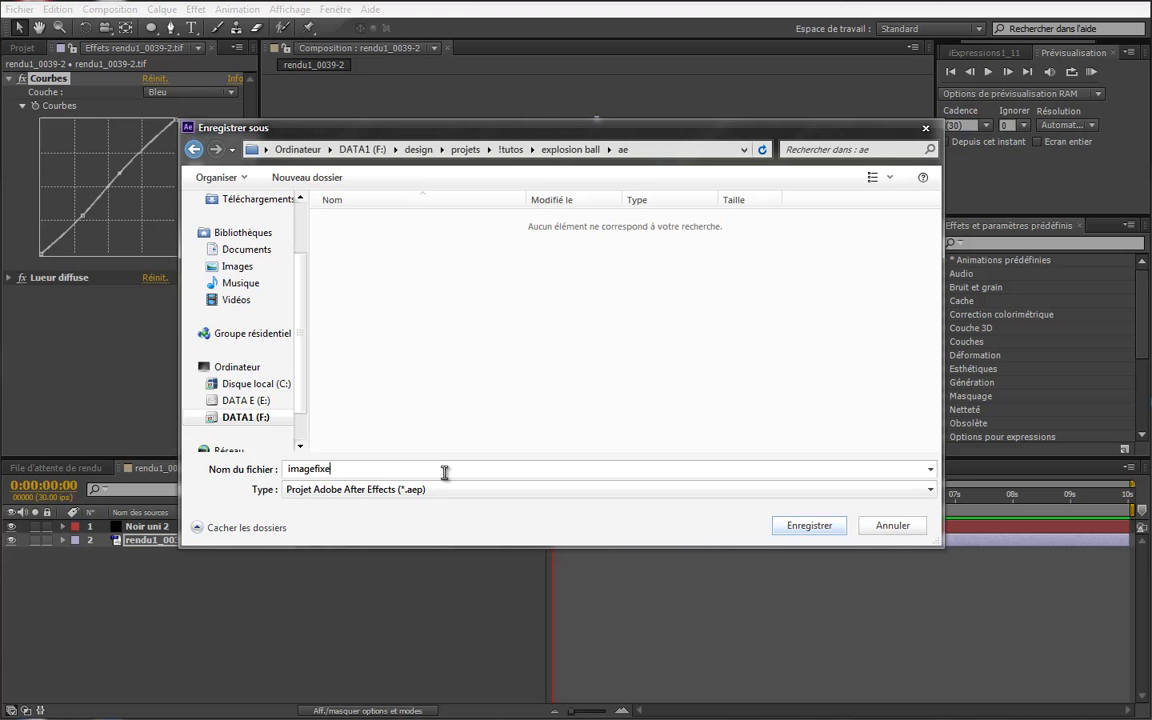
{"action": "key", "text": "Return"}
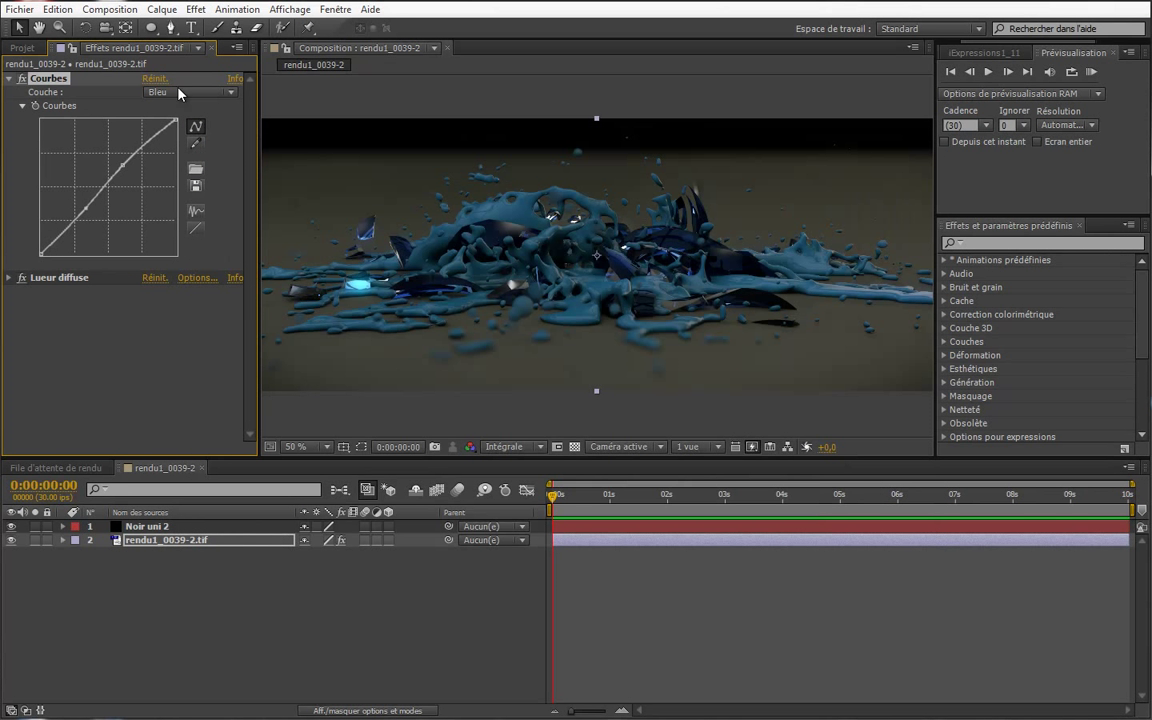
Send the current frame to the render queue with Séquence PNG as the output format
{"action": "left_click", "coordinate": [108, 10]}
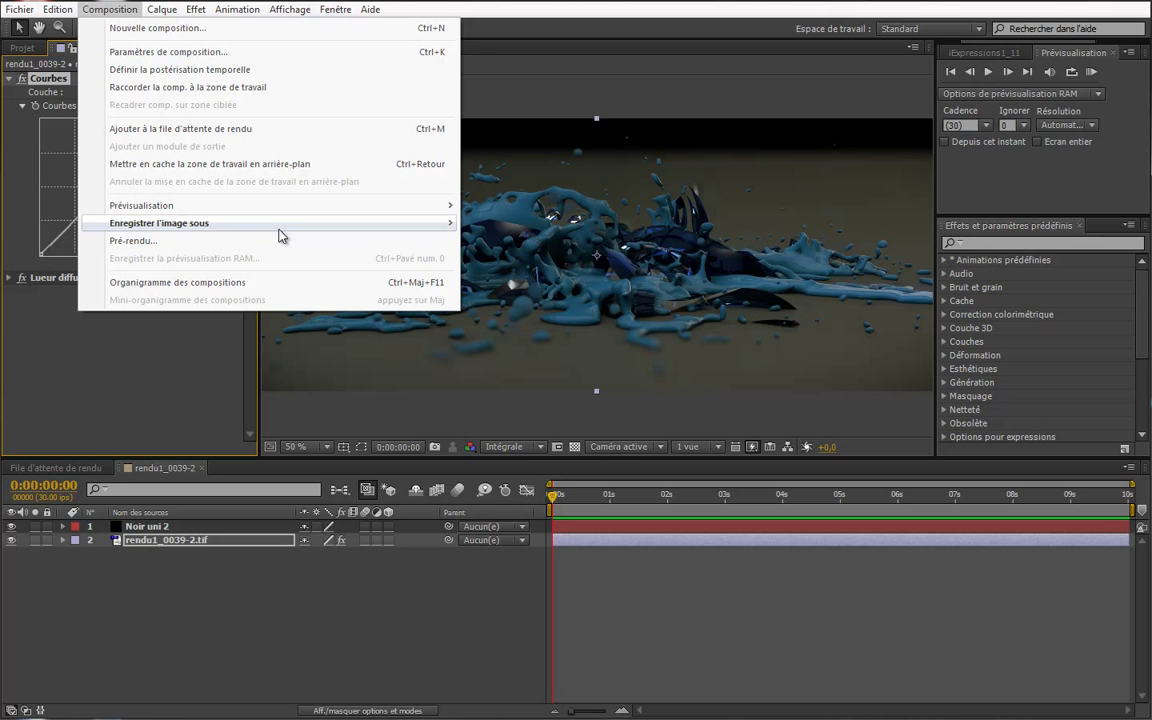
{"action": "mouse_move", "coordinate": [316, 229]}
{"action": "left_click", "coordinate": [488, 225]}
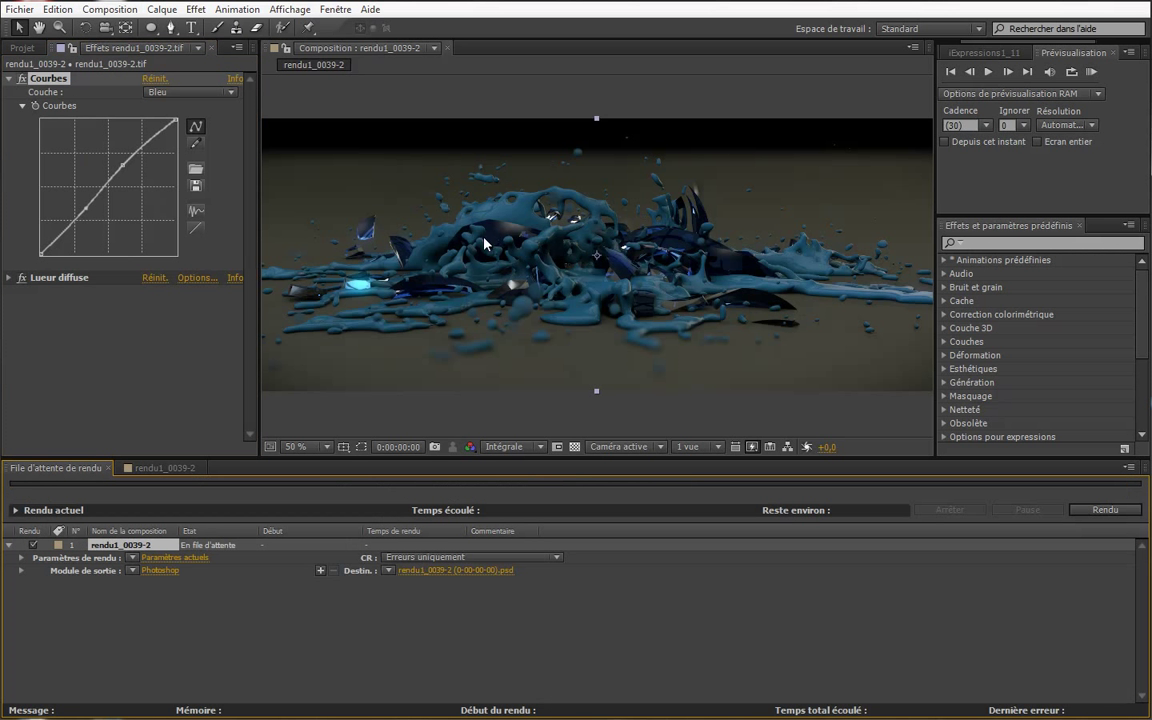
{"action": "left_click", "coordinate": [160, 571]}
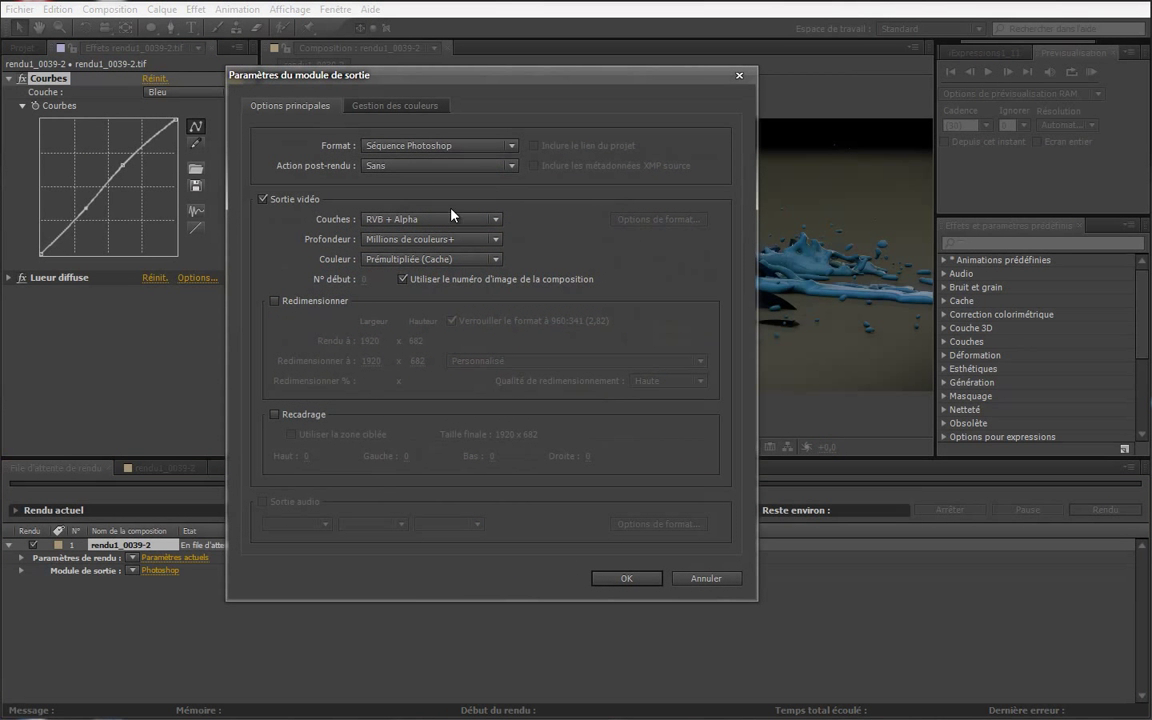
{"action": "left_click", "coordinate": [466, 147]}
{"action": "left_click", "coordinate": [415, 443]}
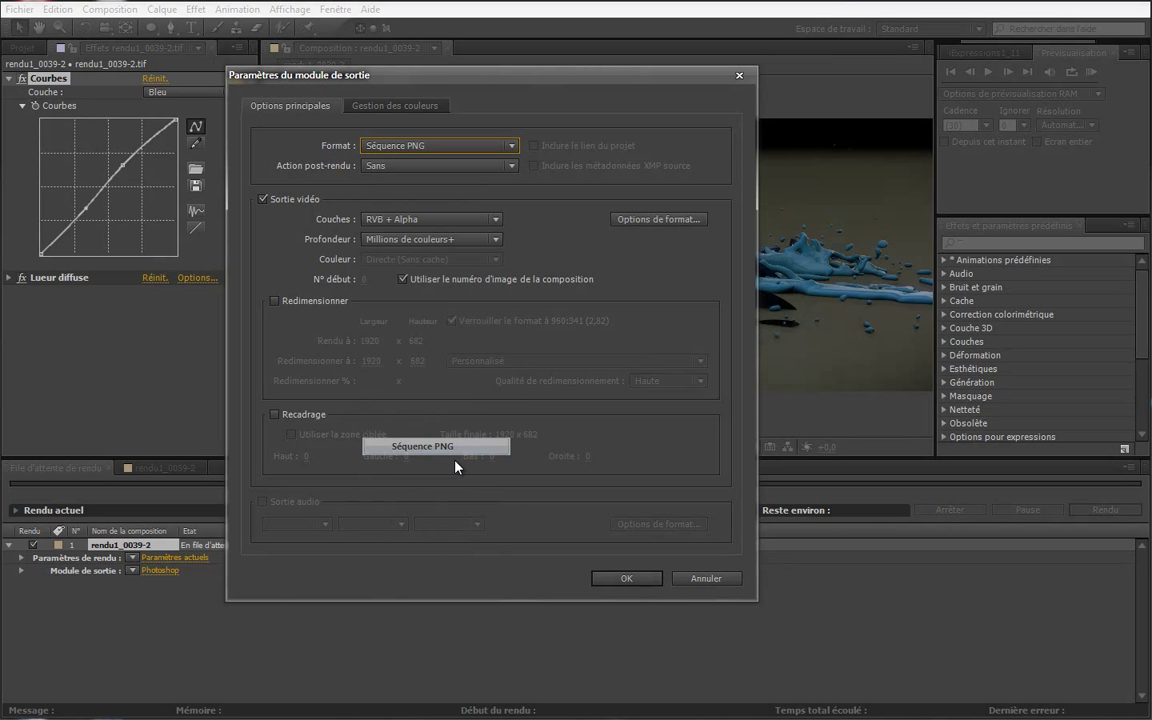
{"action": "left_click", "coordinate": [674, 233]}
{"action": "left_click", "coordinate": [485, 355]}
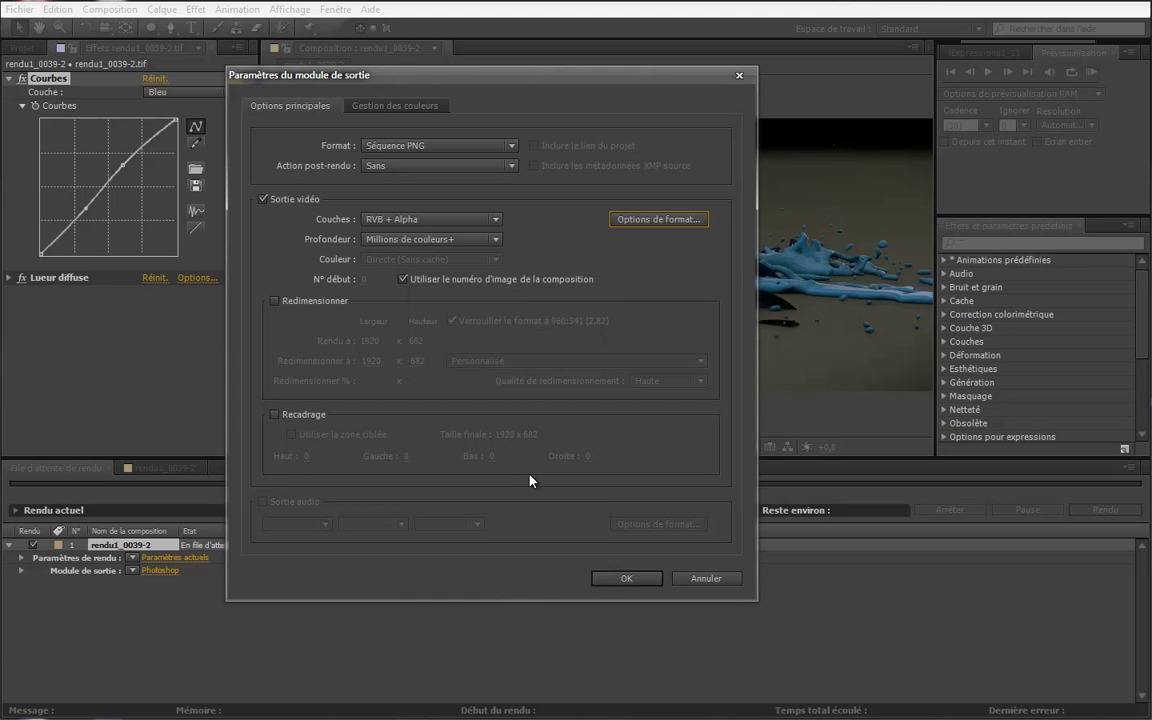
{"action": "left_click", "coordinate": [625, 580]}
Output to imagefice.png in !tutos > explosion ball > ae and render the composition
{"action": "left_click", "coordinate": [455, 578]}
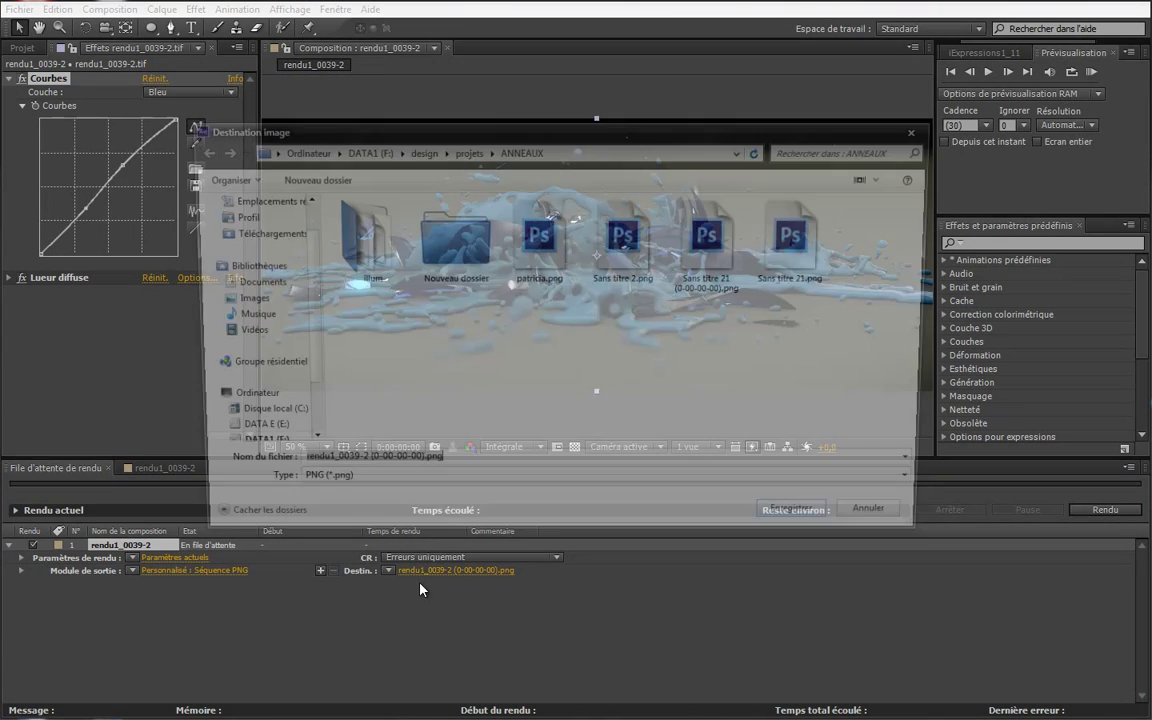
{"action": "left_click", "coordinate": [465, 149]}
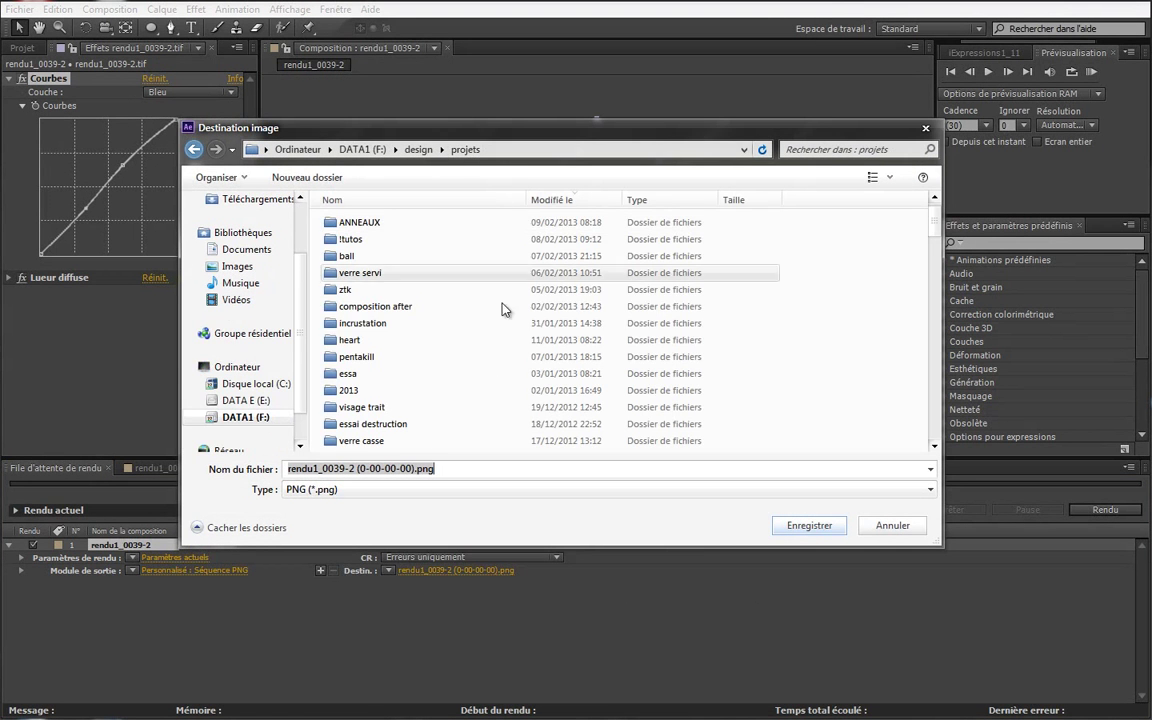
{"action": "double_click", "coordinate": [352, 239]}
{"action": "double_click", "coordinate": [383, 224]}
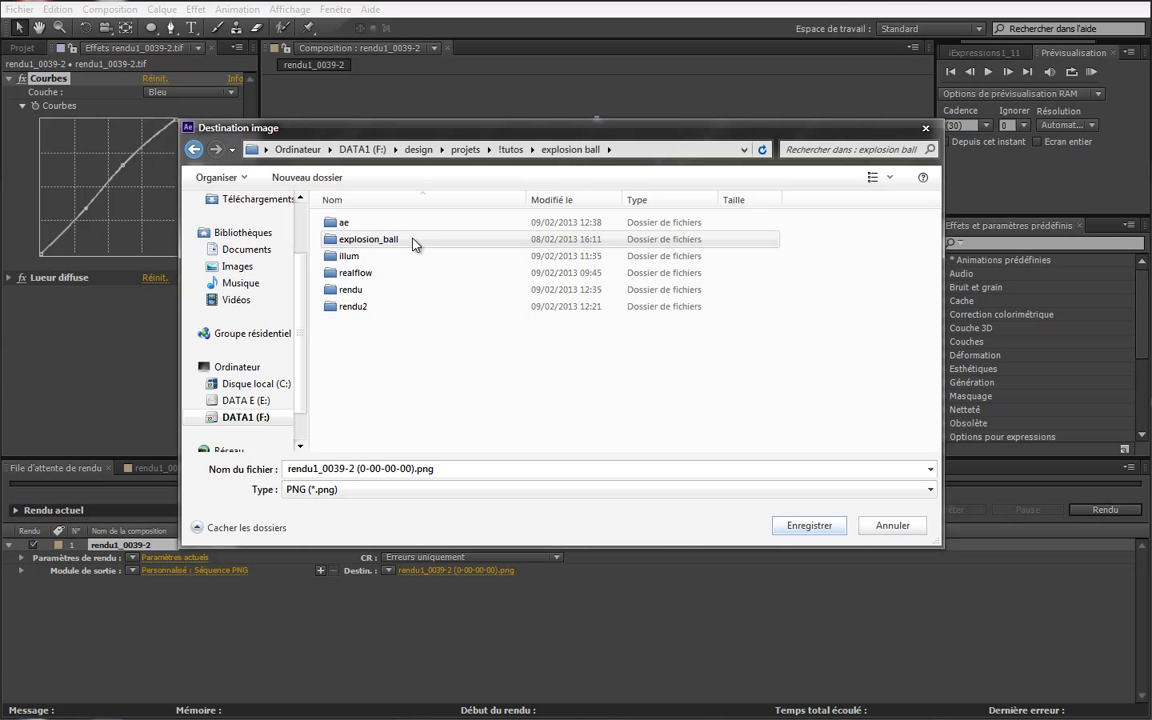
{"action": "double_click", "coordinate": [340, 222]}
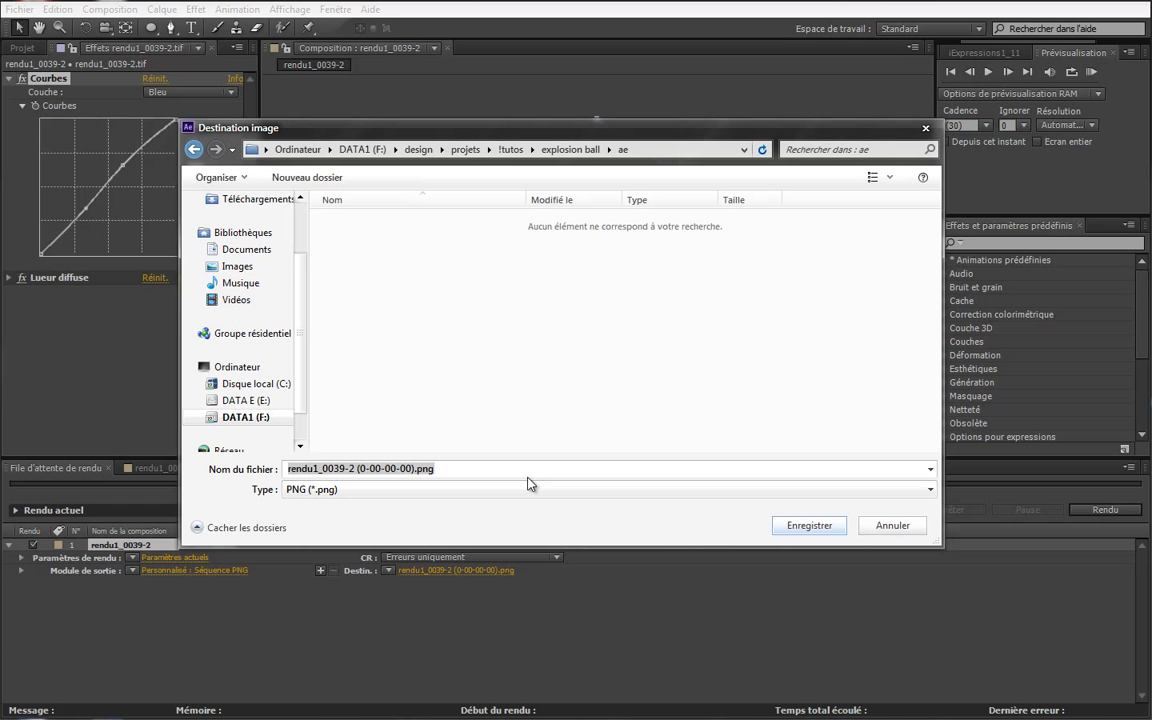
{"action": "type", "text": "image"}
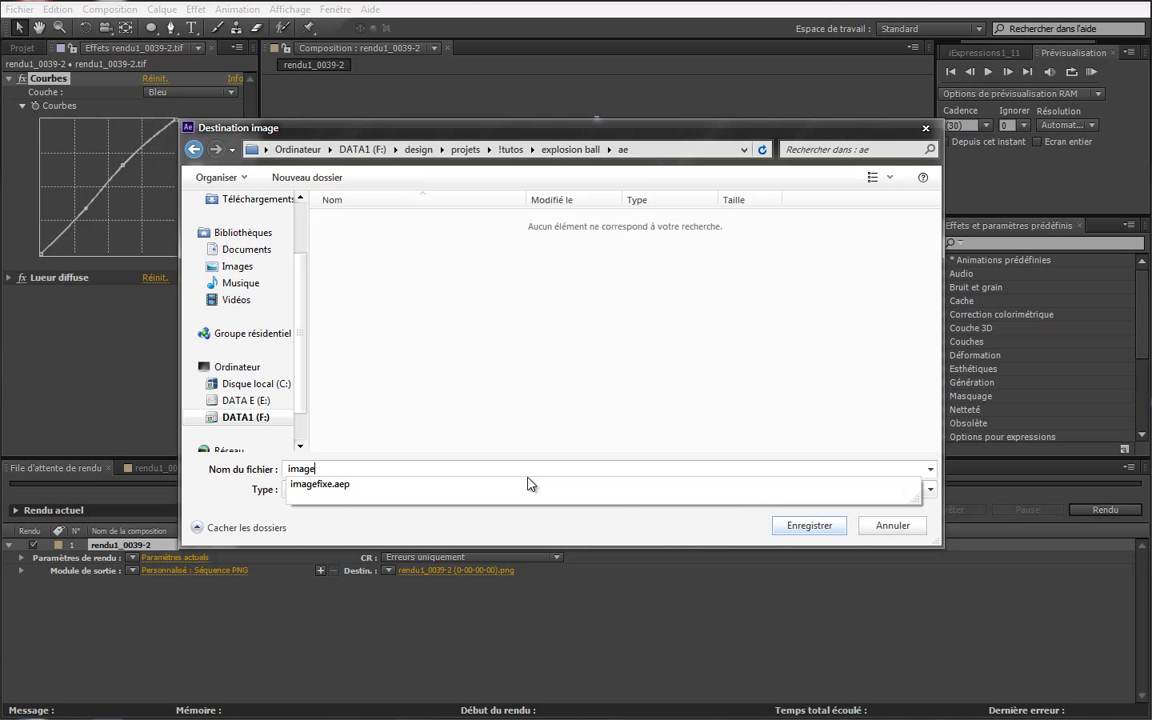
{"action": "type", "text": "fice"}
{"action": "key", "text": "Return"}
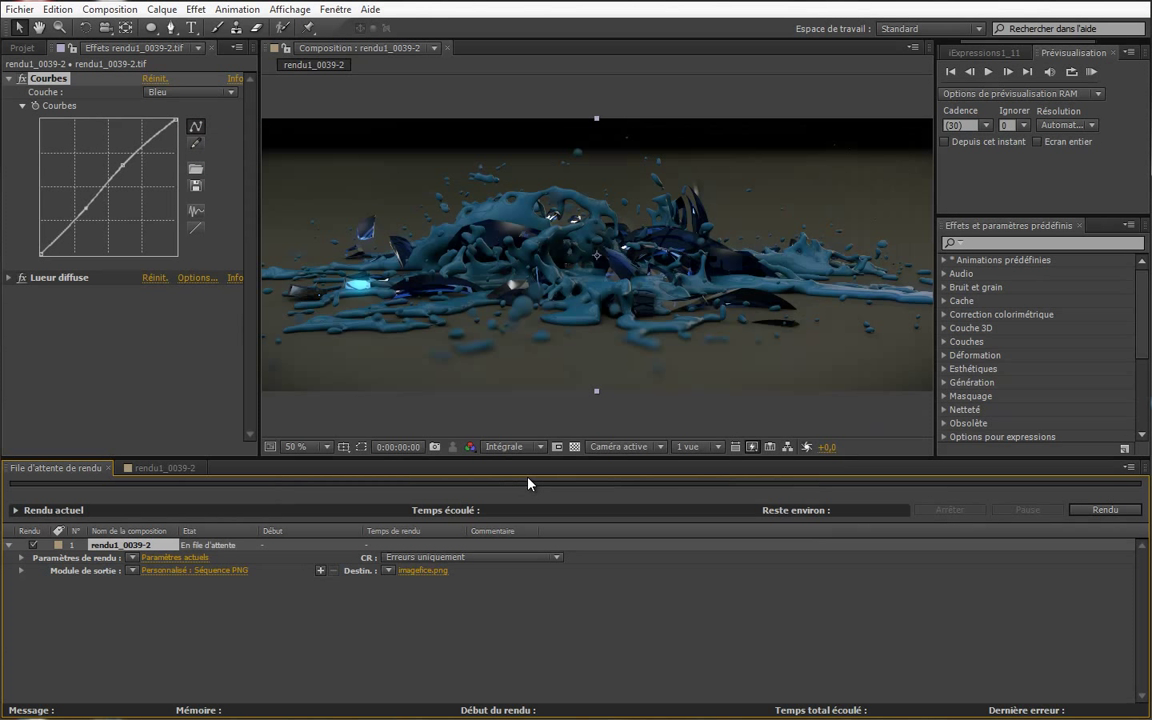
{"action": "left_click", "coordinate": [1093, 507]}
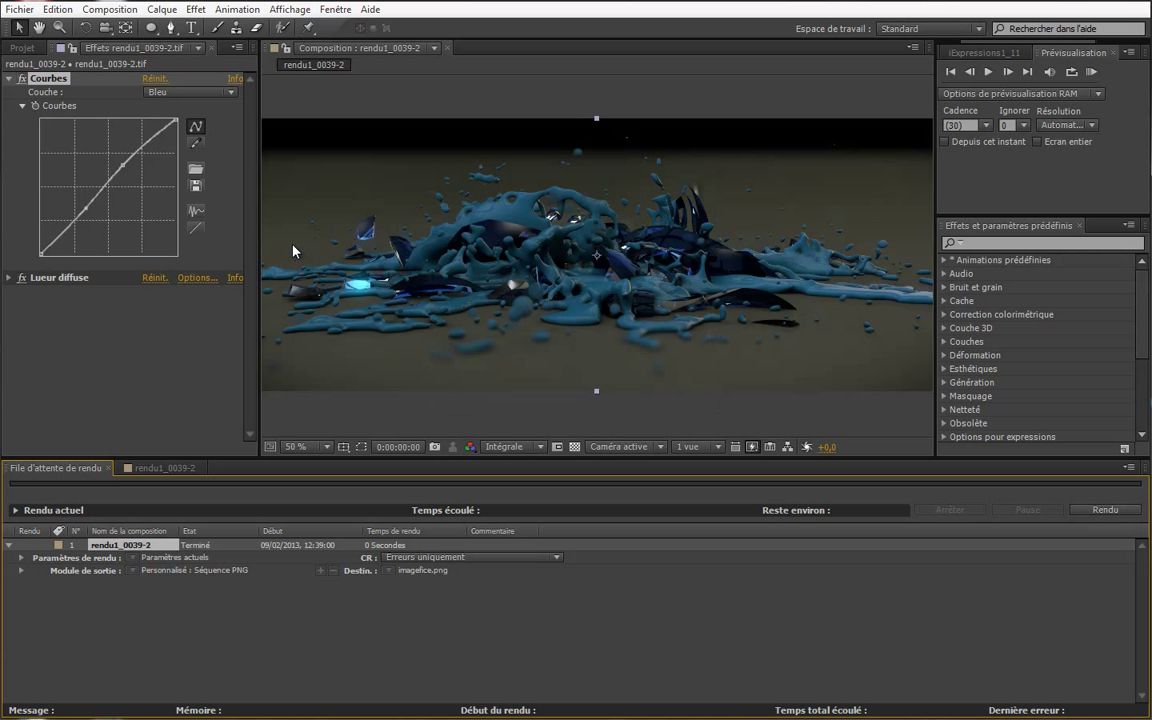
{"action": "left_click", "coordinate": [24, 47]}
Close the project and import rendu2_[0000-0150].tif from the rendu2 folder as a TIFF sequence
{"action": "left_click", "coordinate": [17, 12]}
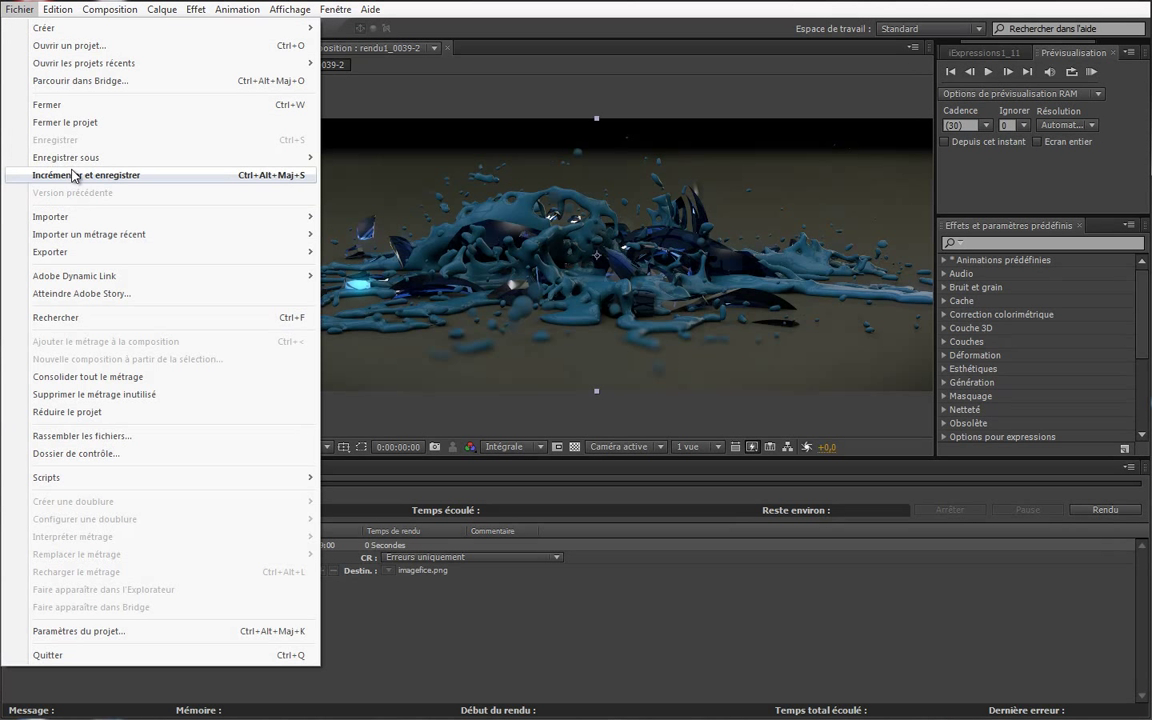
{"action": "left_click", "coordinate": [108, 122]}
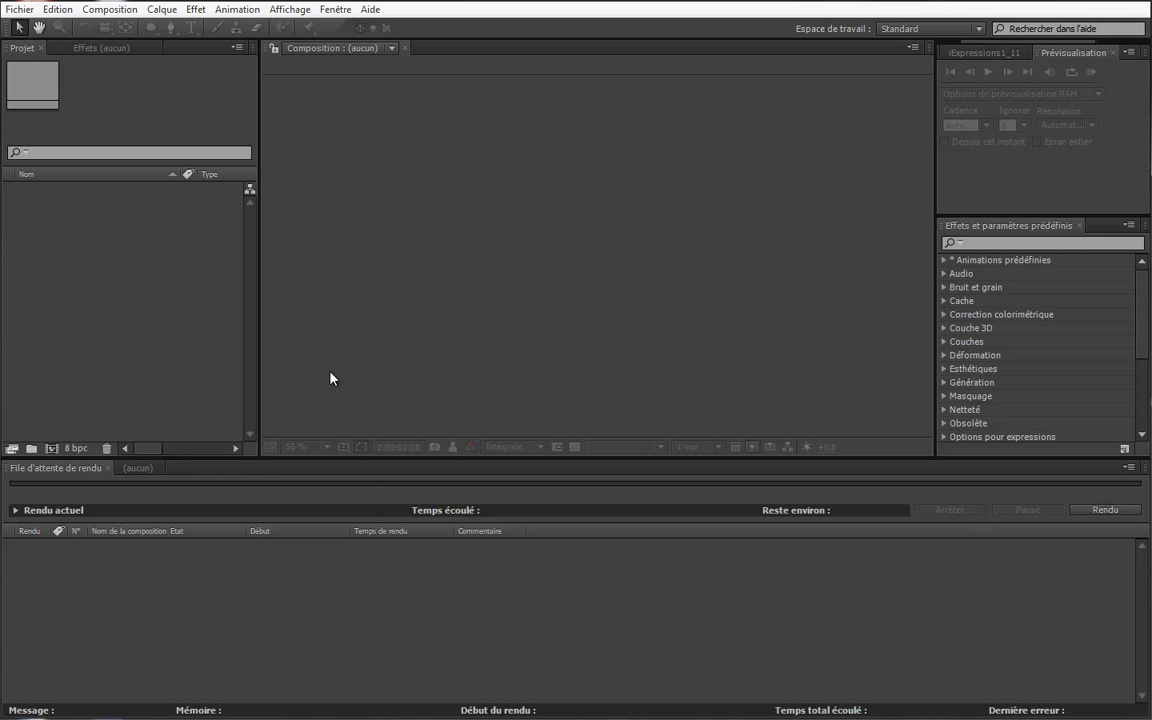
{"action": "right_click", "coordinate": [81, 279]}
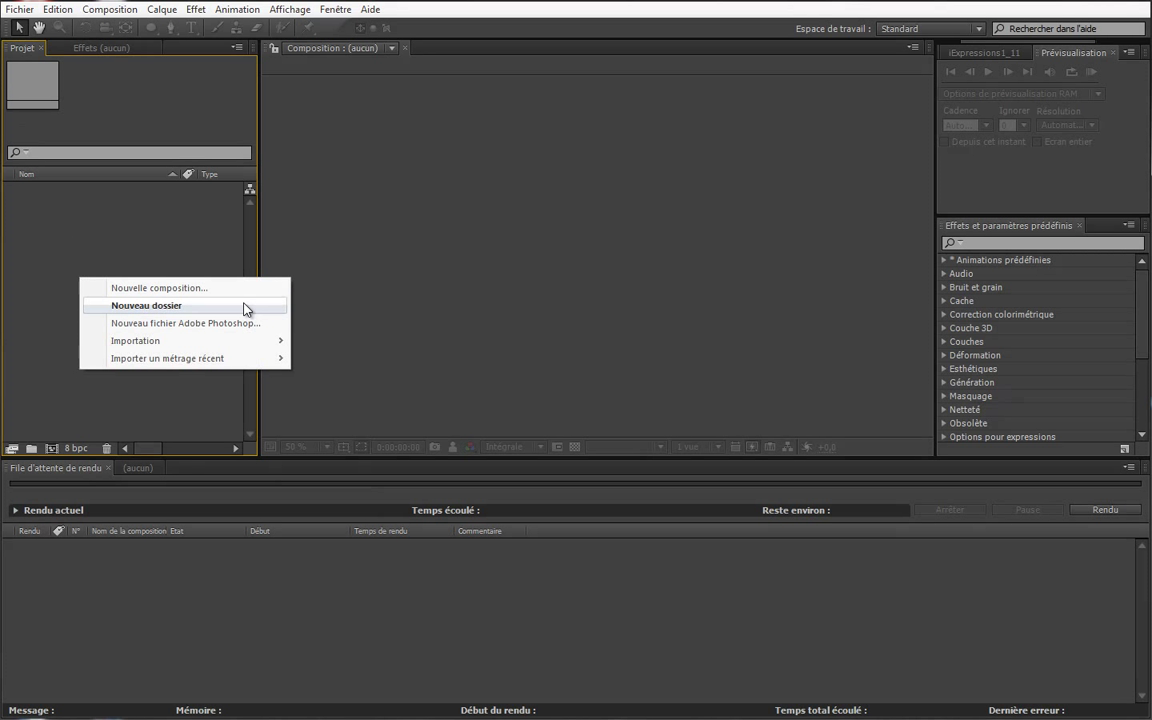
{"action": "mouse_move", "coordinate": [228, 350]}
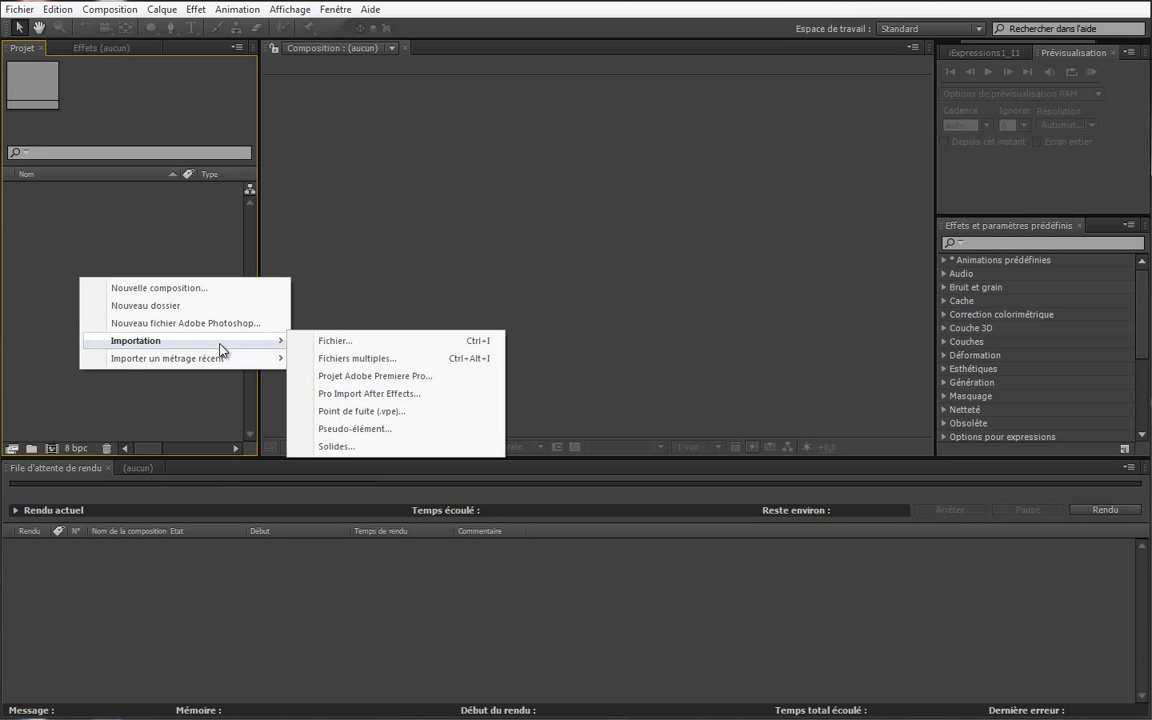
{"action": "left_click", "coordinate": [380, 341]}
{"action": "left_click_drag", "start_coordinate": [280, 28], "coordinate": [484, 114]}
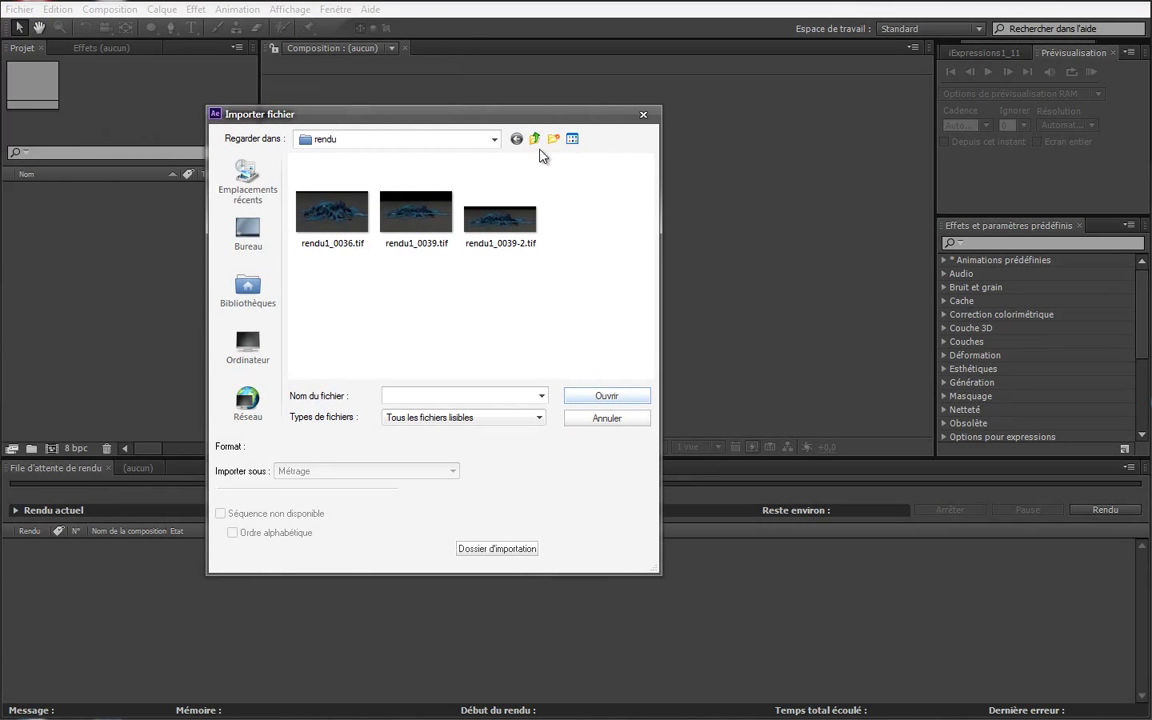
{"action": "left_click", "coordinate": [534, 138]}
{"action": "double_click", "coordinate": [310, 224]}
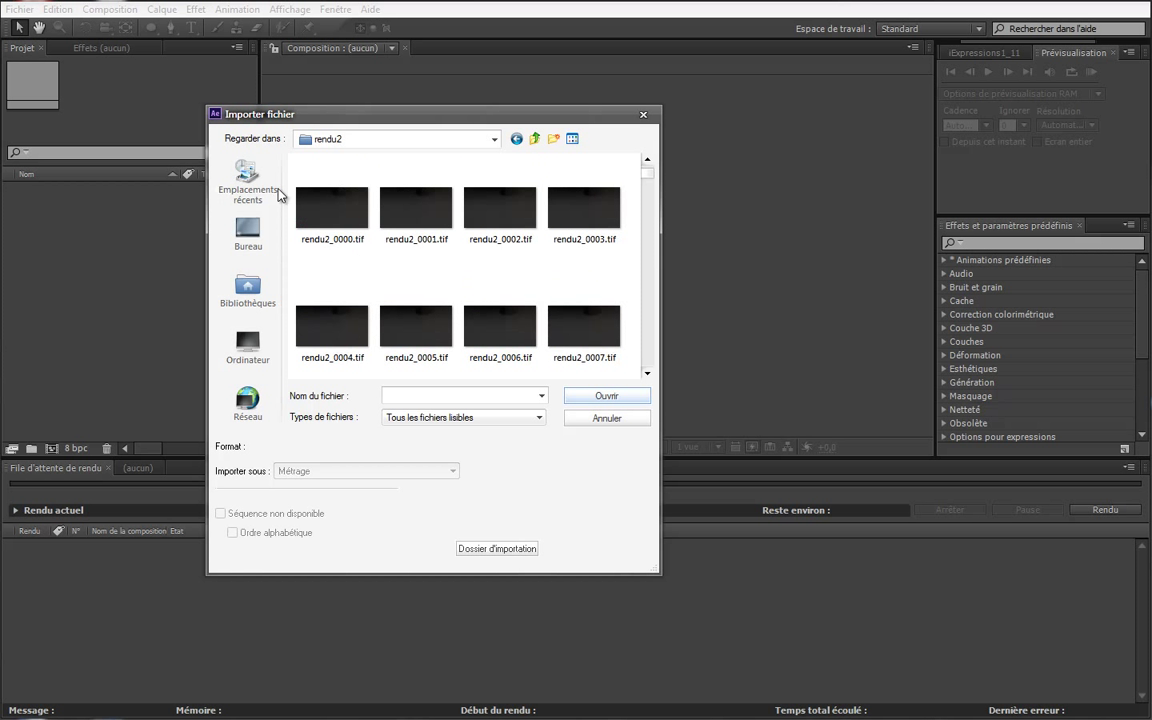
{"action": "left_click", "coordinate": [332, 215]}
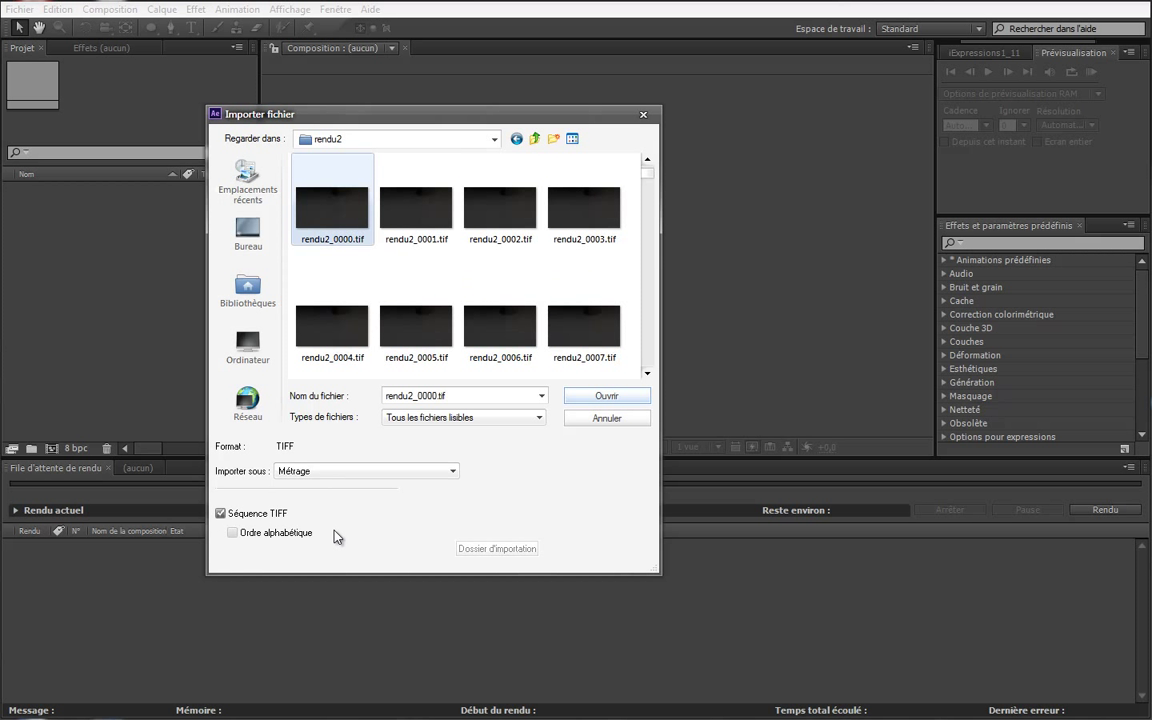
{"action": "left_click", "coordinate": [607, 398]}
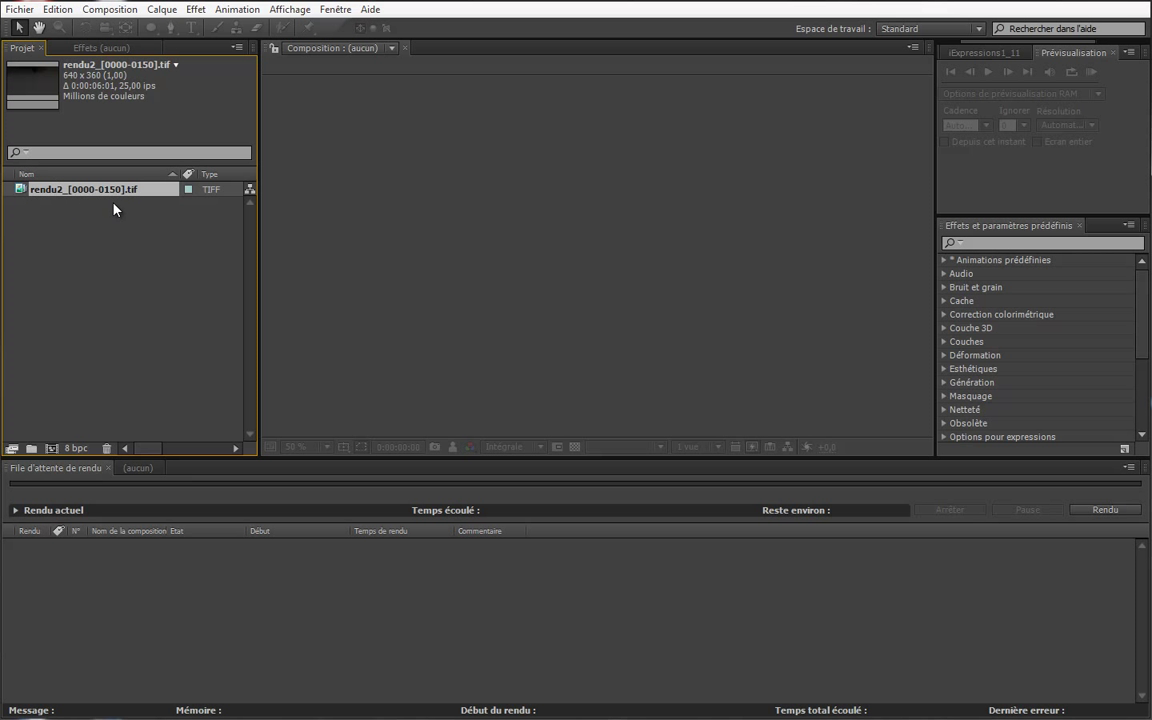
Build the rendu2 composition from the TIFF sequence, view it at 100%, and scrub through the frames
{"action": "left_click_drag", "start_coordinate": [48, 188], "coordinate": [52, 448]}
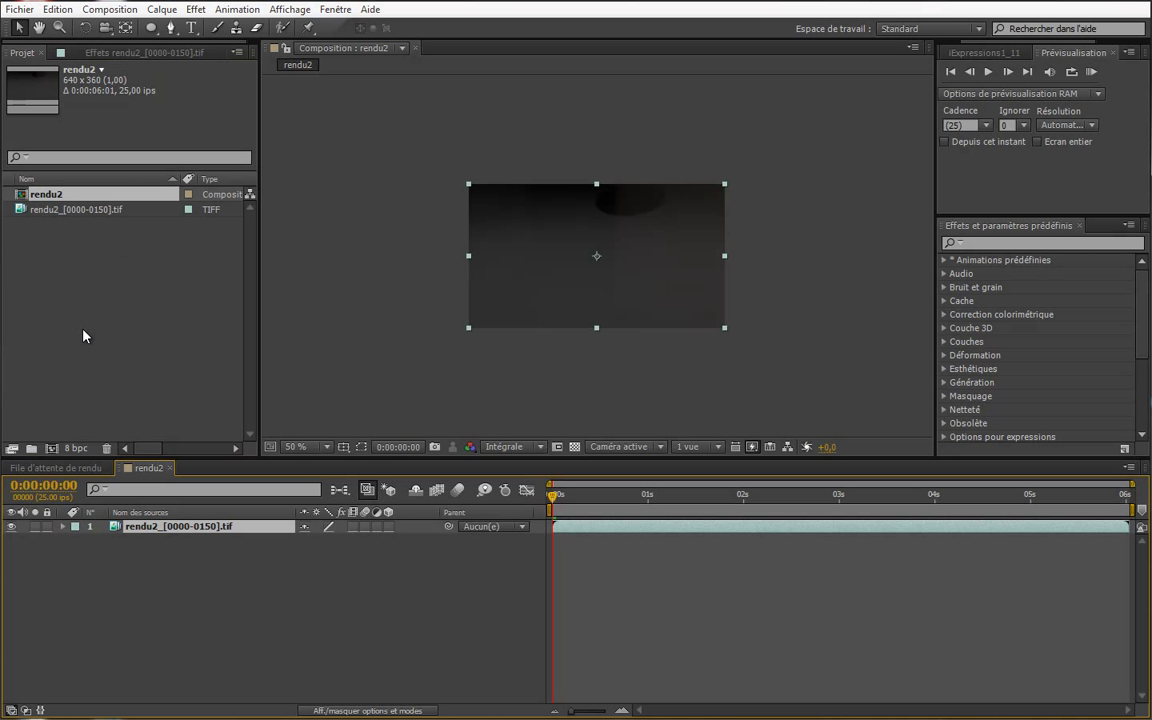
{"action": "key", "text": "slash"}
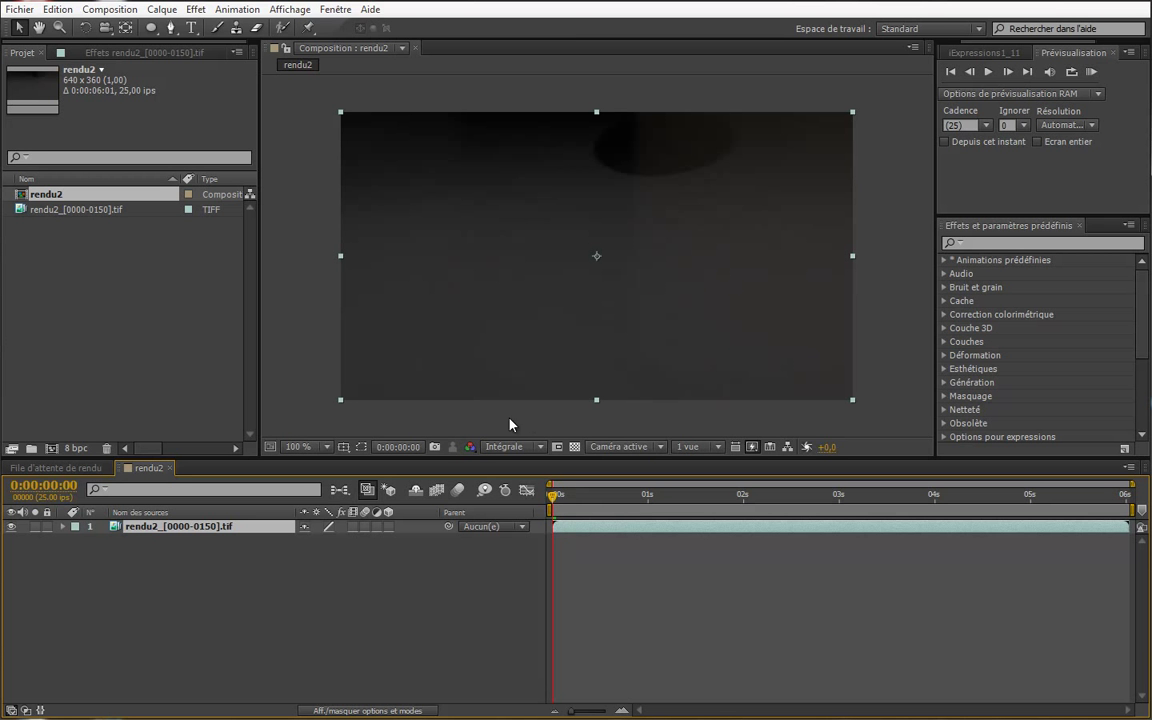
{"action": "mouse_move", "coordinate": [557, 500]}
{"action": "left_mouse_down"}
{"action": "mouse_move", "coordinate": [822, 510]}
{"action": "mouse_move", "coordinate": [698, 520]}
{"action": "left_mouse_up"}
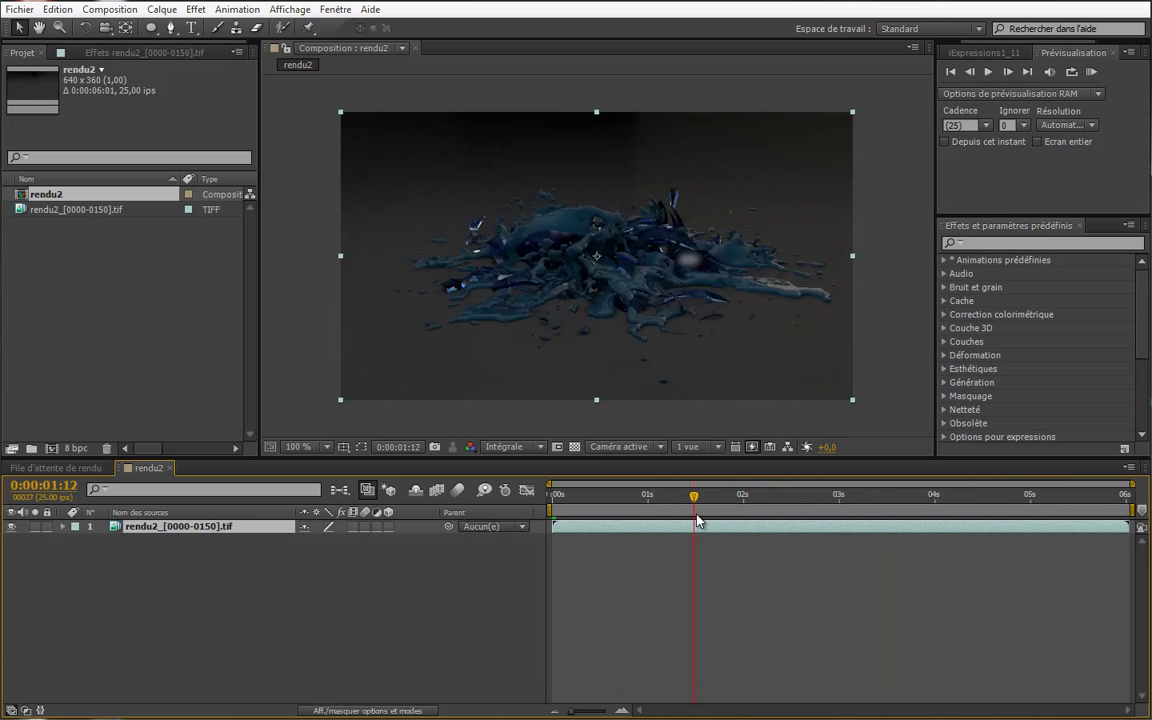
{"action": "left_click", "coordinate": [195, 578]}
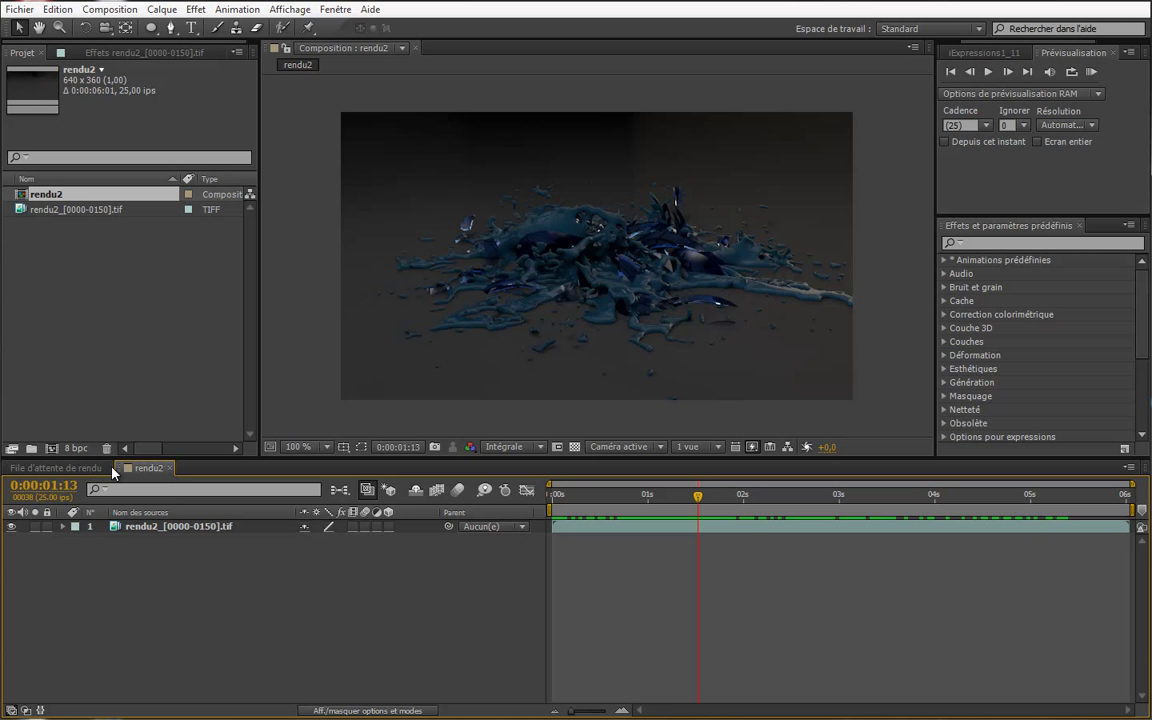
Add a black, composition-sized solid layer to the timeline
{"action": "right_click", "coordinate": [145, 567]}
{"action": "mouse_move", "coordinate": [262, 576]}
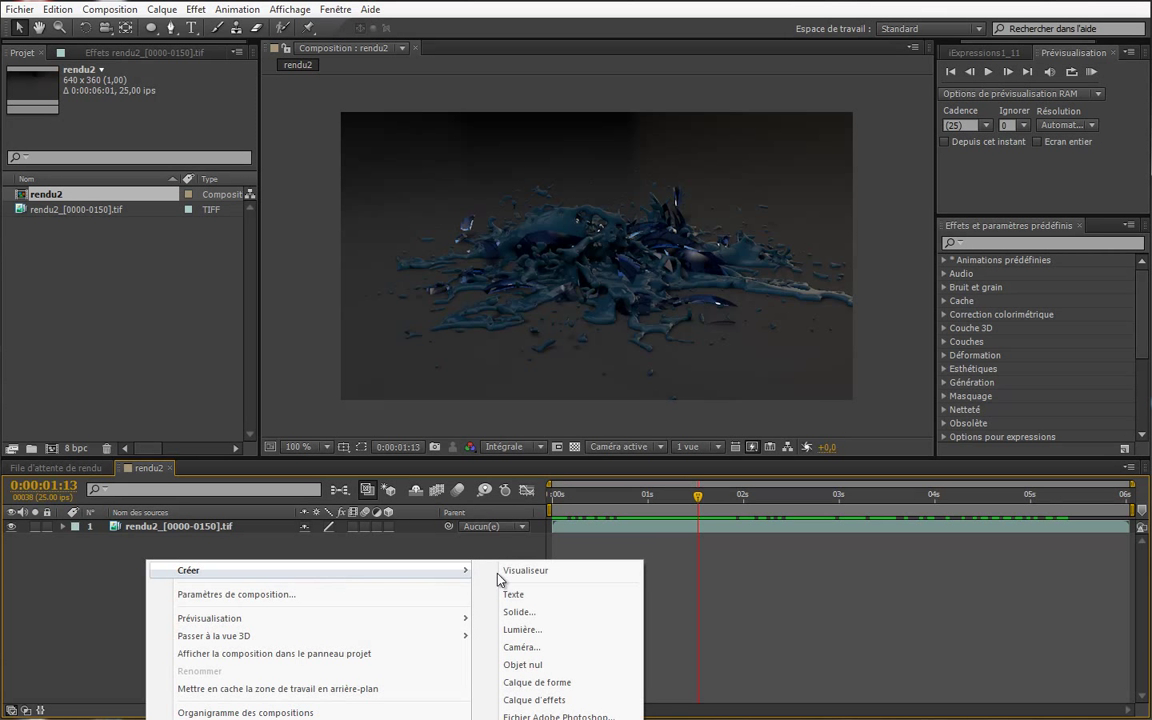
{"action": "left_click", "coordinate": [540, 612]}
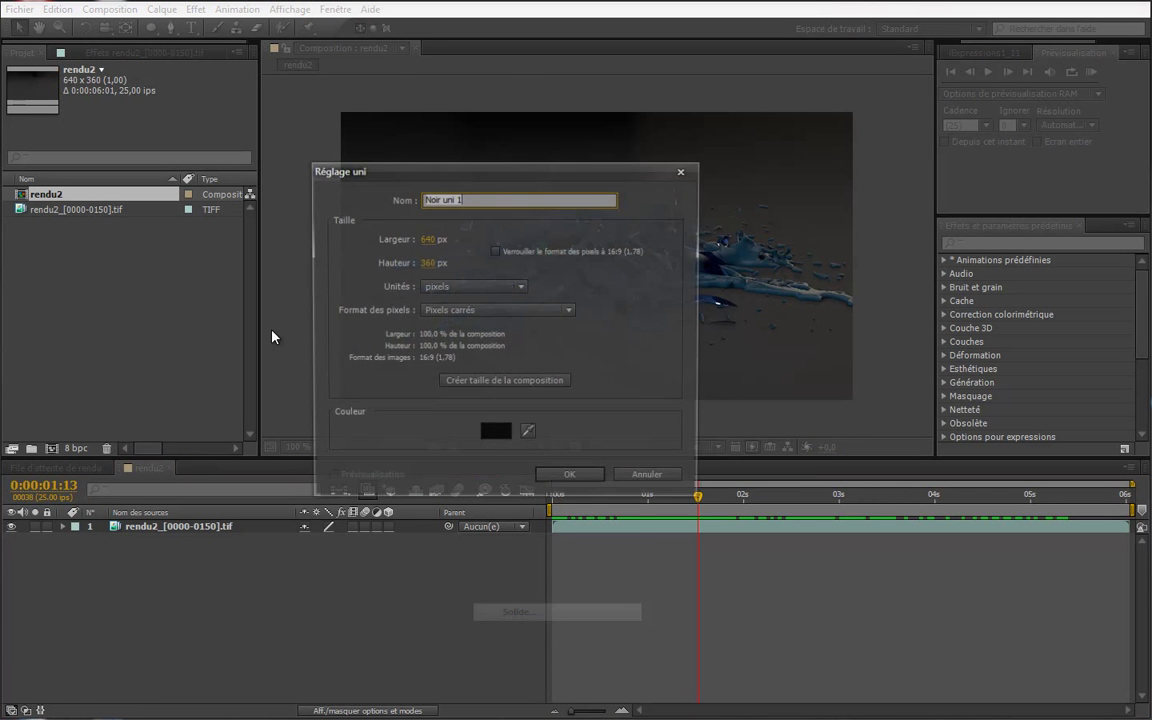
{"action": "left_click", "coordinate": [570, 479]}
Give the solid an inverted ellipse mask with 95 px feather and 67 px expansion
{"action": "double_click", "coordinate": [151, 27]}
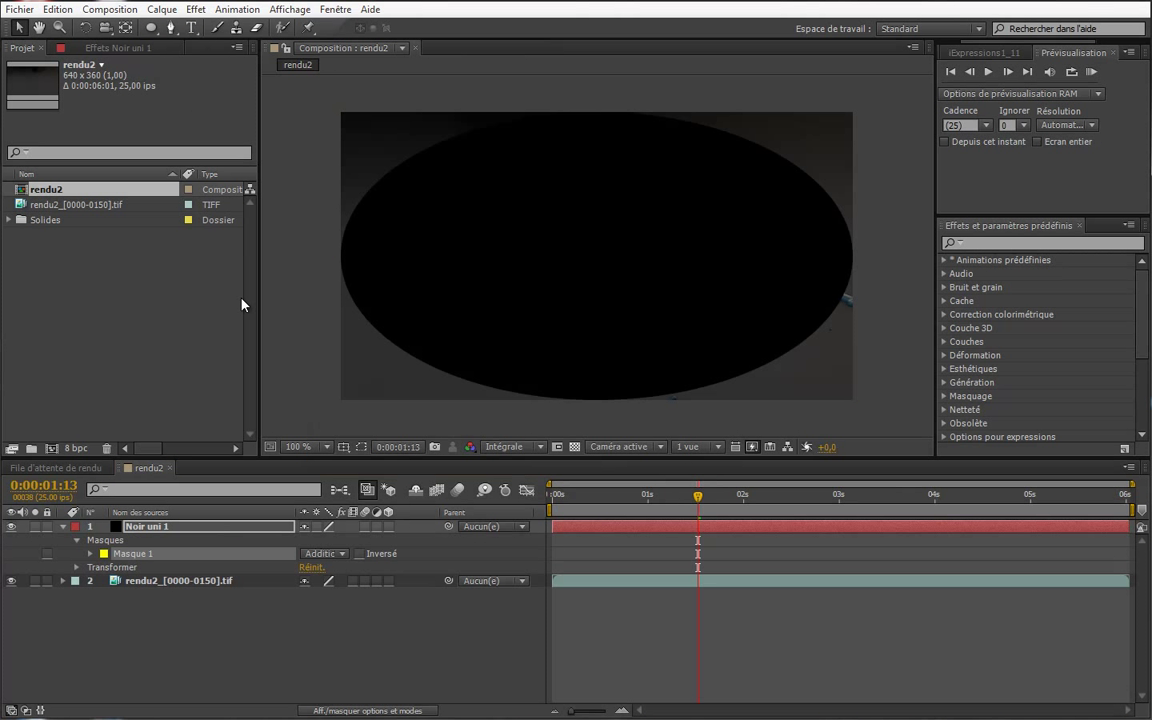
{"action": "left_click", "coordinate": [359, 554]}
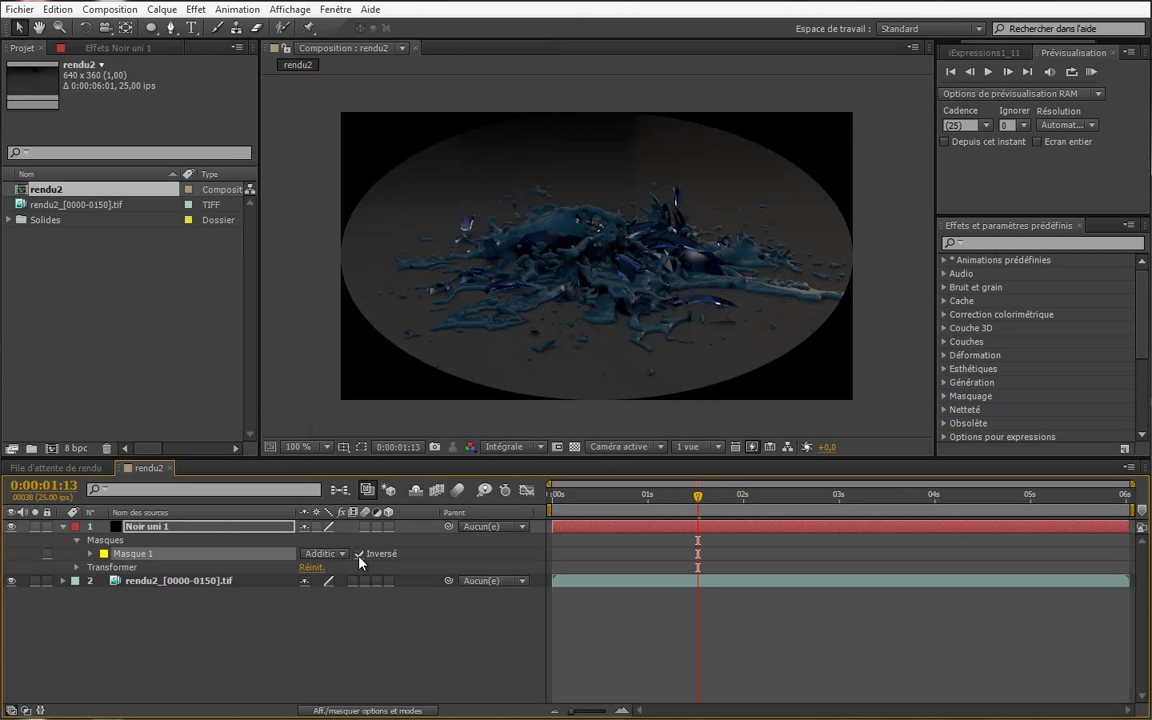
{"action": "left_click", "coordinate": [90, 553]}
{"action": "left_click_drag", "start_coordinate": [333, 581], "coordinate": [409, 588]}
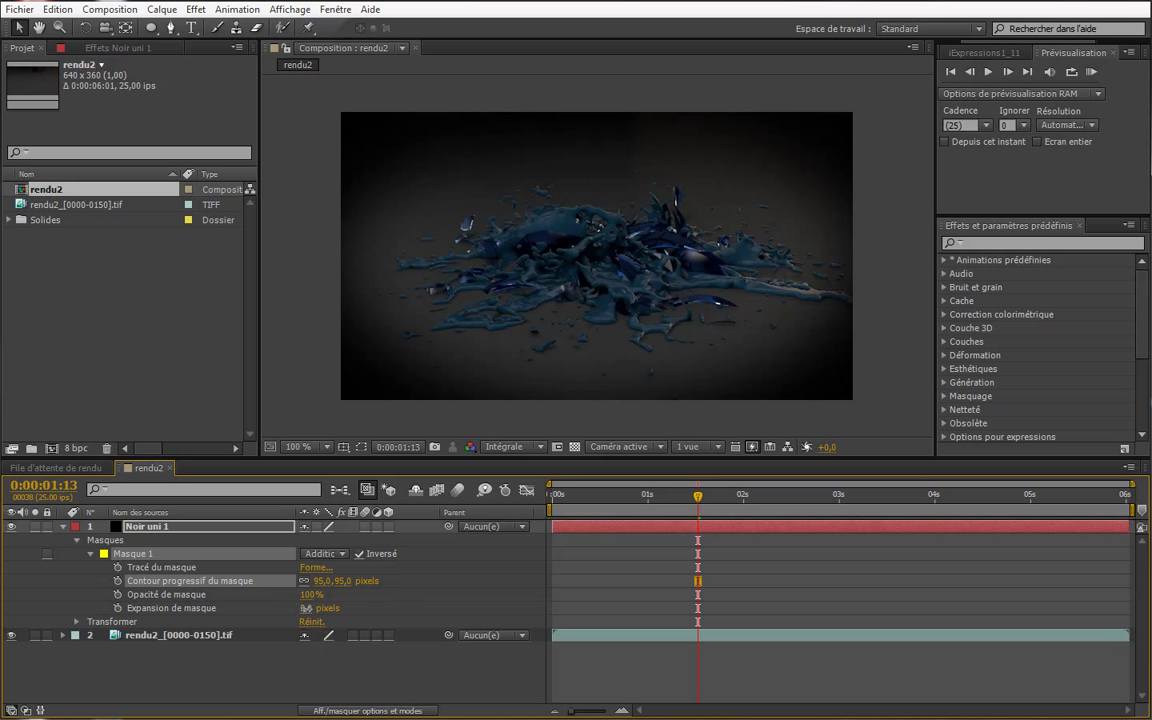
{"action": "left_click_drag", "start_coordinate": [305, 608], "coordinate": [369, 617]}
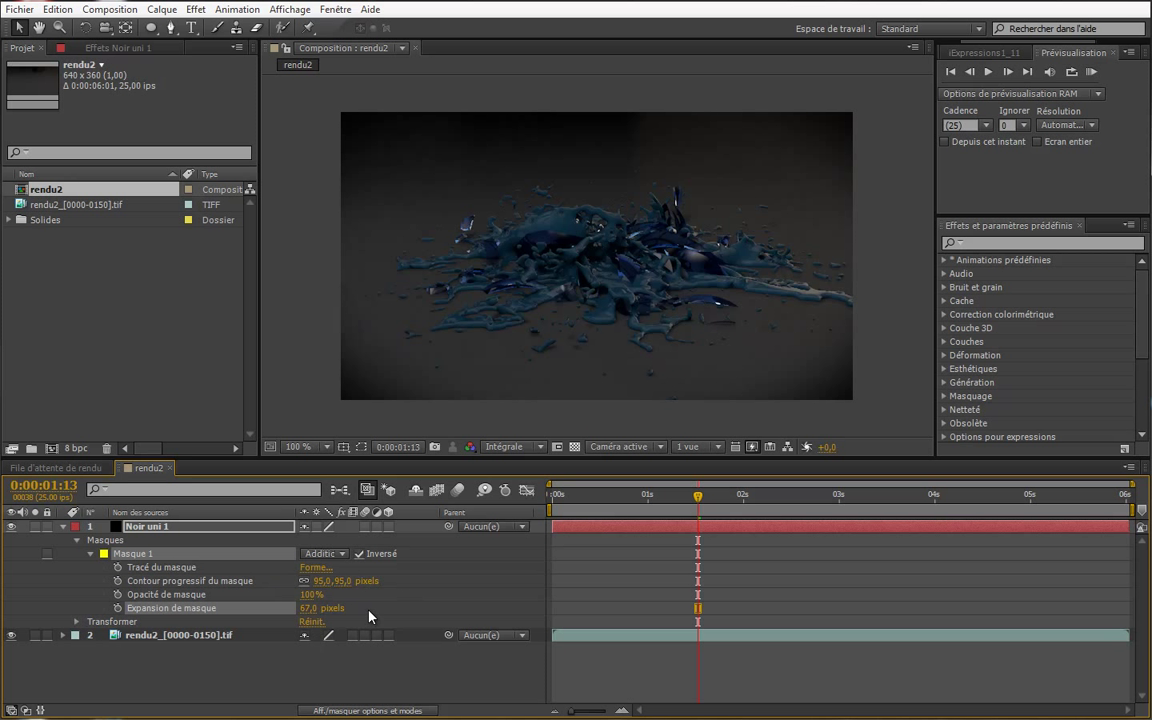
{"action": "left_click", "coordinate": [165, 635]}
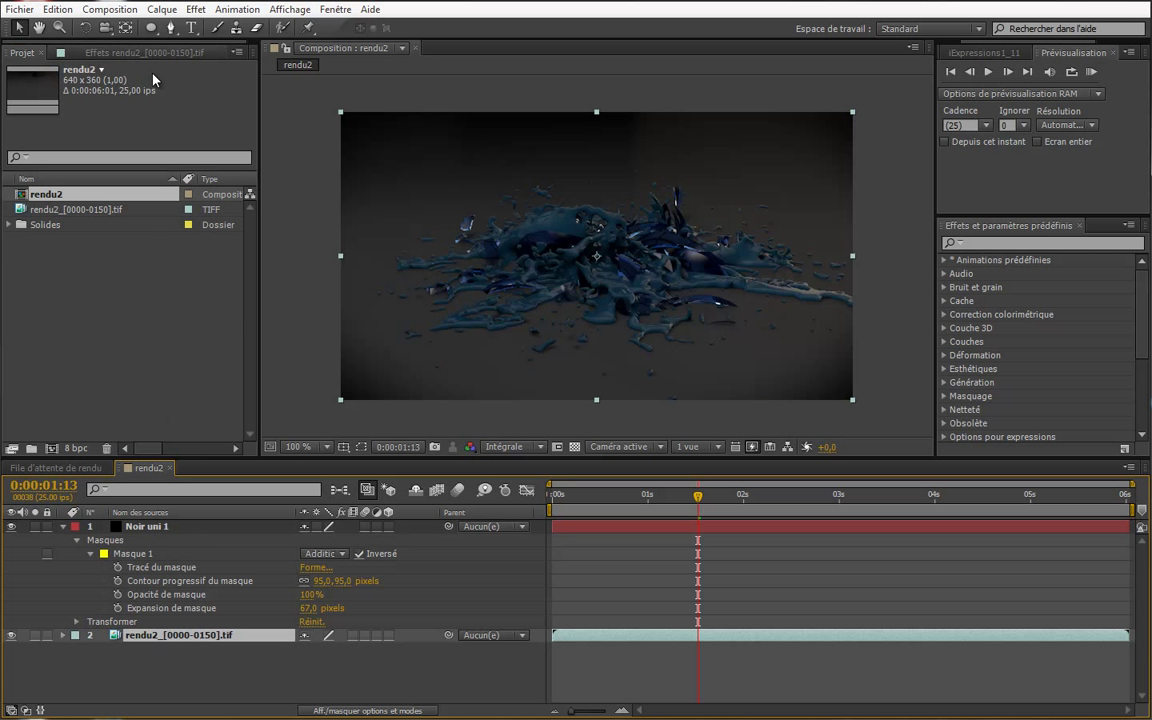
Apply Courbes to the rendu2 footage and bow the RVB curve upward, adding a low shadow point
{"action": "left_click", "coordinate": [195, 14]}
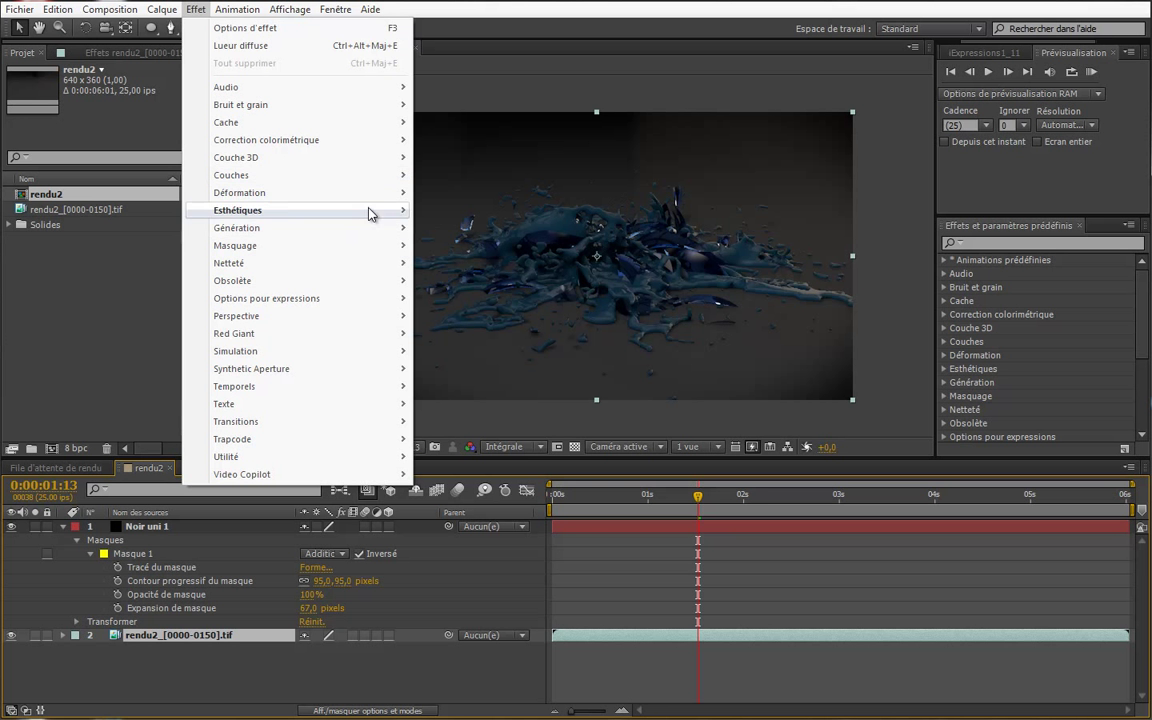
{"action": "mouse_move", "coordinate": [386, 142]}
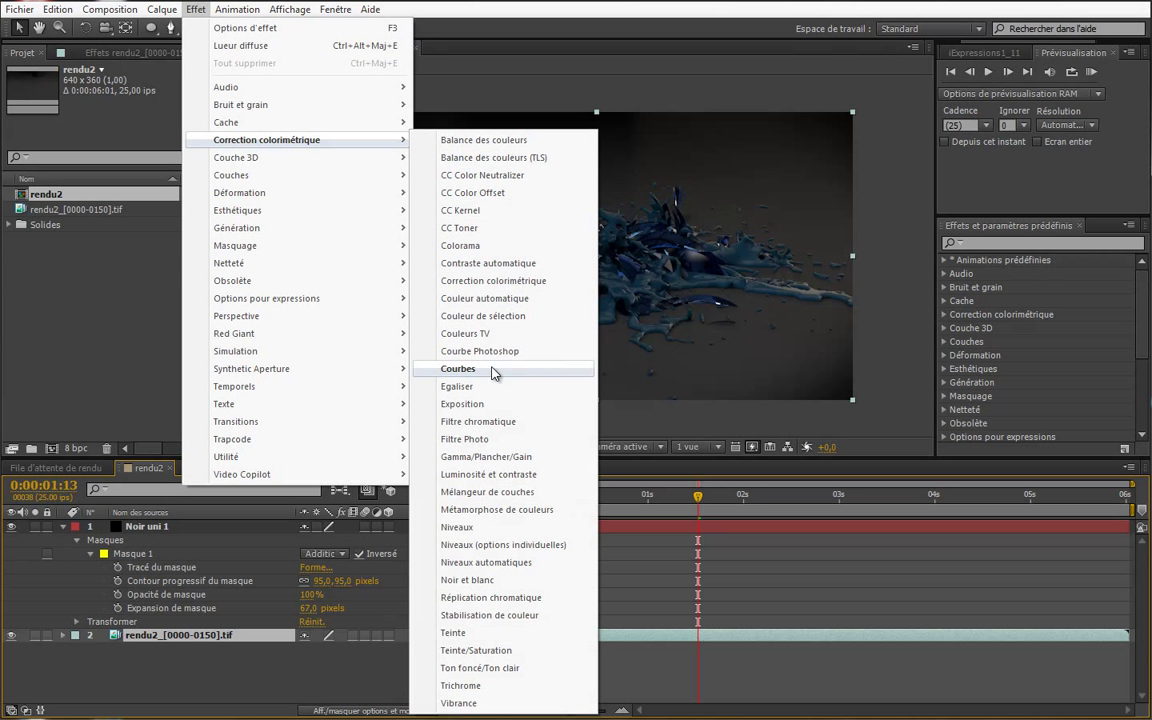
{"action": "left_click", "coordinate": [493, 369]}
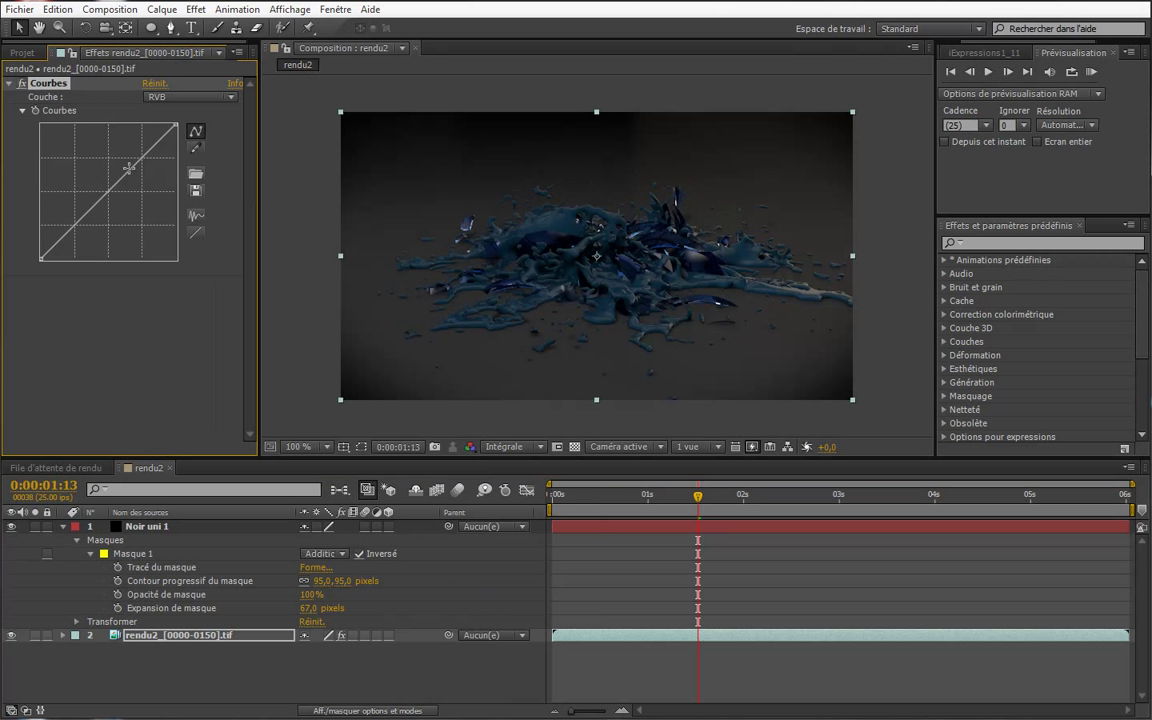
{"action": "mouse_move", "coordinate": [129, 168]}
{"action": "left_mouse_down"}
{"action": "mouse_move", "coordinate": [90, 155]}
{"action": "mouse_move", "coordinate": [111, 169]}
{"action": "mouse_move", "coordinate": [124, 162]}
{"action": "left_mouse_up"}
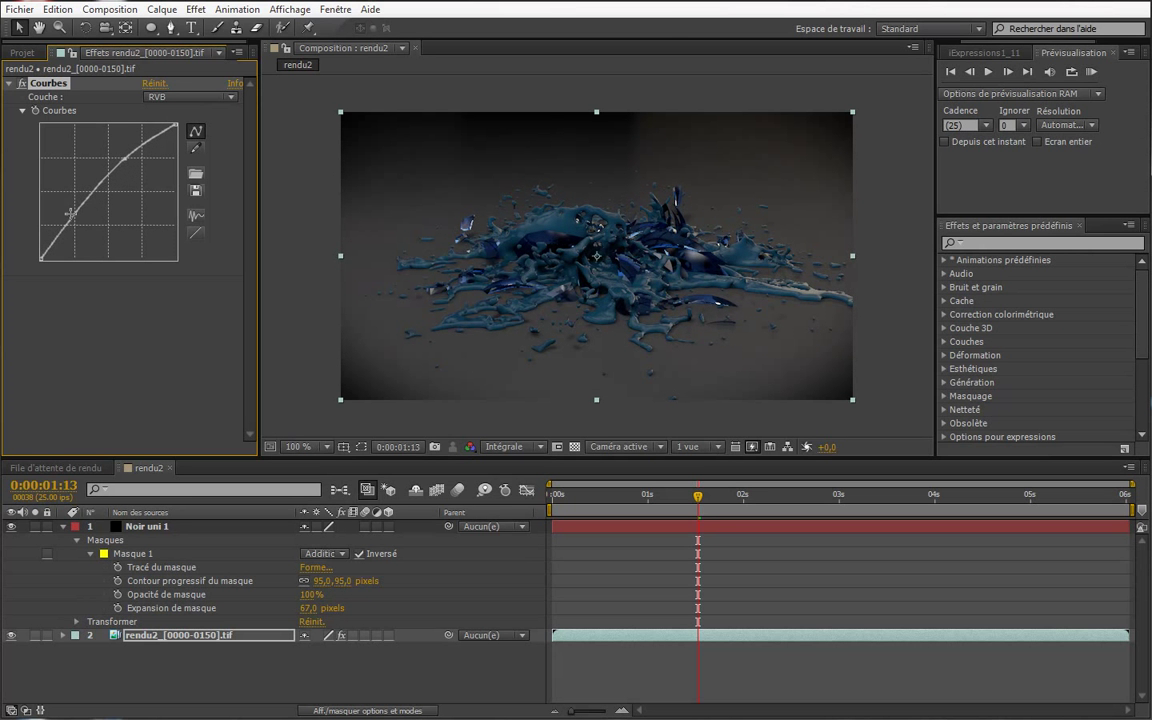
{"action": "left_click_drag", "start_coordinate": [71, 213], "coordinate": [81, 230]}
{"action": "mouse_move", "coordinate": [698, 494]}
{"action": "left_mouse_down"}
{"action": "mouse_move", "coordinate": [701, 509]}
{"action": "mouse_move", "coordinate": [645, 501]}
{"action": "mouse_move", "coordinate": [697, 521]}
{"action": "mouse_move", "coordinate": [645, 525]}
{"action": "left_mouse_up"}
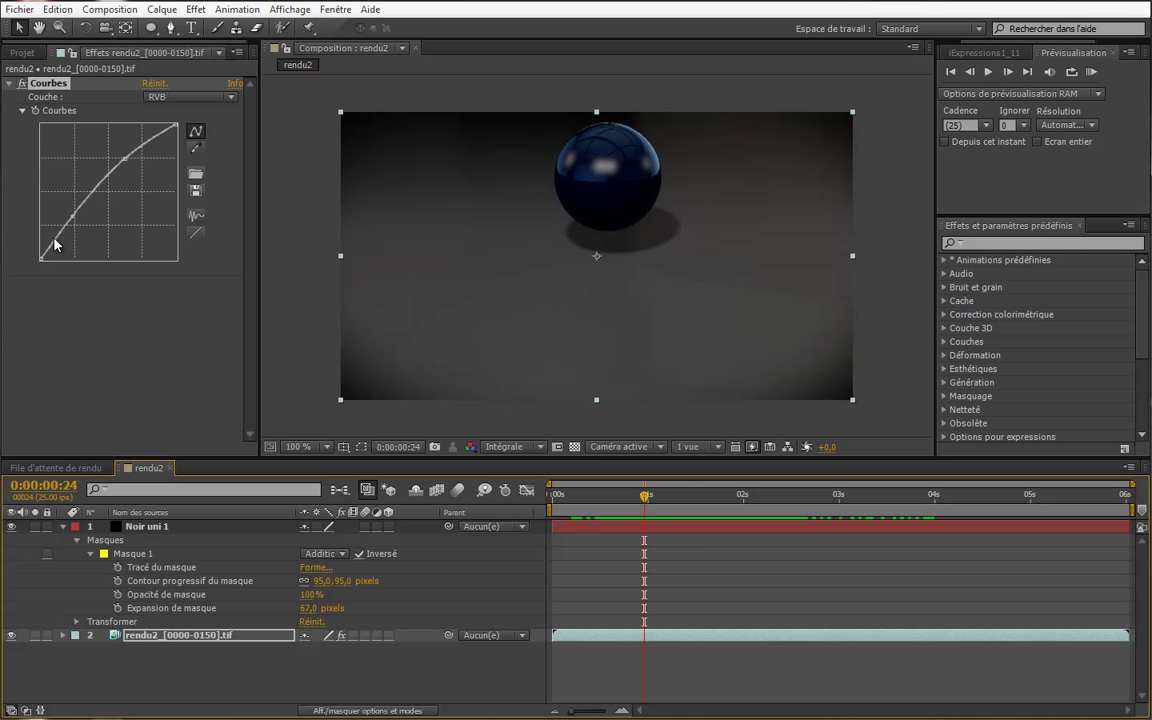
{"action": "left_click", "coordinate": [195, 9]}
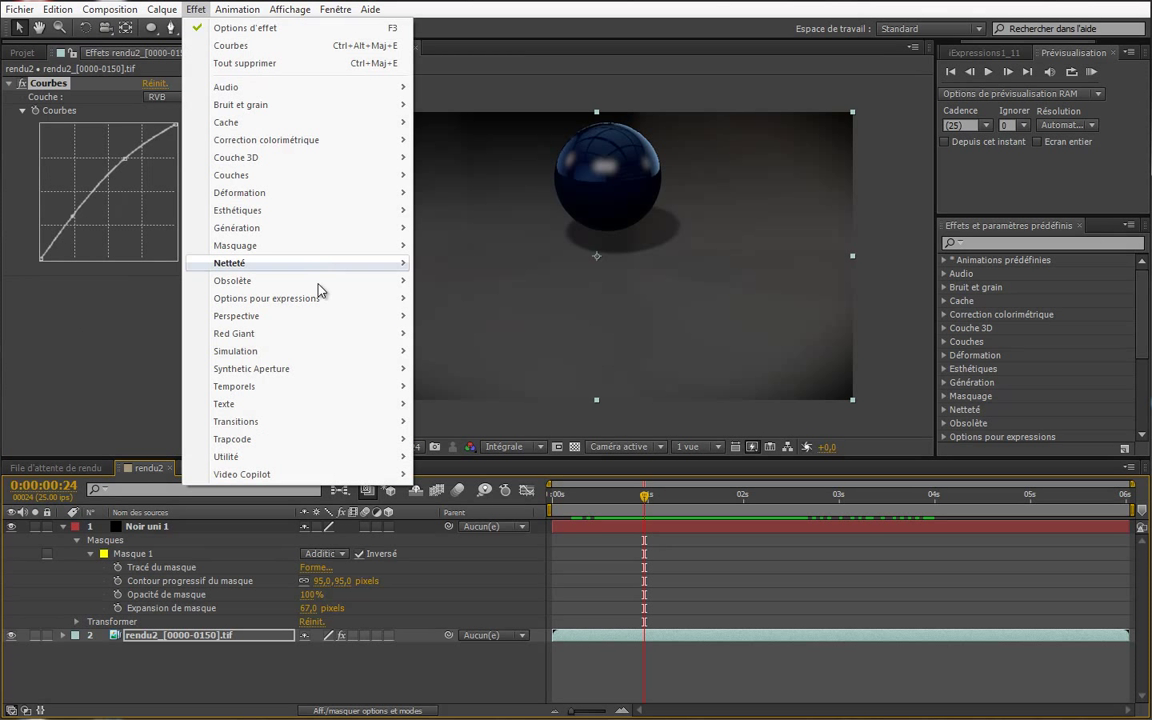
Add Lueur diffuse to the footage, compare it at 2s, and set radius 14 and intensity 1,2
{"action": "mouse_move", "coordinate": [345, 212]}
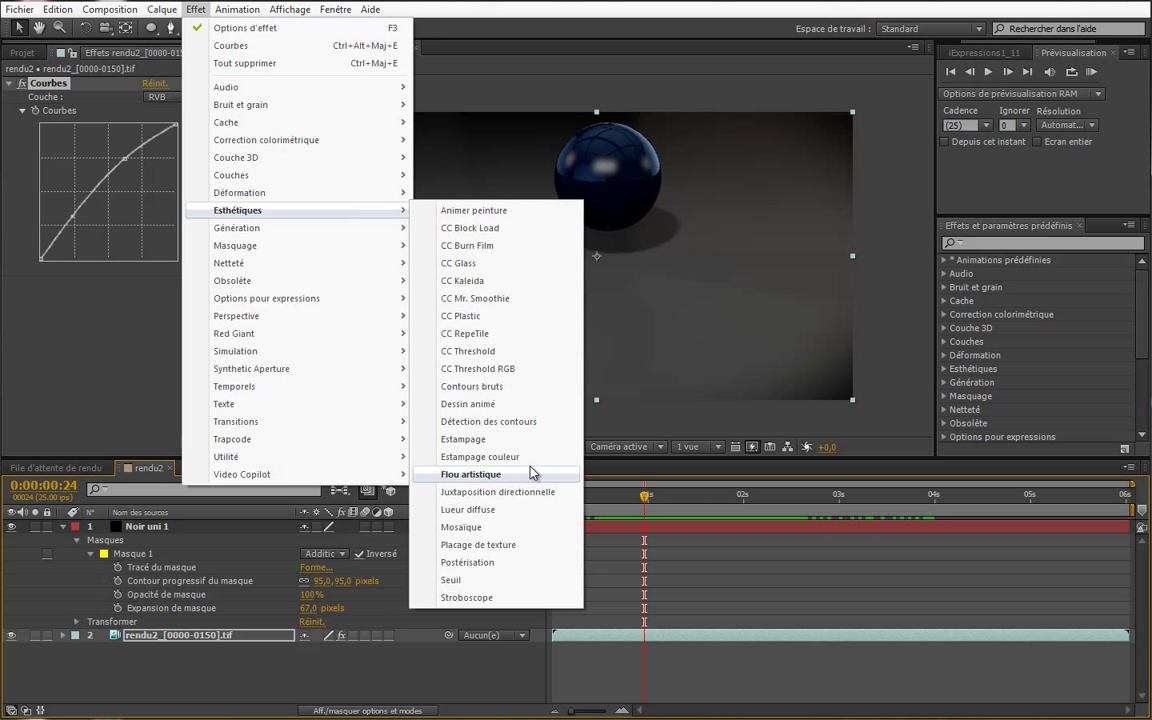
{"action": "left_click", "coordinate": [525, 512]}
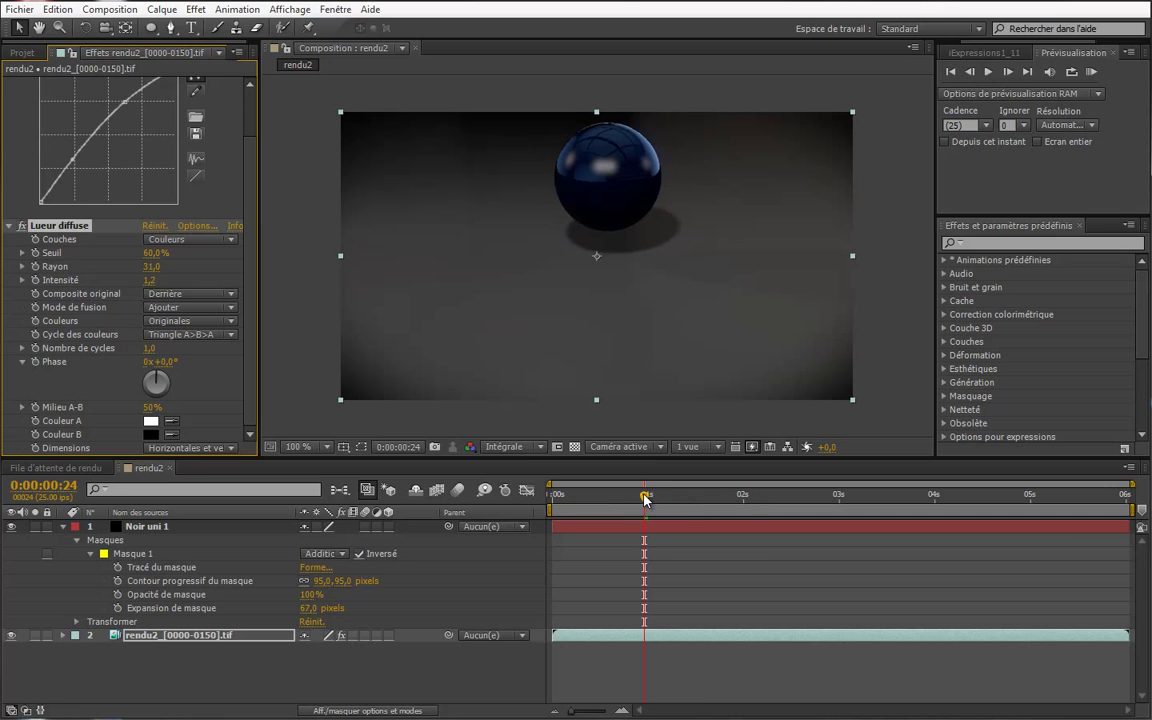
{"action": "mouse_move", "coordinate": [645, 495]}
{"action": "left_mouse_down"}
{"action": "mouse_move", "coordinate": [717, 498]}
{"action": "mouse_move", "coordinate": [725, 518]}
{"action": "mouse_move", "coordinate": [742, 518]}
{"action": "left_mouse_up"}
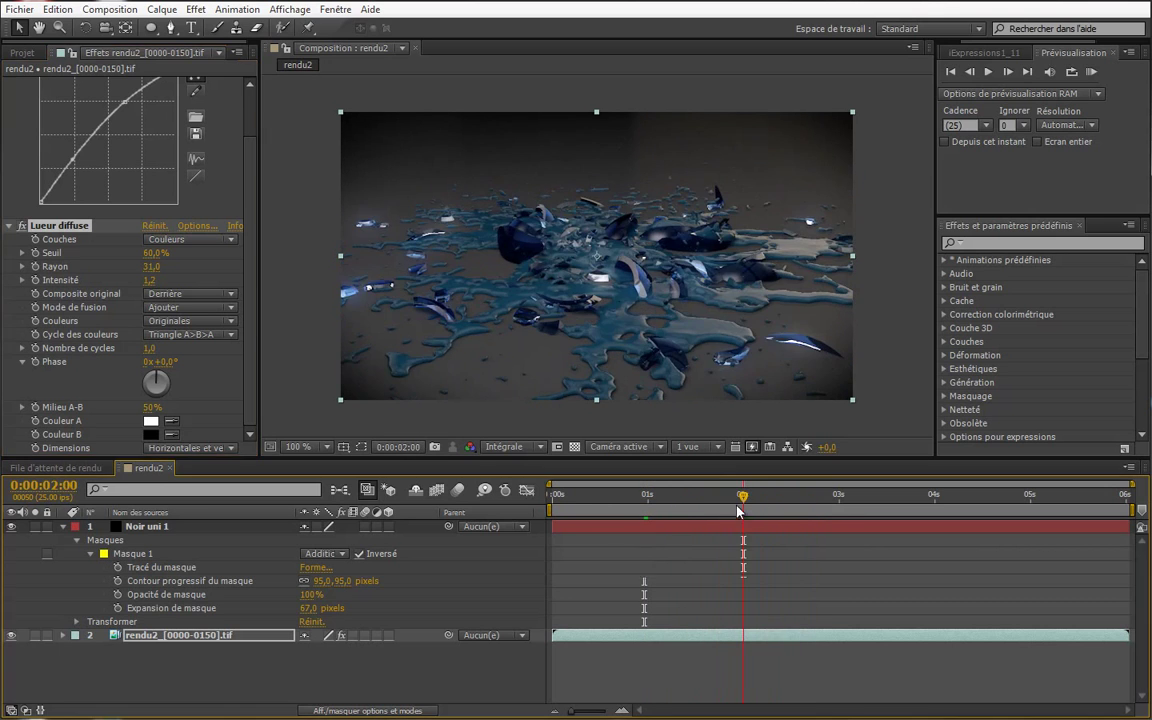
{"action": "left_click", "coordinate": [26, 229]}
{"action": "left_click", "coordinate": [26, 229]}
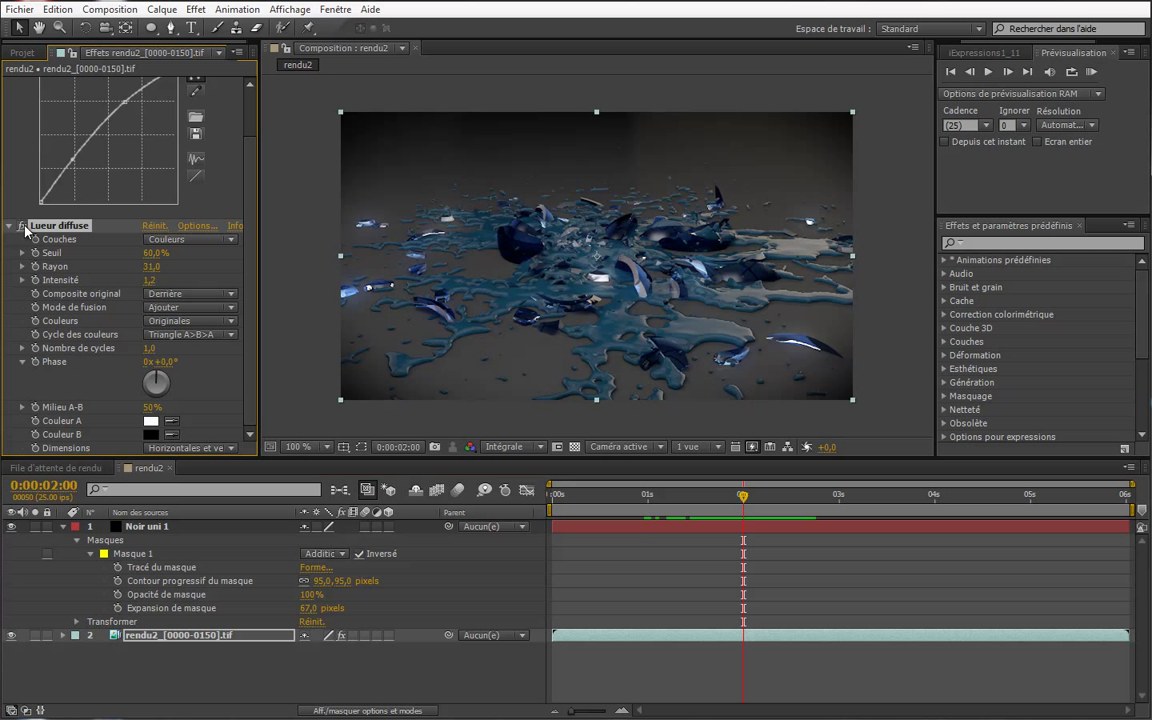
{"action": "left_click", "coordinate": [26, 229]}
{"action": "left_click", "coordinate": [26, 229]}
{"action": "left_click_drag", "start_coordinate": [155, 278], "coordinate": [134, 270]}
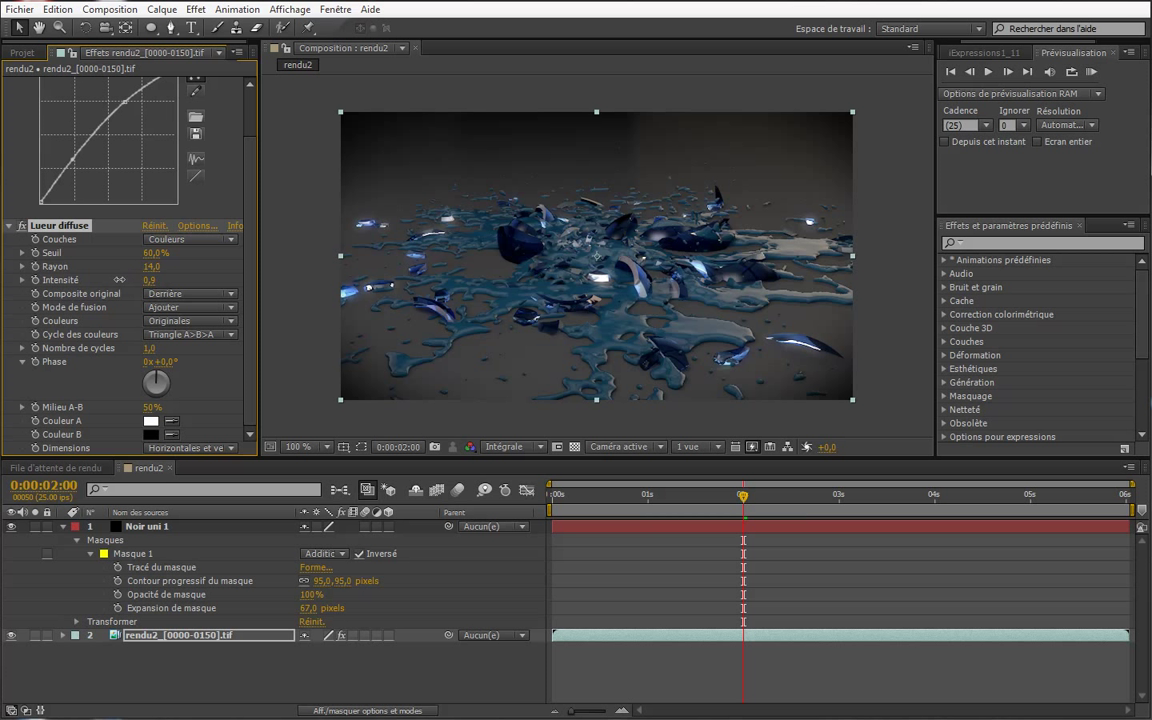
{"action": "left_click_drag", "start_coordinate": [119, 280], "coordinate": [138, 279]}
Switch Courbes to Bleu and bend the blue curve up for a bluish-purple tint
{"action": "left_click_drag", "start_coordinate": [250, 182], "coordinate": [250, 111]}
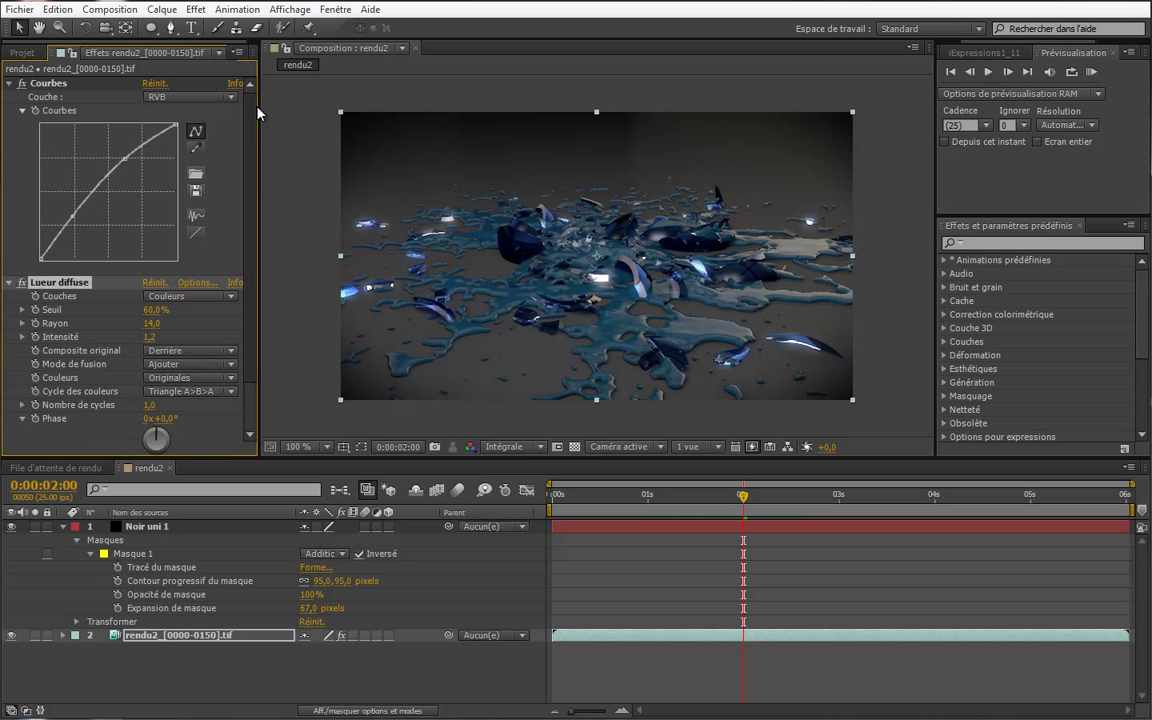
{"action": "left_click", "coordinate": [190, 99]}
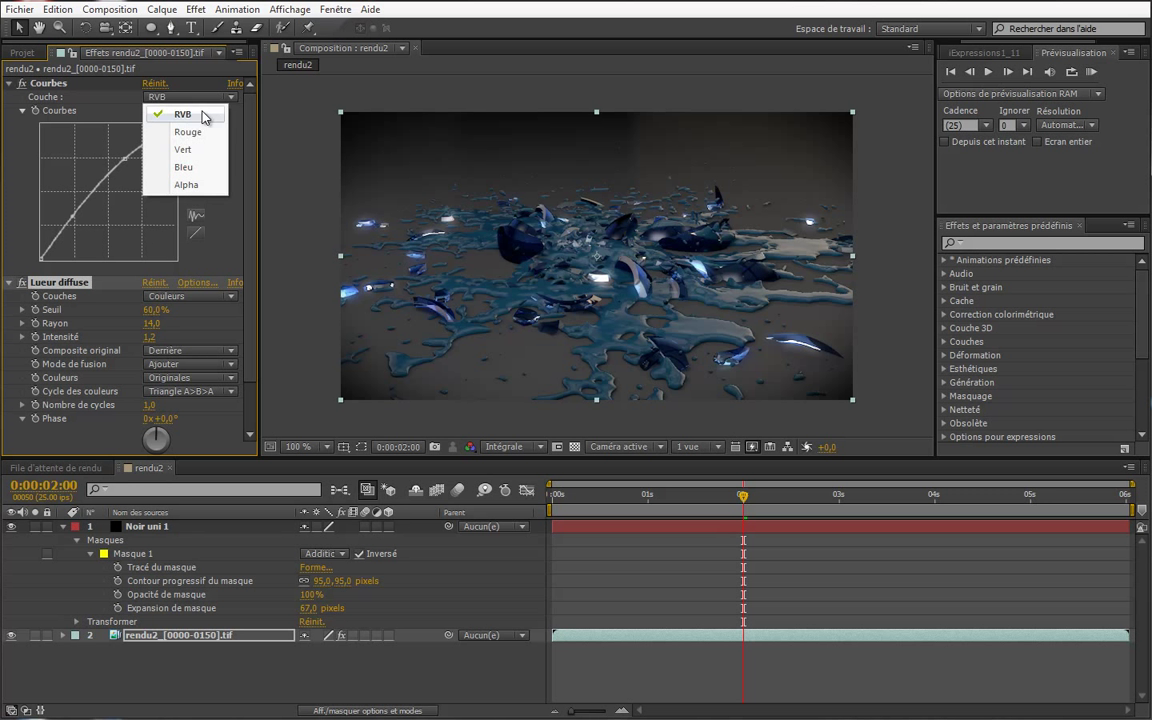
{"action": "left_click", "coordinate": [203, 165]}
{"action": "mouse_move", "coordinate": [127, 171]}
{"action": "left_mouse_down"}
{"action": "mouse_move", "coordinate": [76, 185]}
{"action": "mouse_move", "coordinate": [96, 204]}
{"action": "mouse_move", "coordinate": [100, 188]}
{"action": "left_mouse_up"}
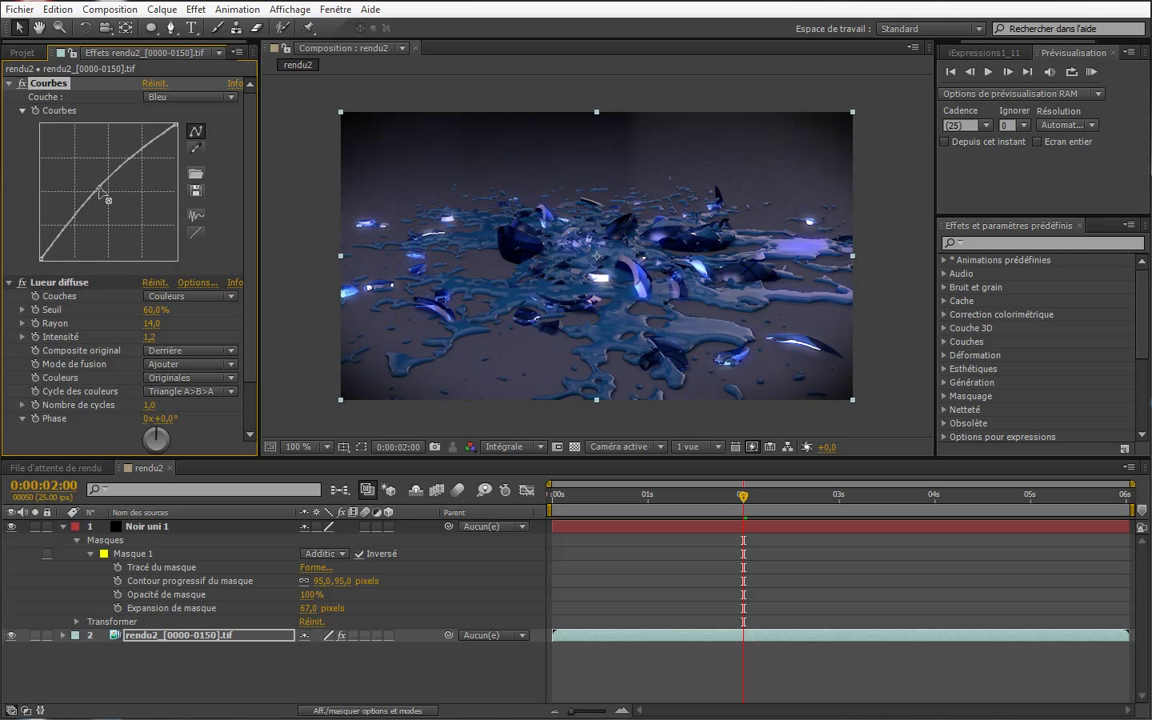
Try the Rouge and Vert curves, leave them straight, and scrub to preview the grade
{"action": "left_click", "coordinate": [190, 97]}
{"action": "left_click", "coordinate": [187, 131]}
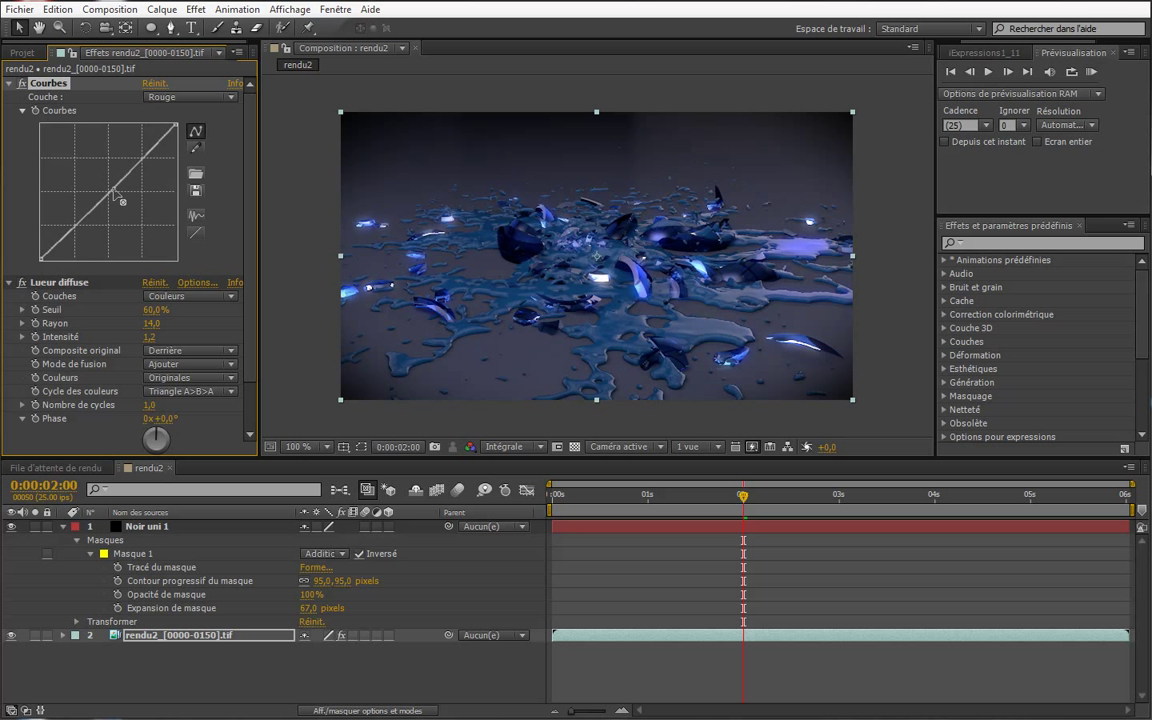
{"action": "left_click_drag", "start_coordinate": [114, 193], "coordinate": [113, 189]}
{"action": "left_click", "coordinate": [208, 97]}
{"action": "left_click", "coordinate": [192, 152]}
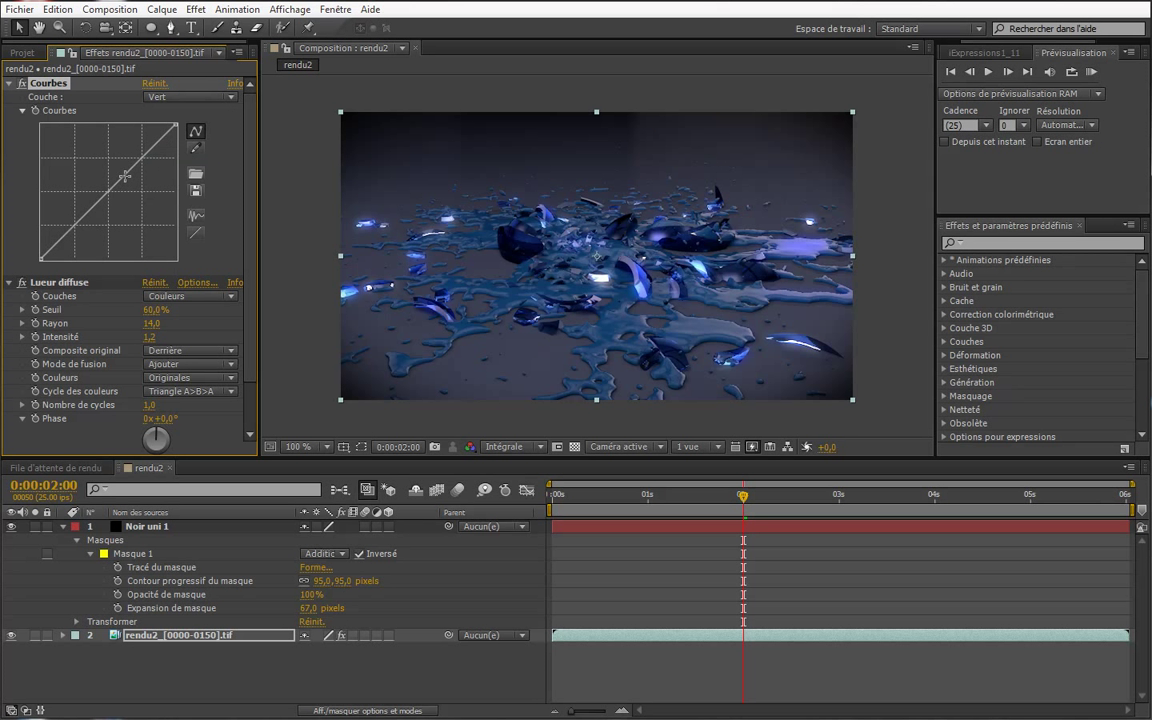
{"action": "left_click_drag", "start_coordinate": [124, 177], "coordinate": [110, 191]}
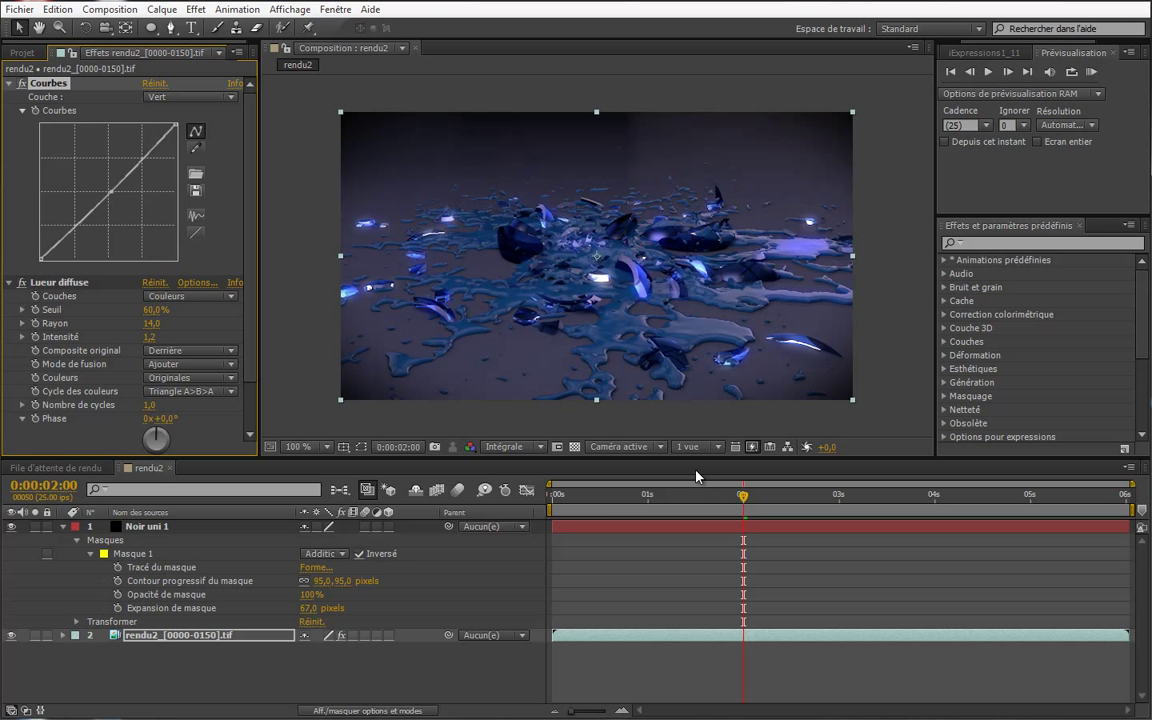
{"action": "mouse_move", "coordinate": [741, 498]}
{"action": "left_mouse_down"}
{"action": "mouse_move", "coordinate": [752, 498]}
{"action": "mouse_move", "coordinate": [575, 494]}
{"action": "mouse_move", "coordinate": [787, 500]}
{"action": "mouse_move", "coordinate": [733, 500]}
{"action": "mouse_move", "coordinate": [831, 515]}
{"action": "mouse_move", "coordinate": [552, 544]}
{"action": "left_mouse_up"}
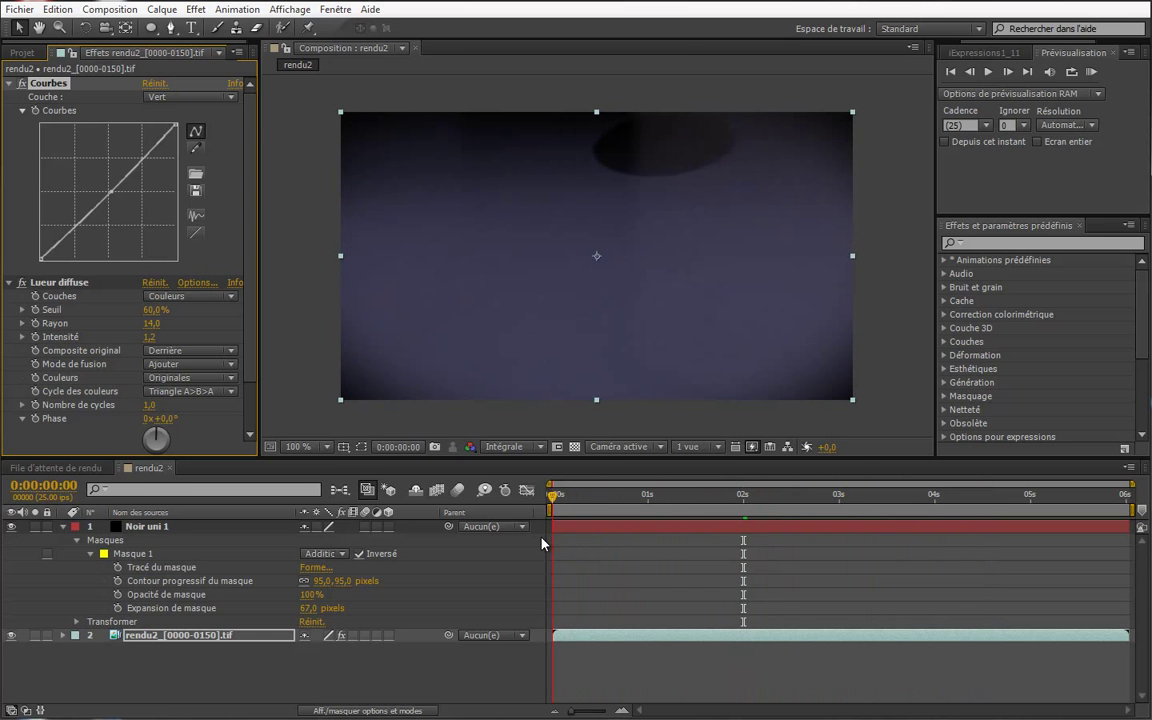
Collapse the solid's mask properties and save the project as 'sequence' in the ae folder
{"action": "left_click", "coordinate": [63, 526]}
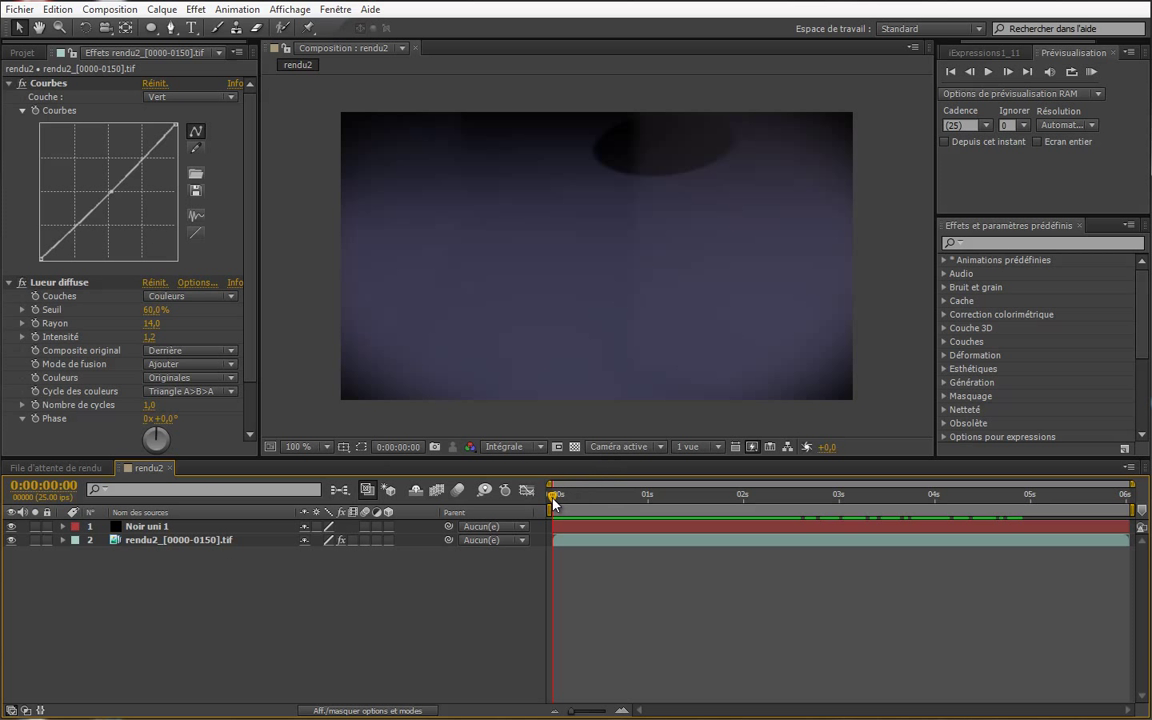
{"action": "mouse_move", "coordinate": [553, 494]}
{"action": "left_mouse_down"}
{"action": "mouse_move", "coordinate": [755, 513]}
{"action": "mouse_move", "coordinate": [560, 519]}
{"action": "left_mouse_up"}
{"action": "left_click", "coordinate": [20, 9]}
{"action": "mouse_move", "coordinate": [134, 165]}
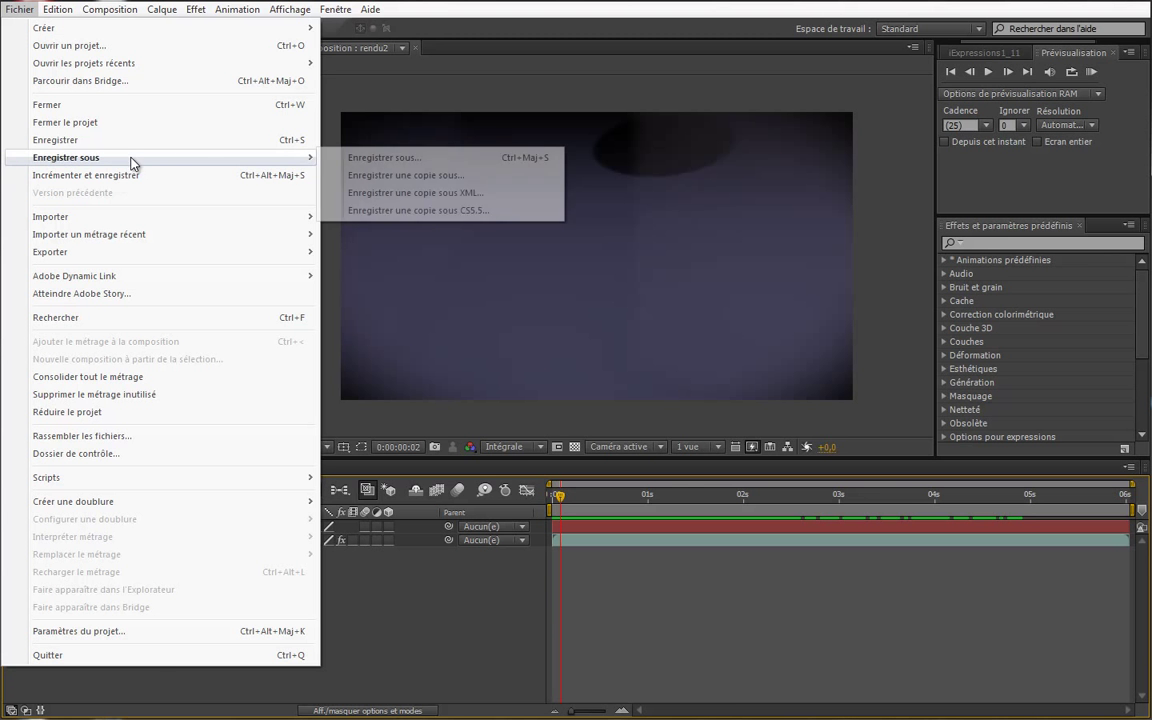
{"action": "left_click", "coordinate": [411, 159]}
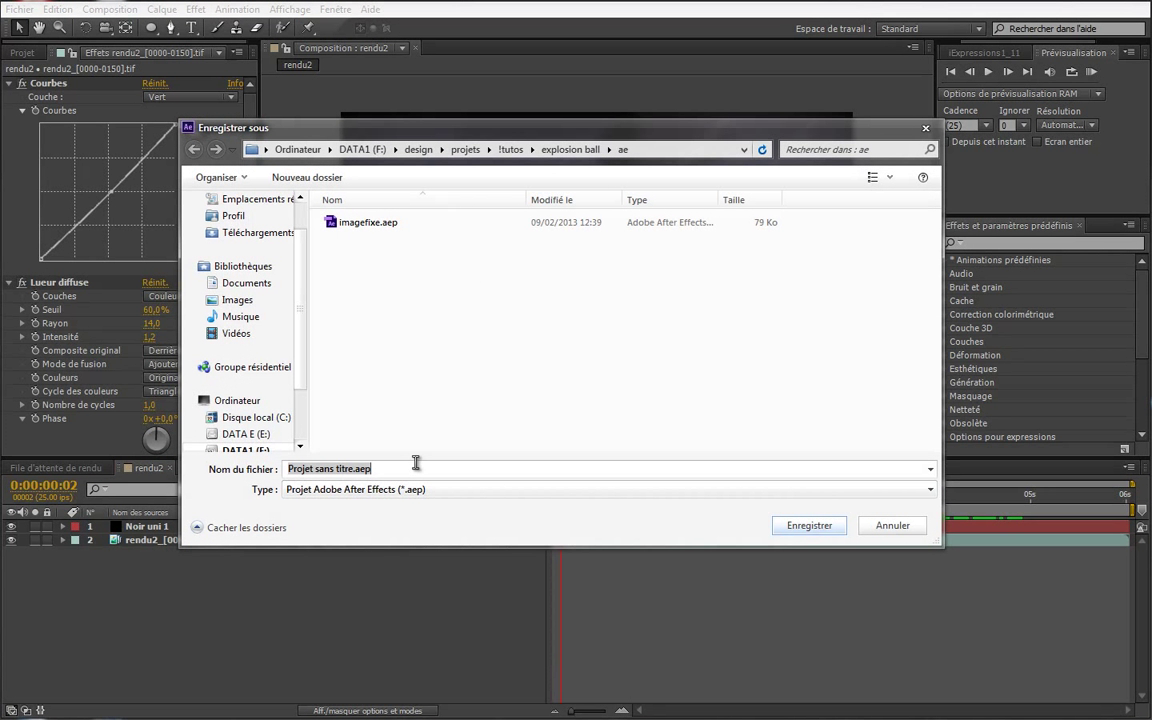
{"action": "type", "text": "sequence"}
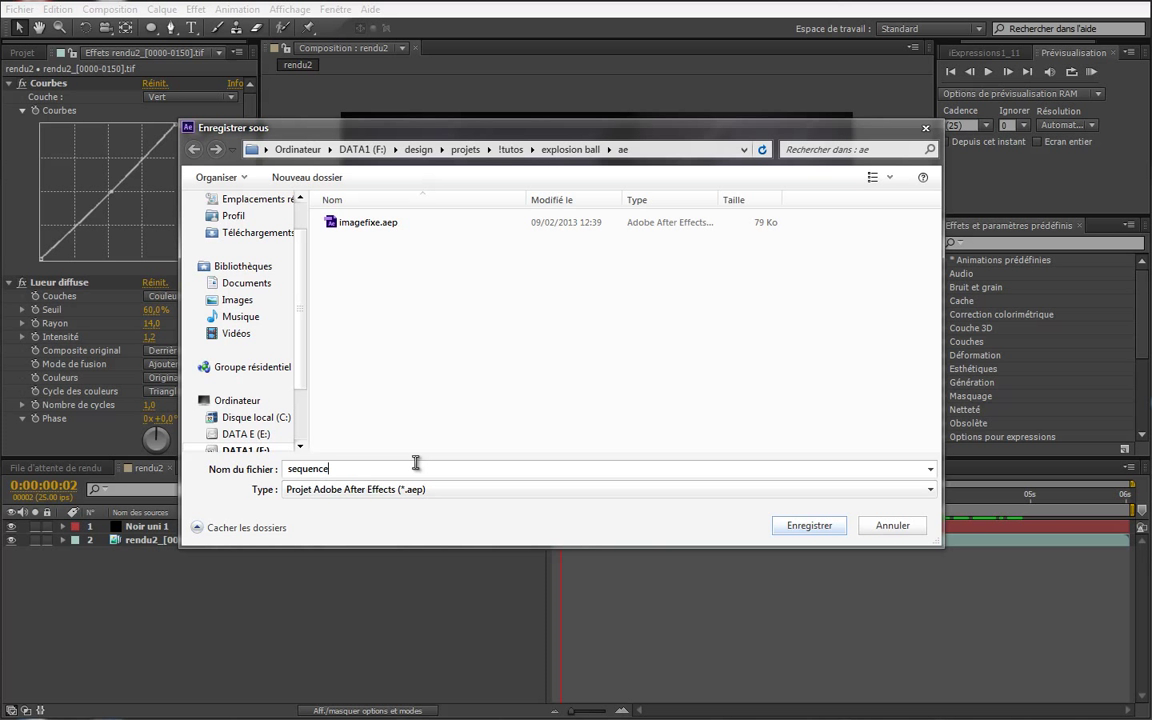
{"action": "key", "text": "Return"}
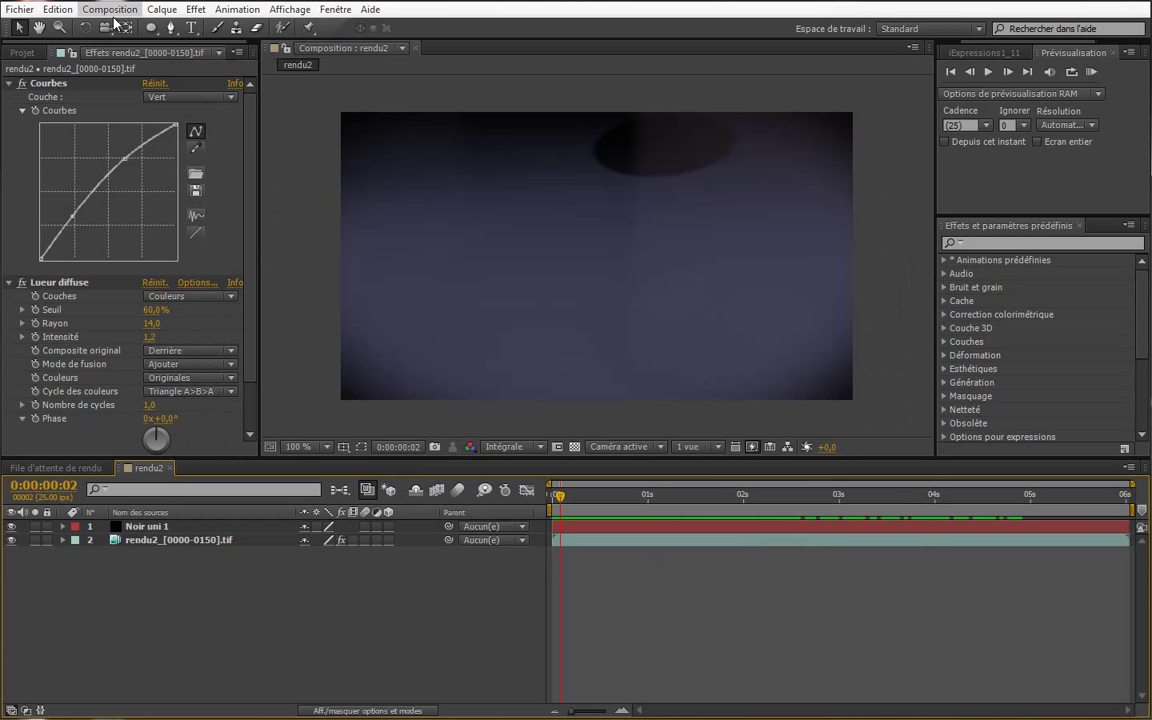
Add rendu2 to the render queue and set its output format to FLV
{"action": "left_click", "coordinate": [110, 10]}
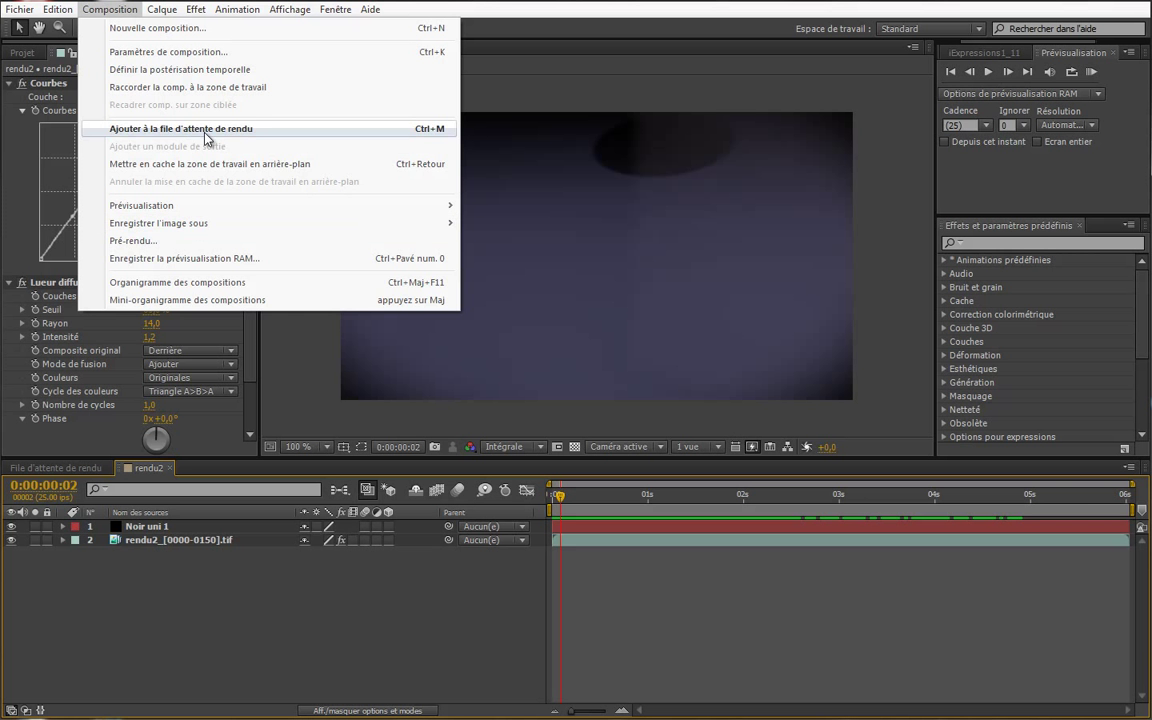
{"action": "left_click", "coordinate": [182, 126]}
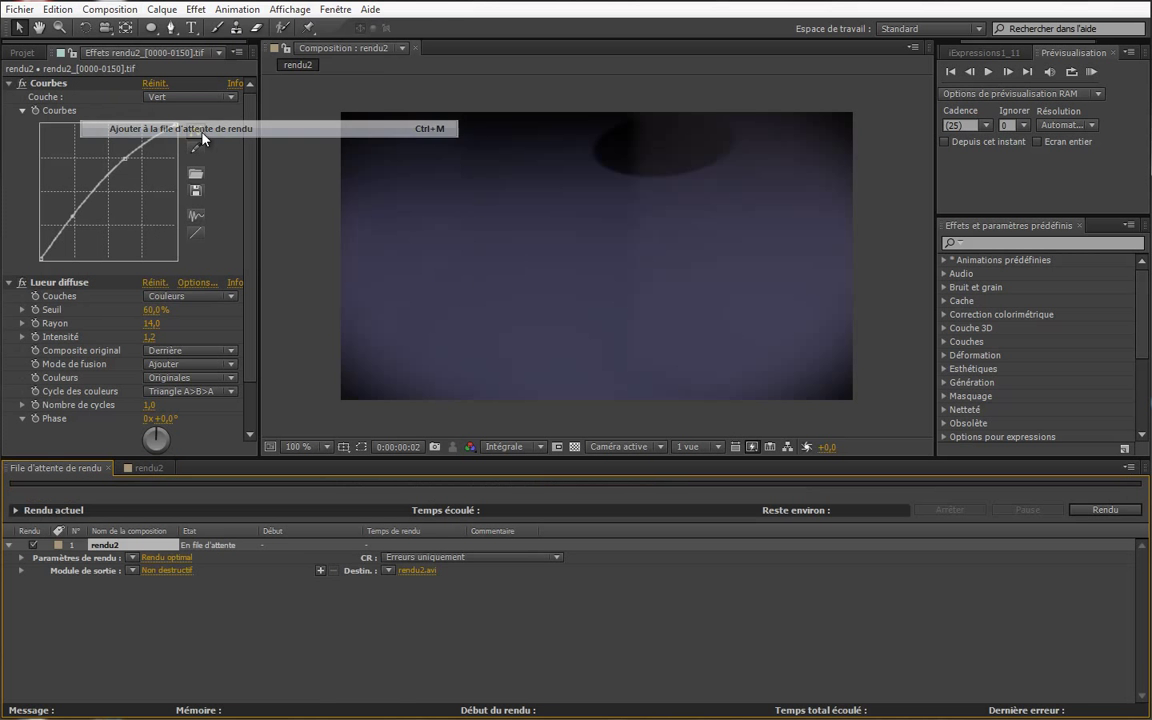
{"action": "left_click", "coordinate": [183, 576]}
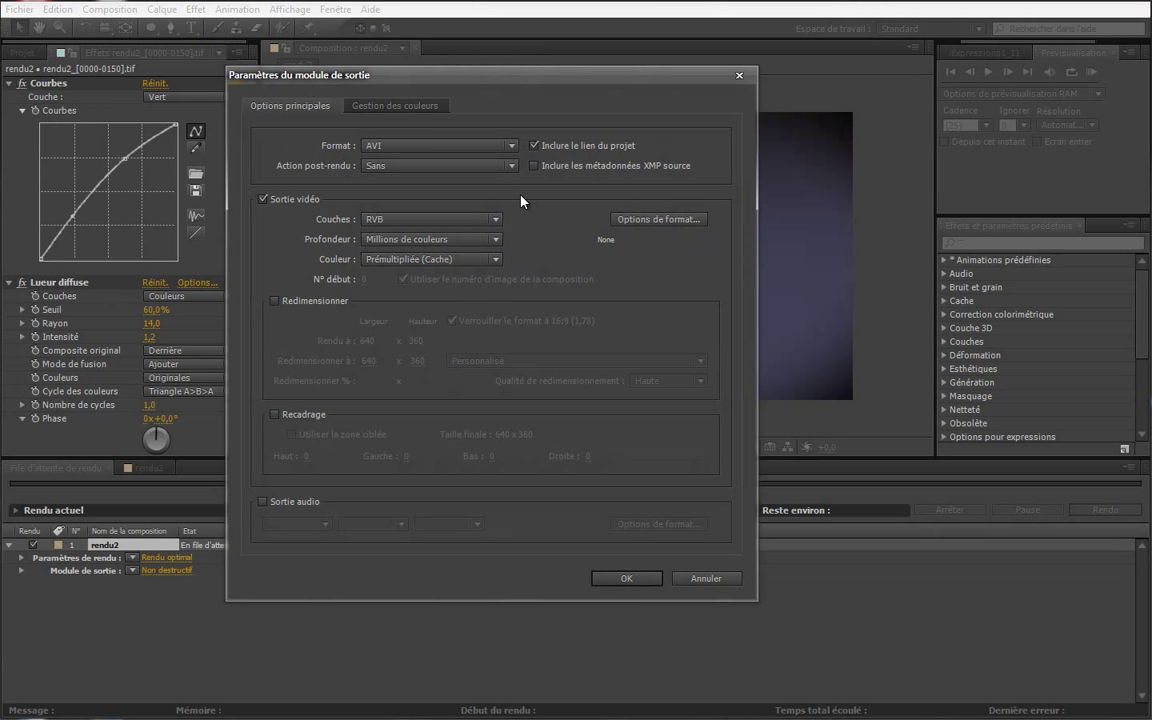
{"action": "left_click", "coordinate": [445, 150]}
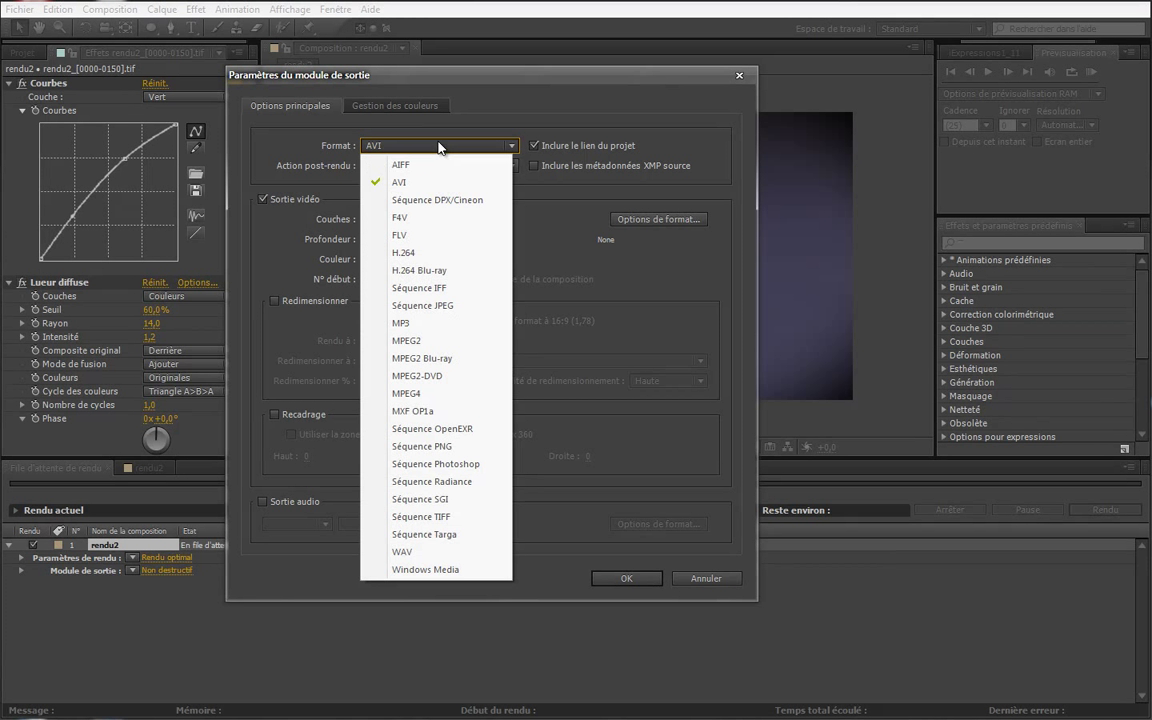
{"action": "left_click", "coordinate": [437, 238]}
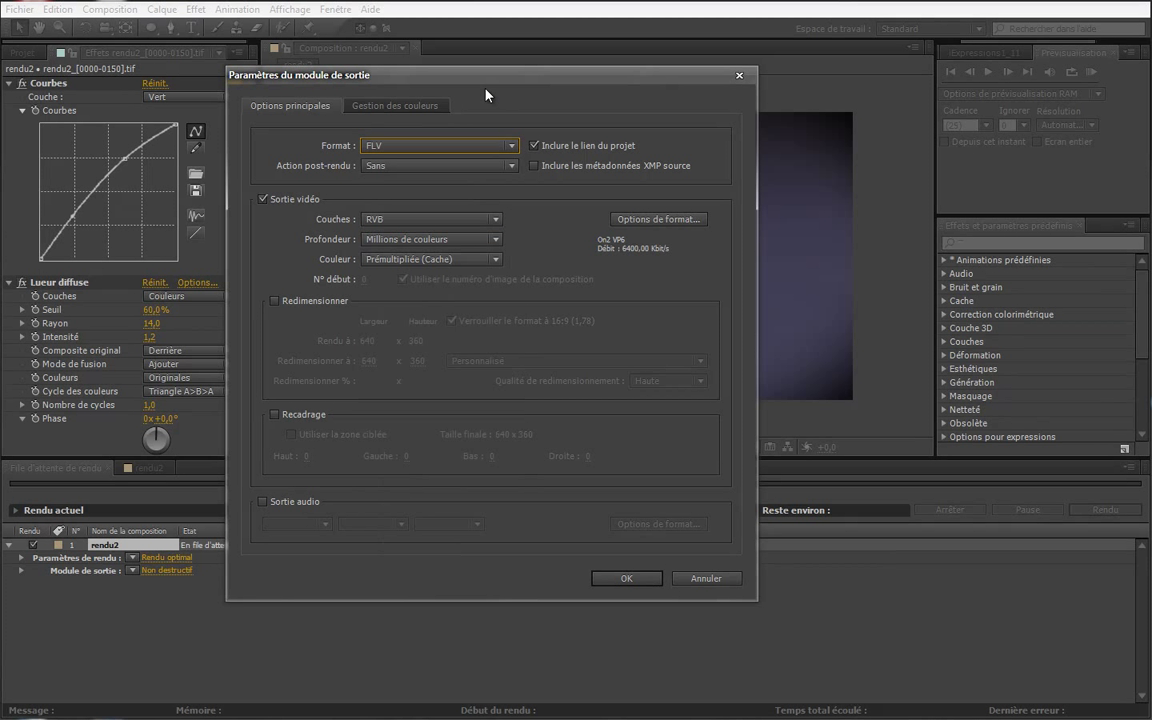
Keep the FLV encoding quality at Optimale, confirm the output settings, and choose the output destination
{"action": "left_click", "coordinate": [660, 219]}
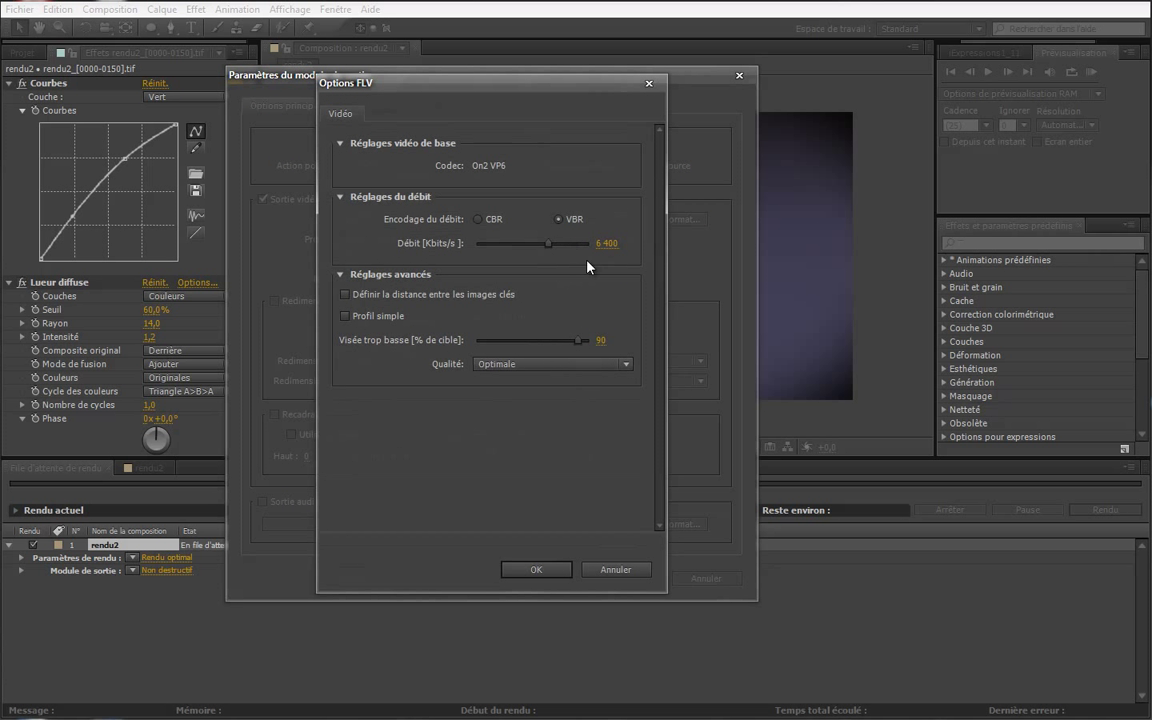
{"action": "left_click", "coordinate": [541, 571]}
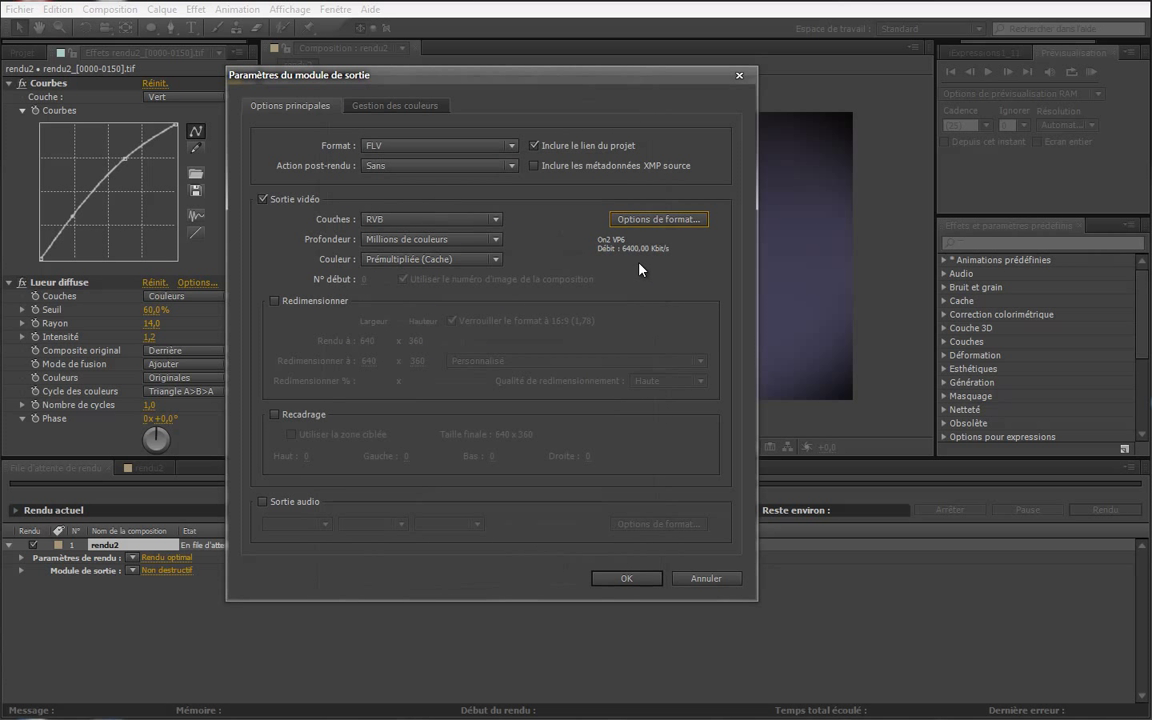
{"action": "left_click", "coordinate": [671, 222]}
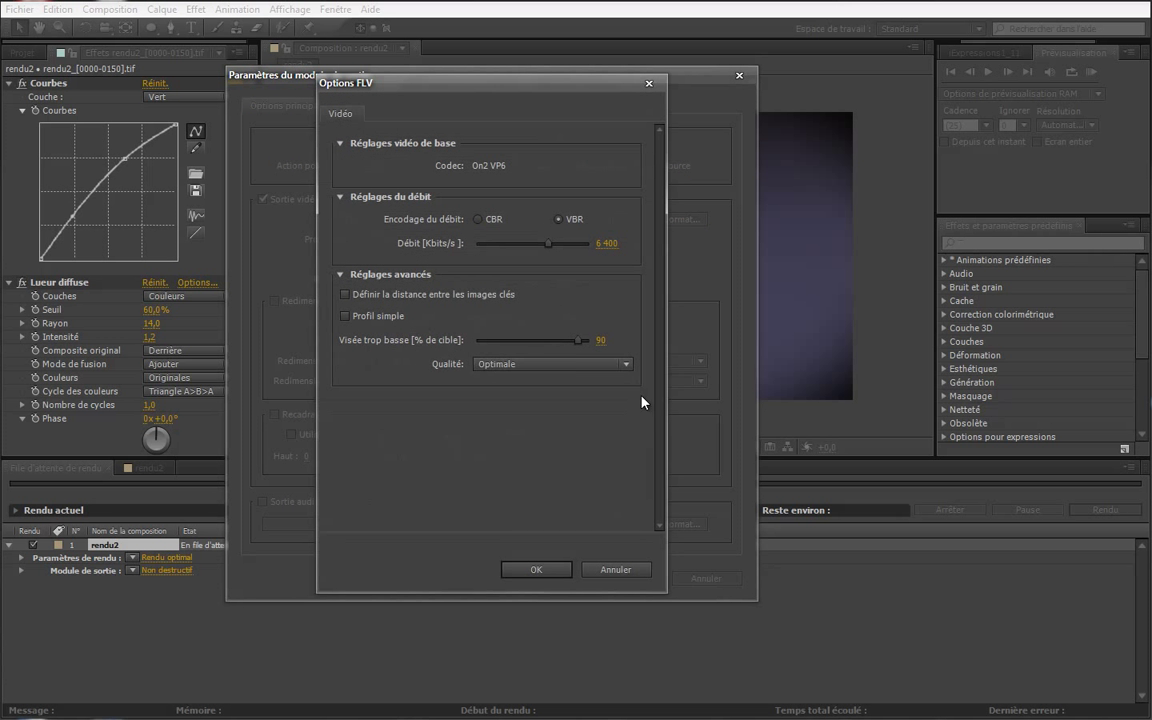
{"action": "left_click", "coordinate": [578, 366]}
{"action": "left_click", "coordinate": [625, 458]}
{"action": "left_click", "coordinate": [520, 572]}
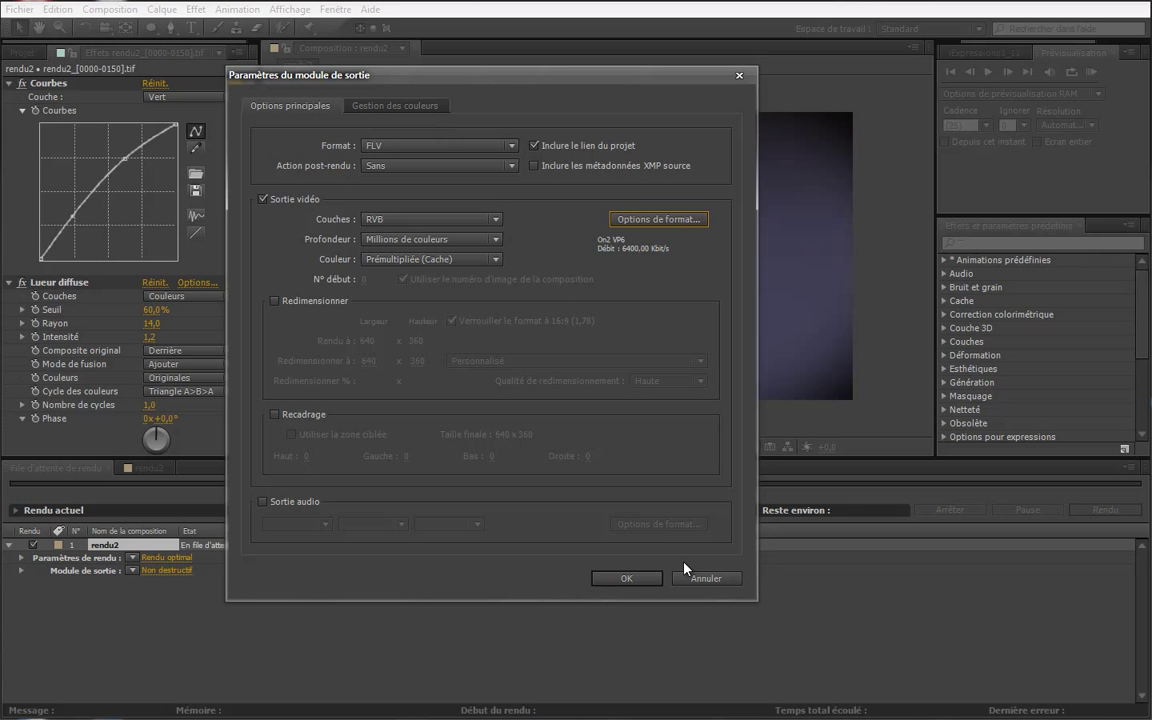
{"action": "left_click", "coordinate": [636, 582]}
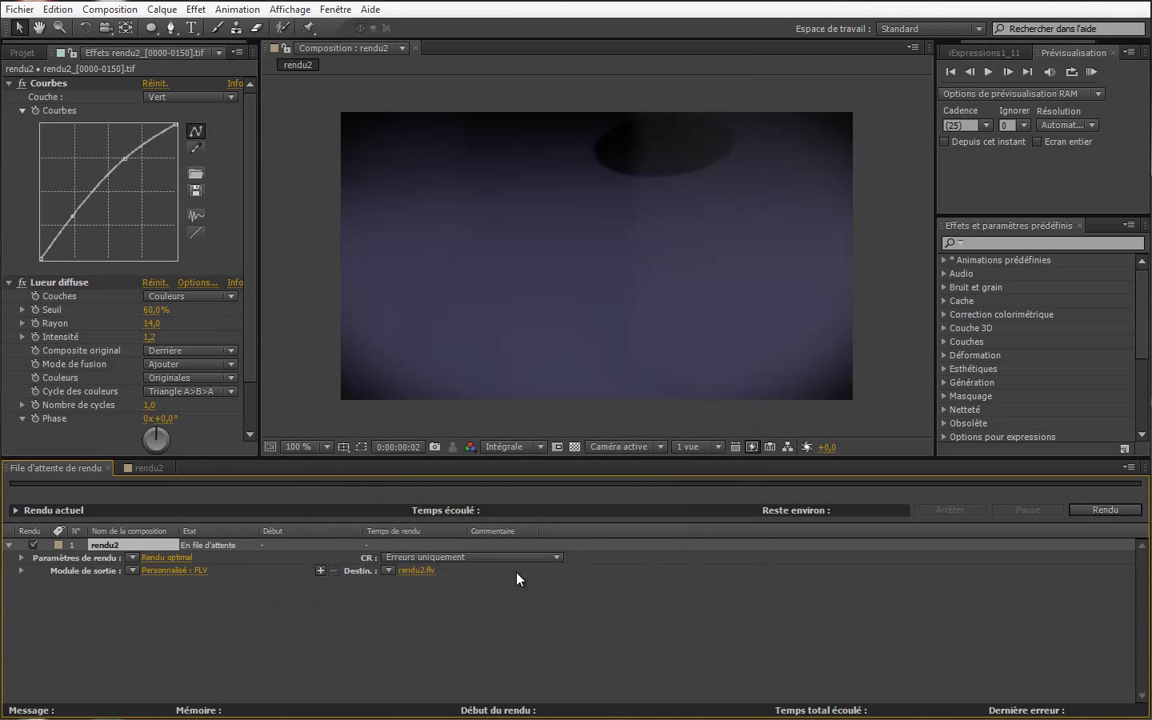
{"action": "left_click", "coordinate": [420, 571]}
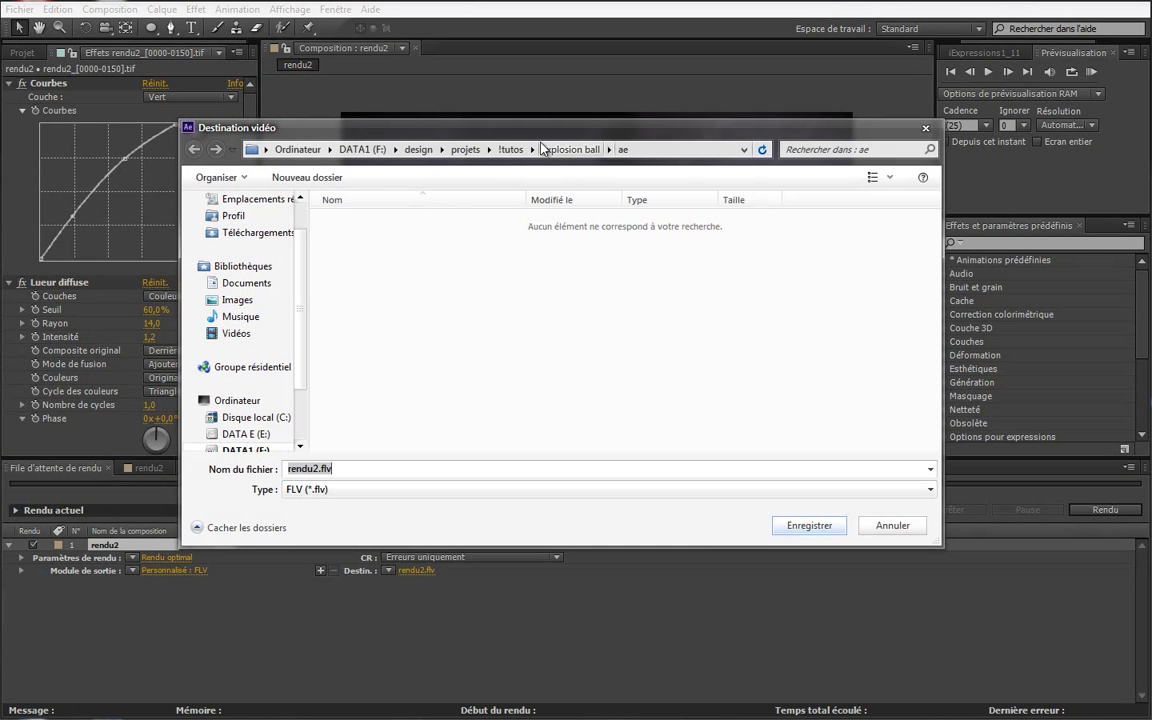
Name the output file sequence.flv and start rendering the queued rendu2 composition
{"action": "left_click", "coordinate": [314, 467]}
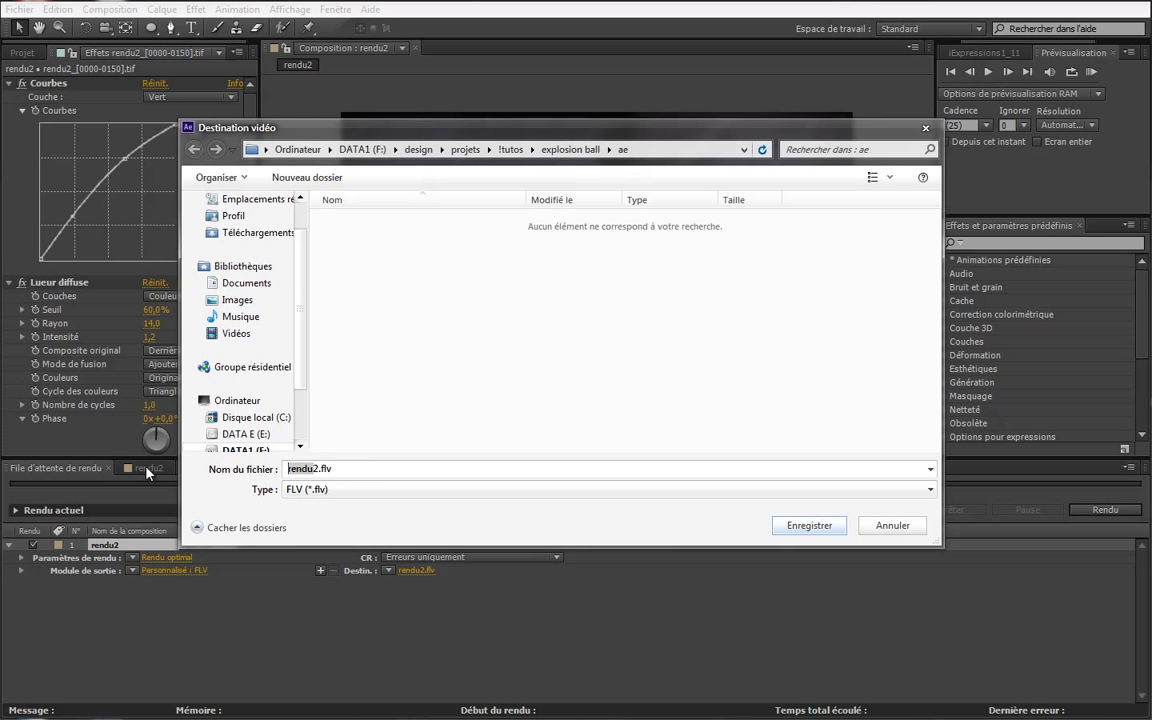
{"action": "type", "text": "sequ"}
{"action": "type", "text": "ence"}
{"action": "left_click", "coordinate": [806, 525]}
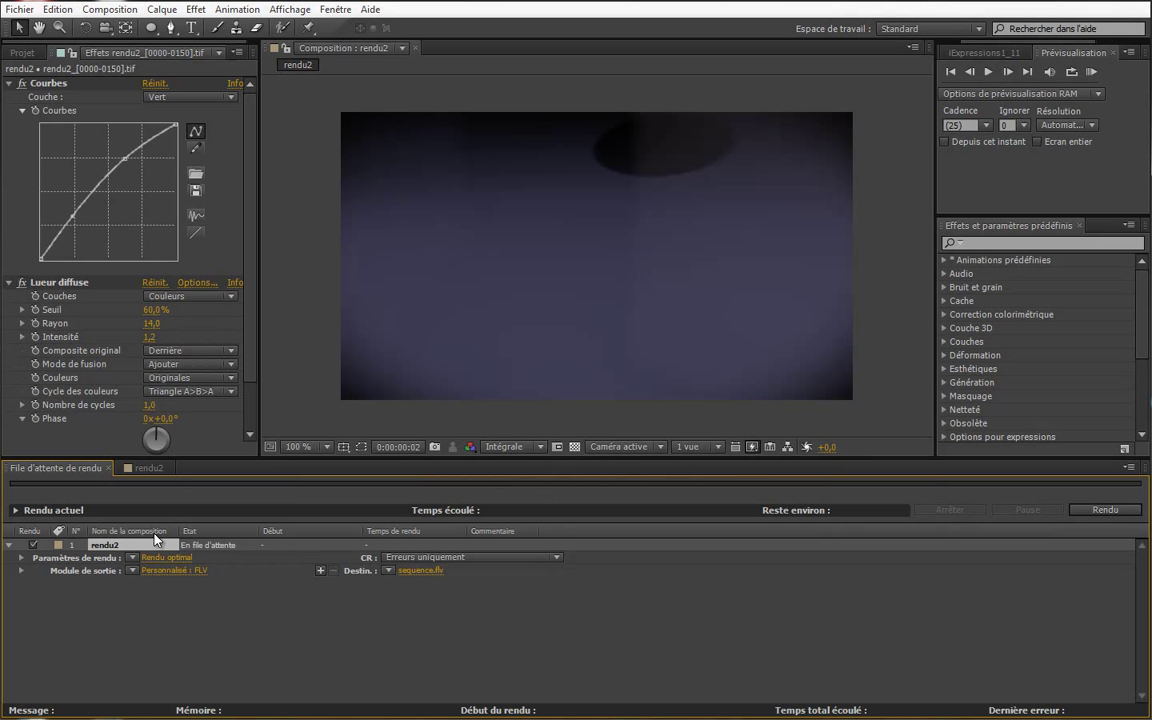
{"action": "left_click", "coordinate": [1105, 510]}
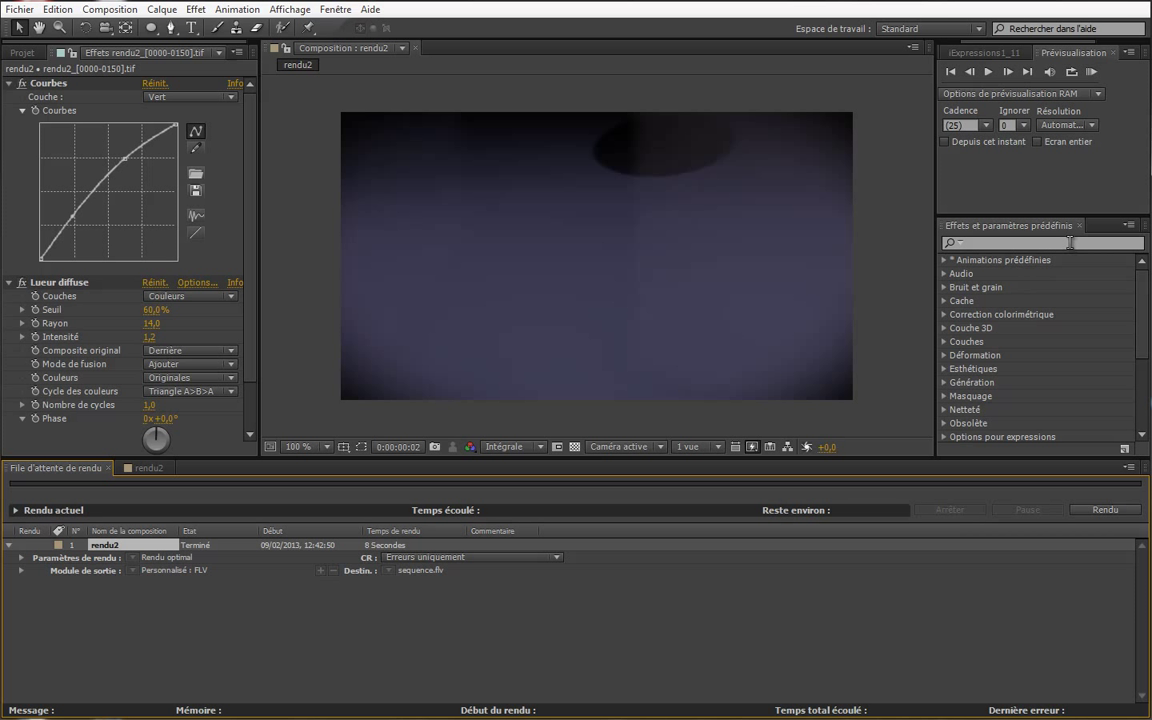
Select and deselect the layer in the composition while the render finishes
{"action": "left_click", "coordinate": [757, 225]}
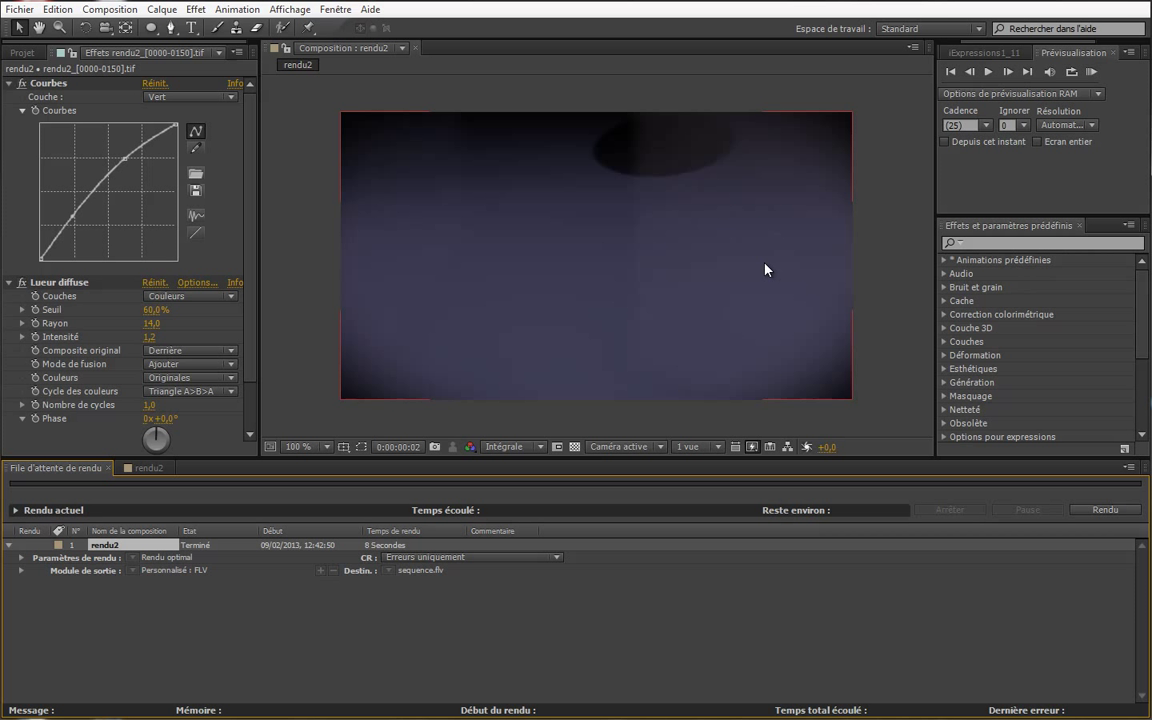
{"action": "left_click", "coordinate": [510, 549]}
{"action": "left_click", "coordinate": [616, 259]}
{"action": "left_click", "coordinate": [525, 425]}
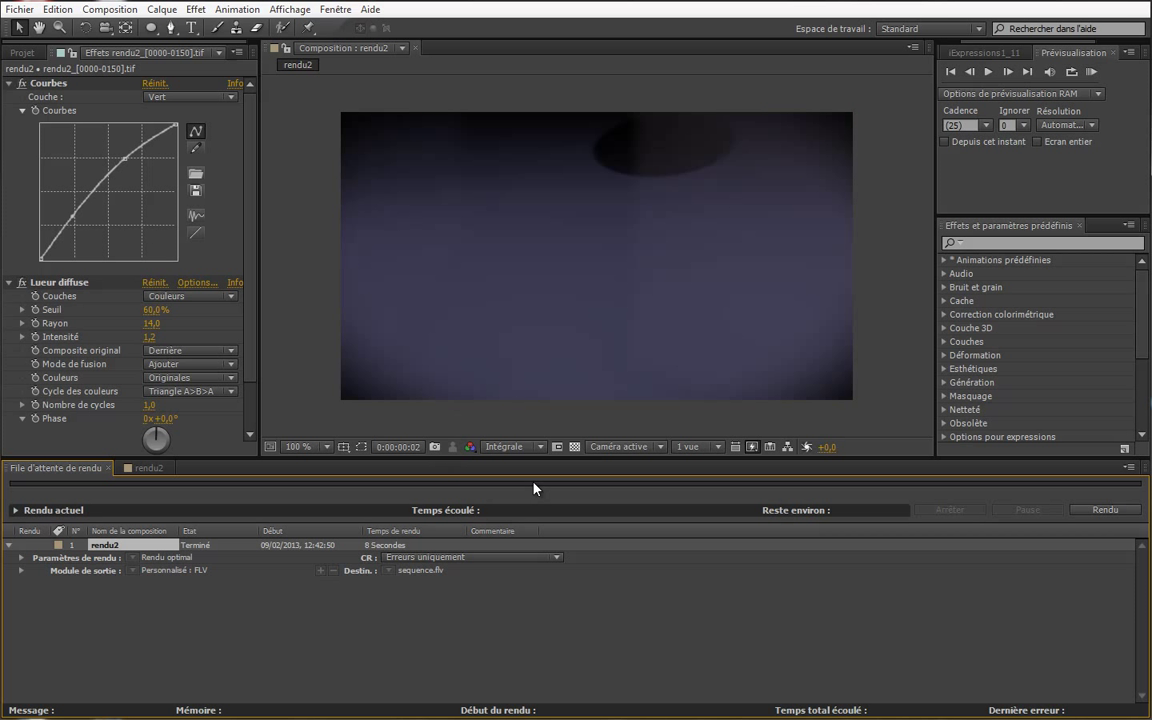